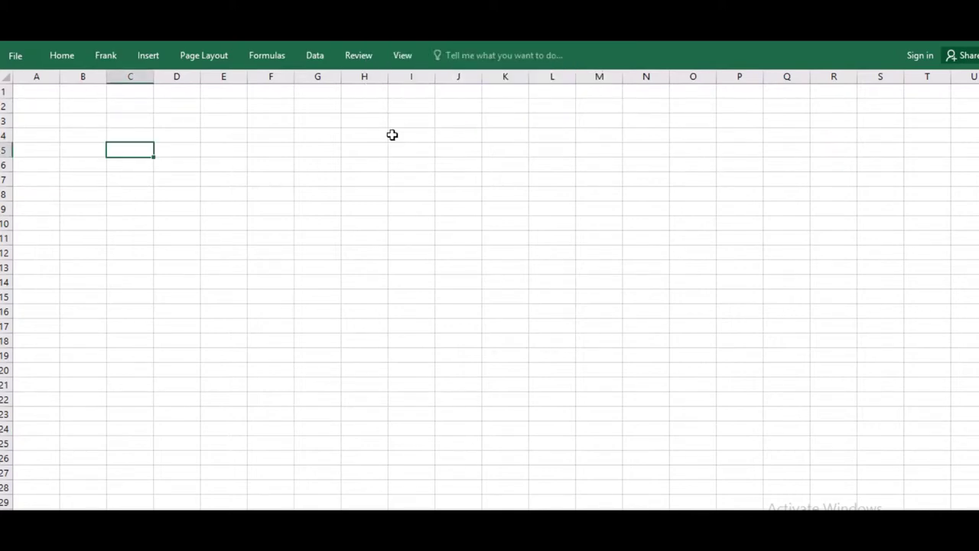
Switch to the View tab to show the workbook's view and macro commands
click(401, 60)
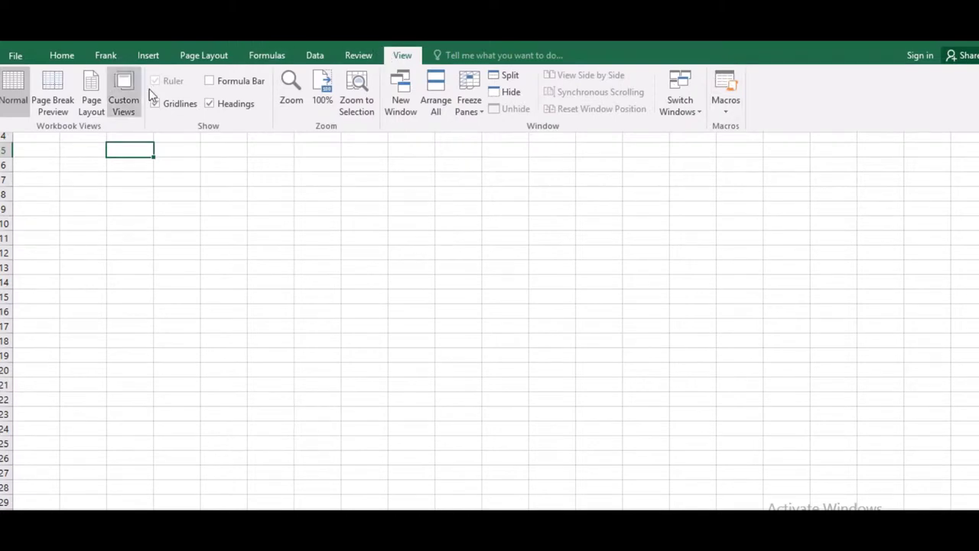
Turn on the Formula Bar, pin the ribbon expanded, and open the Macros menu
click(222, 84)
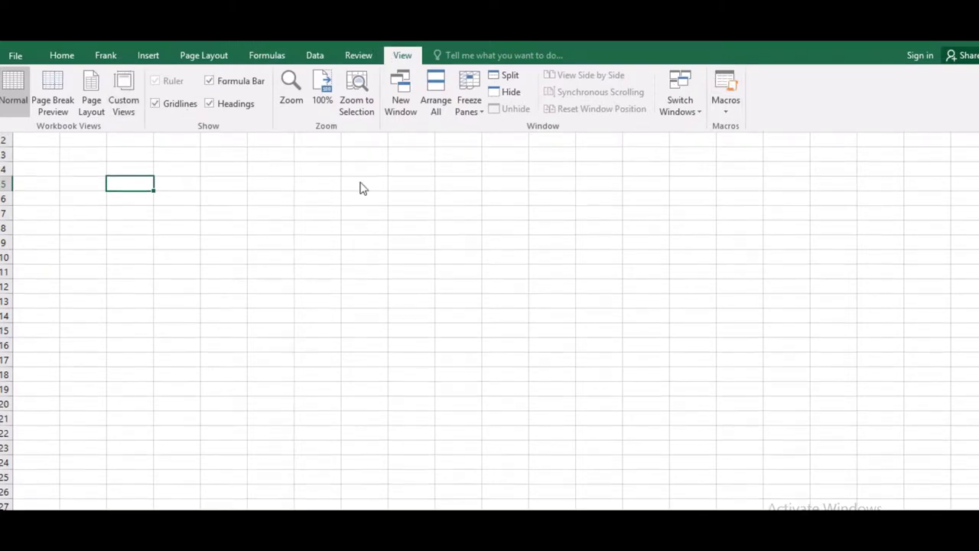
key(ctrl+F1)
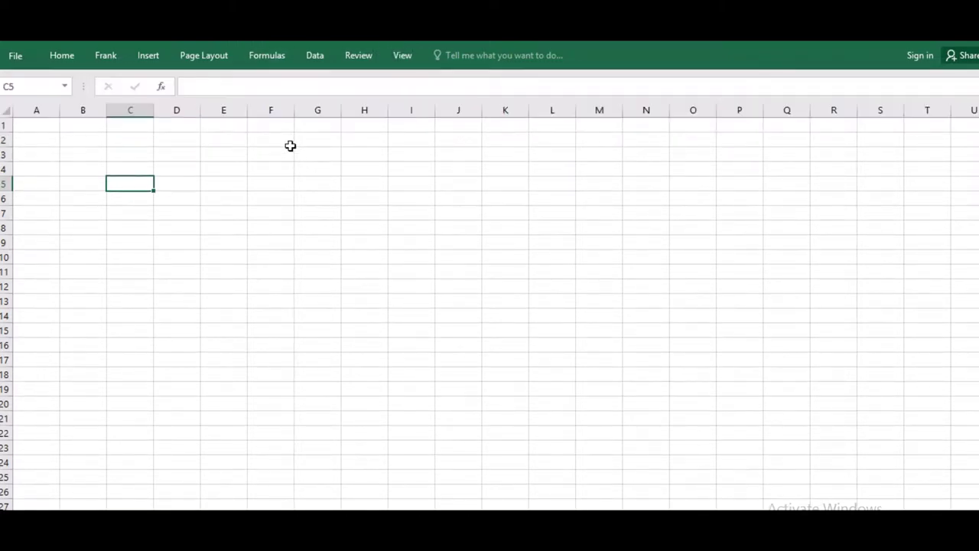
double_click(350, 55)
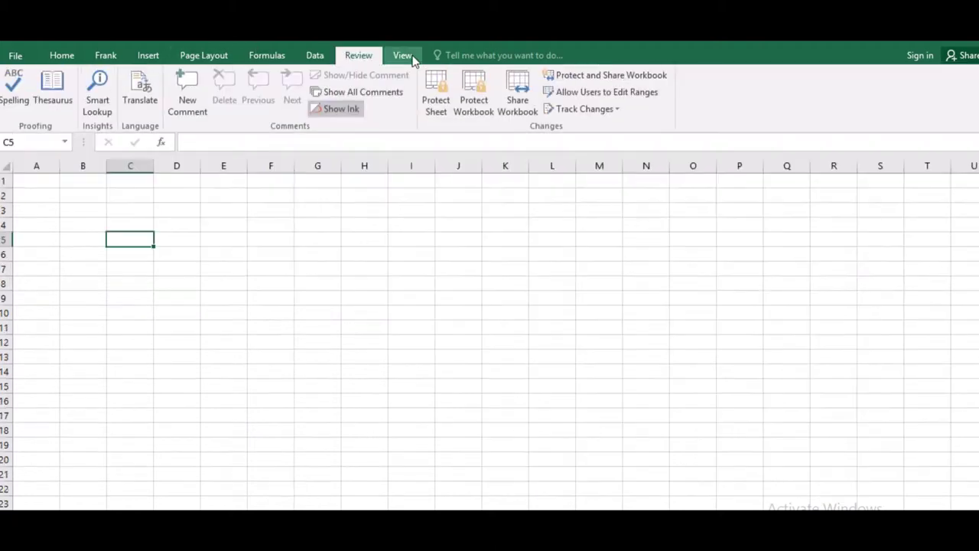
click(405, 57)
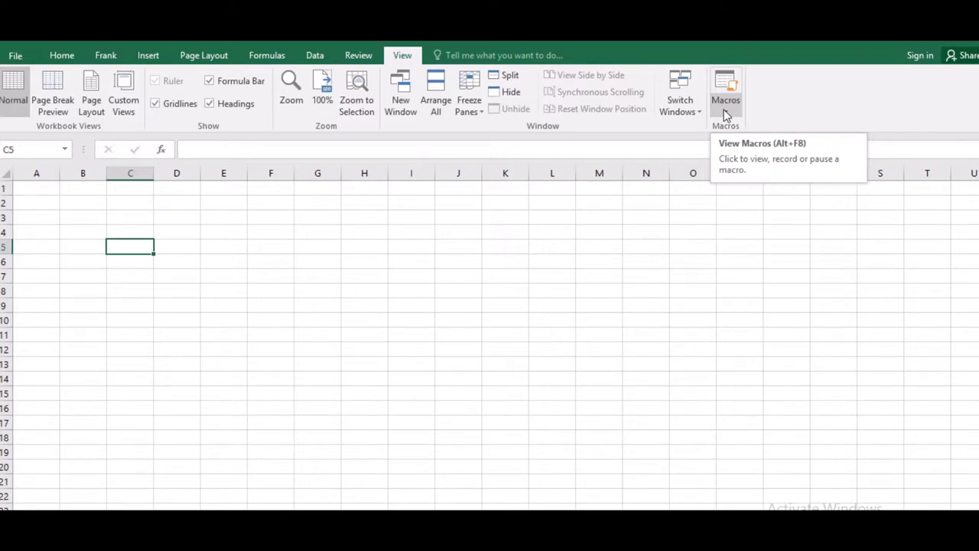
click(725, 113)
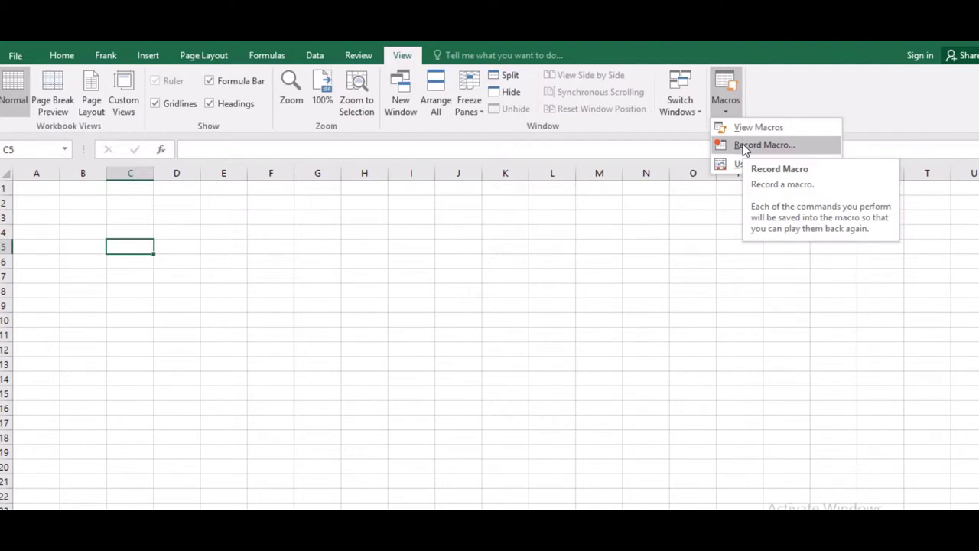
Record a new macro named Attendence_Register, stored in This Workbook
click(744, 145)
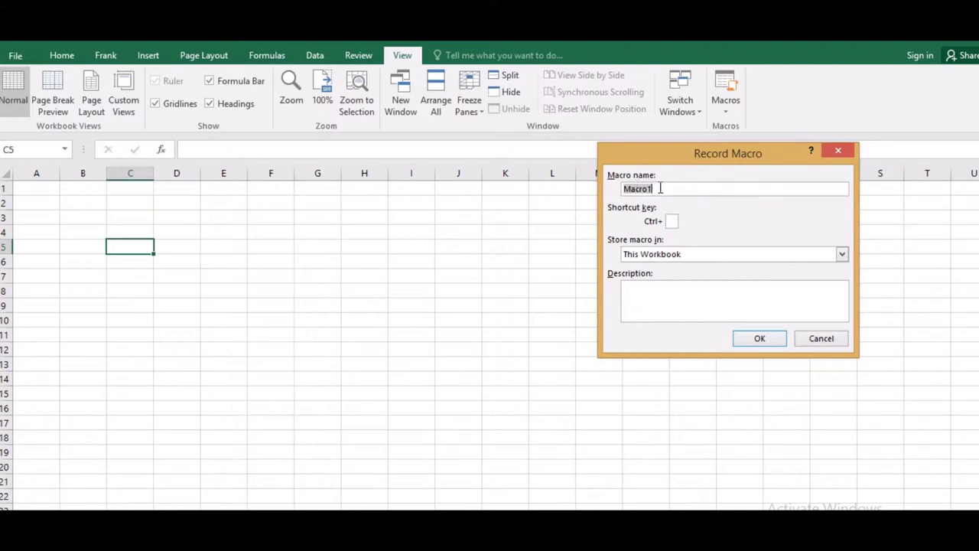
text(Atten)
text(dence)
text(_)
text(Register)
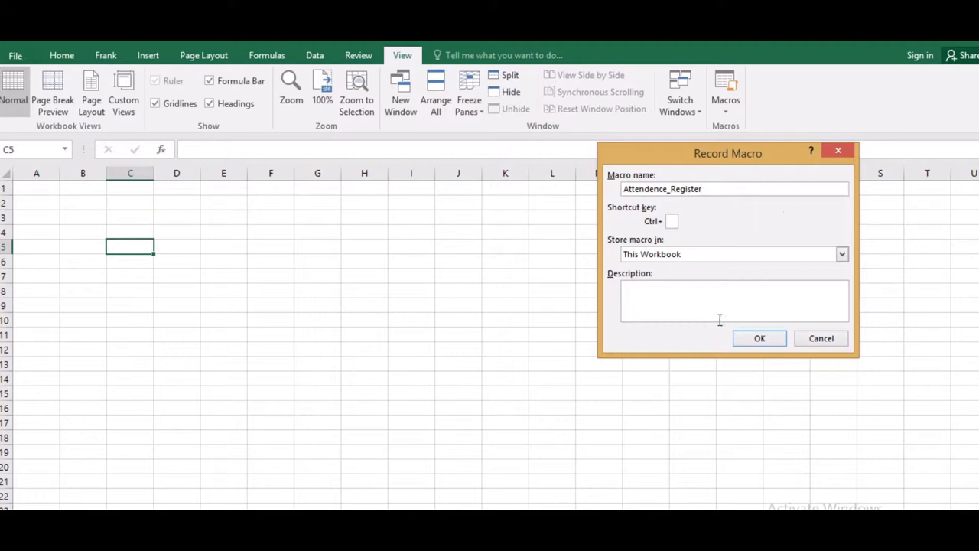
click(759, 339)
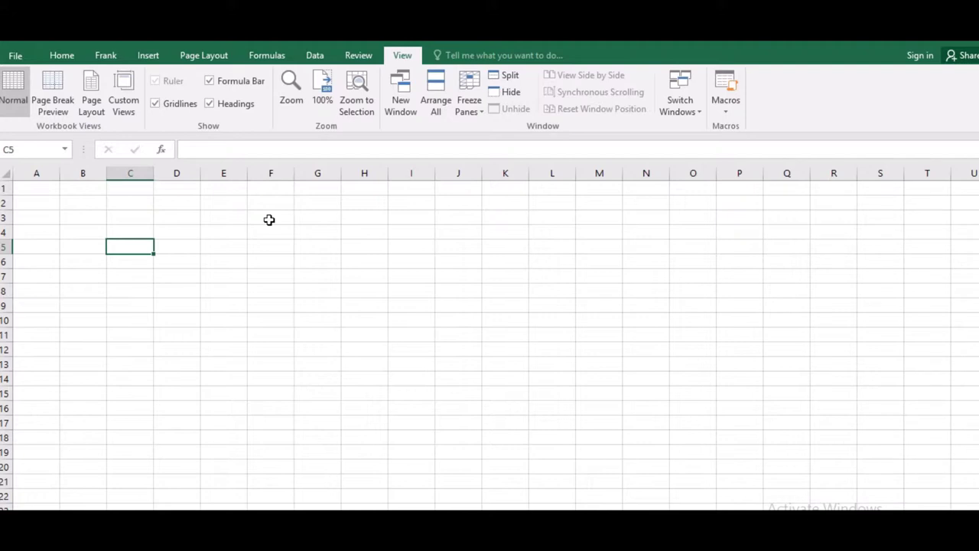
Apply Merge Across to C4:D5 so C4:D4 and C5:D5 each become one cell
click(186, 228)
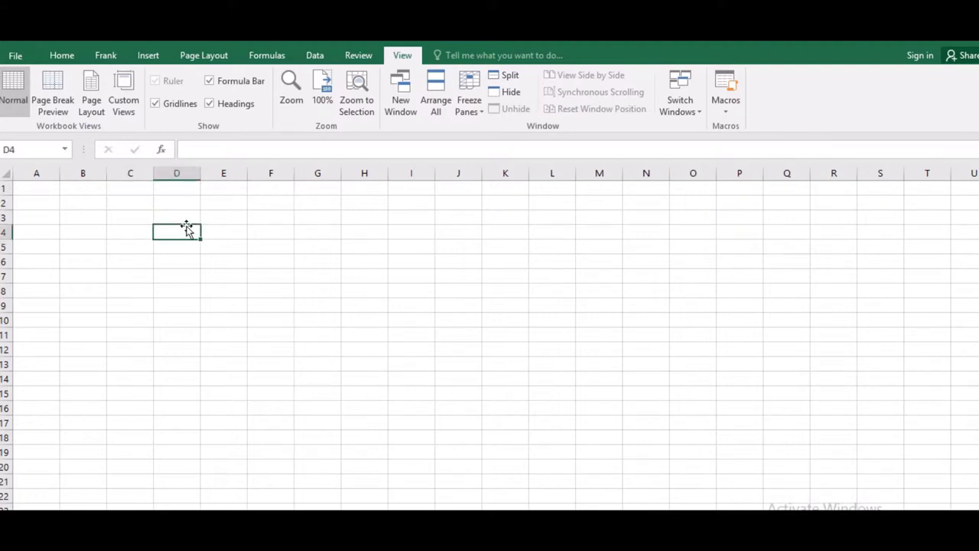
click(148, 253)
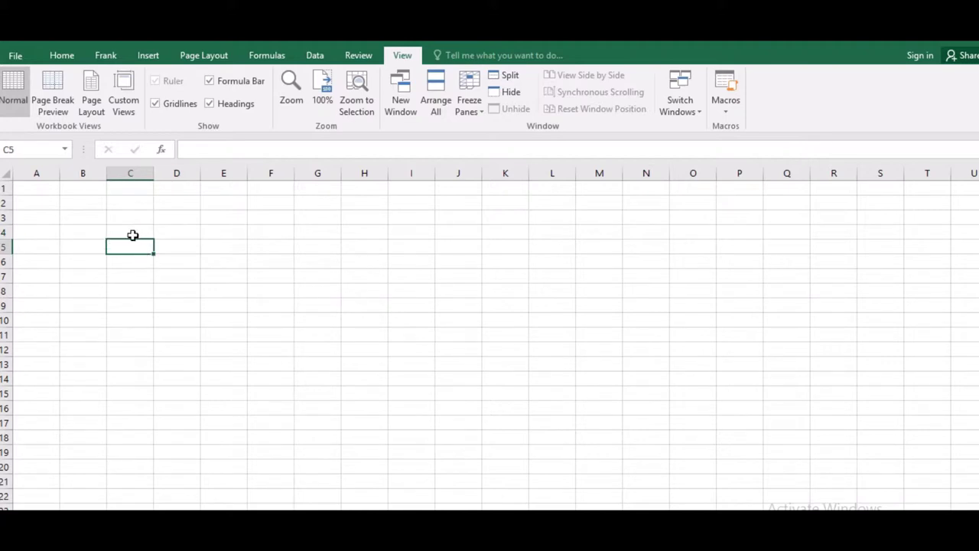
drag(132, 235, 183, 252)
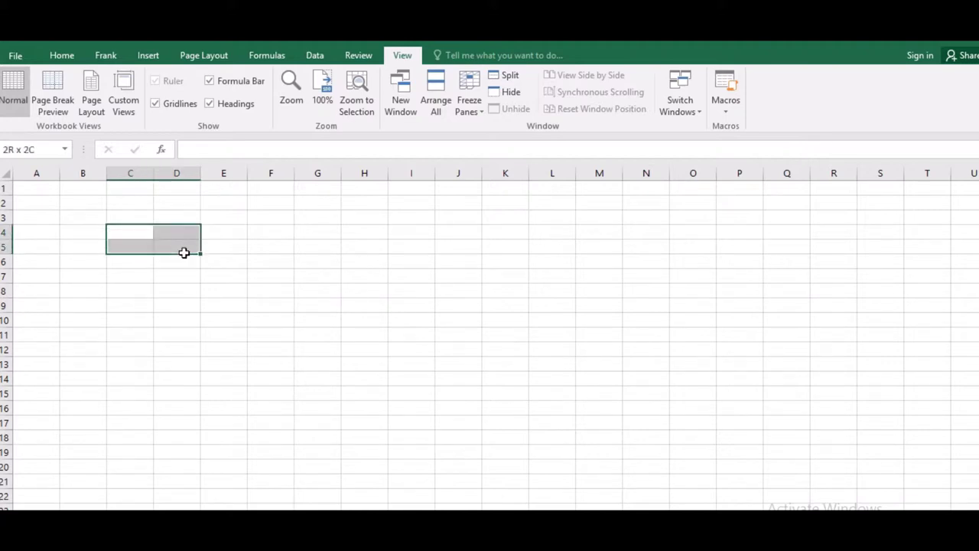
click(65, 55)
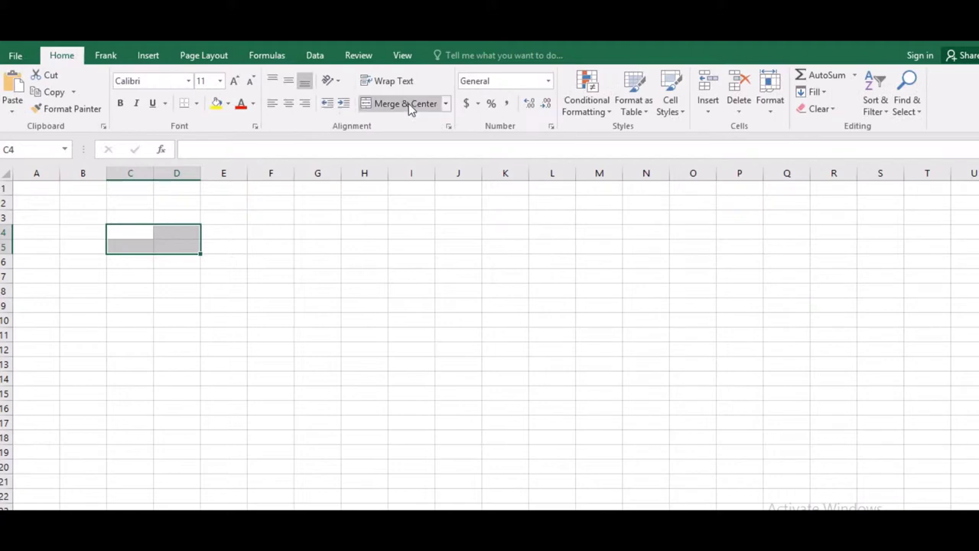
click(445, 104)
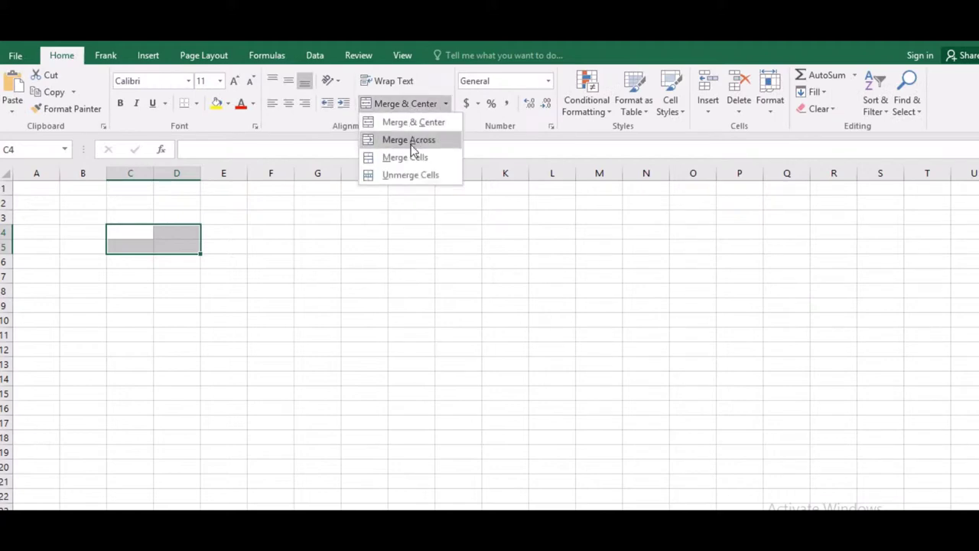
click(413, 141)
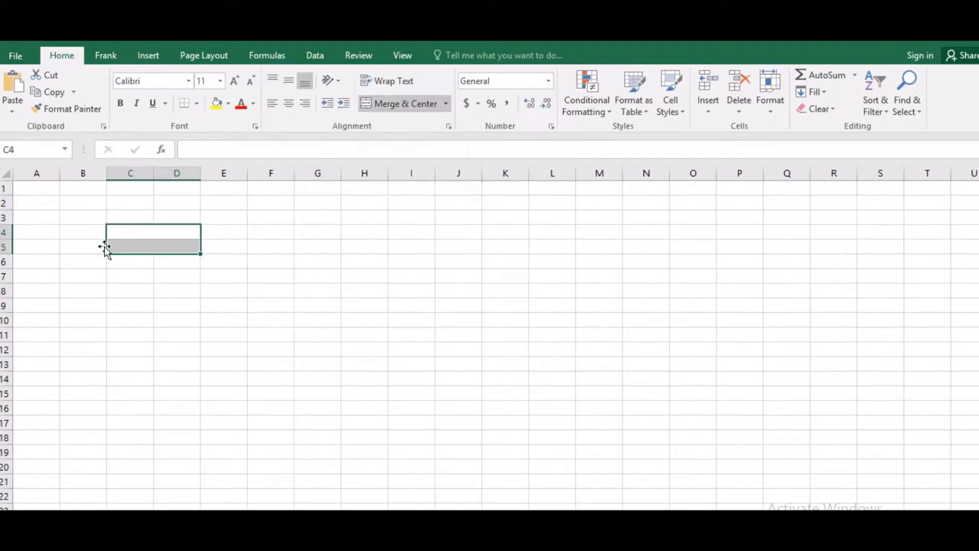
click(128, 236)
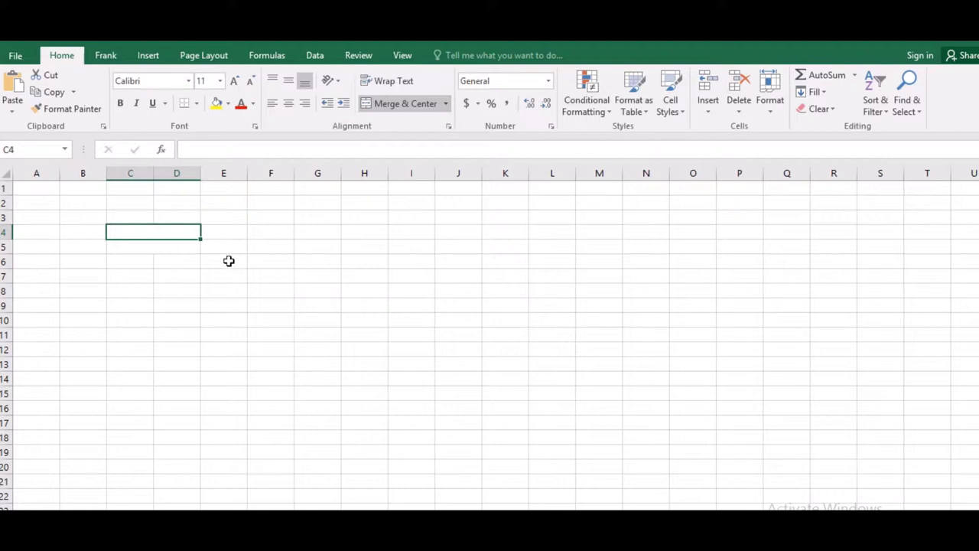
Enter =DATE(2018,12,01) in merged C4:D4 so it displays 01-12-18
click(227, 260)
click(173, 232)
text(=)
text(date)
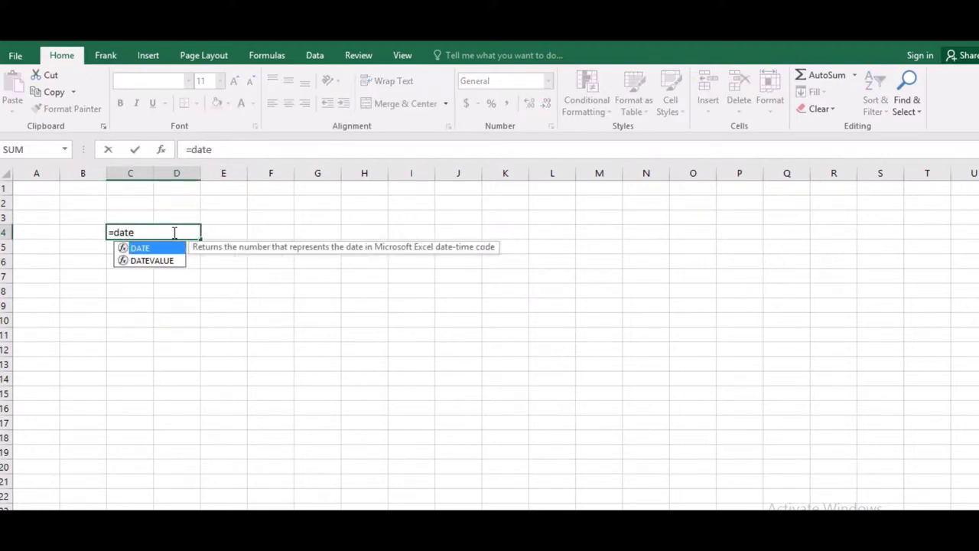
text(()
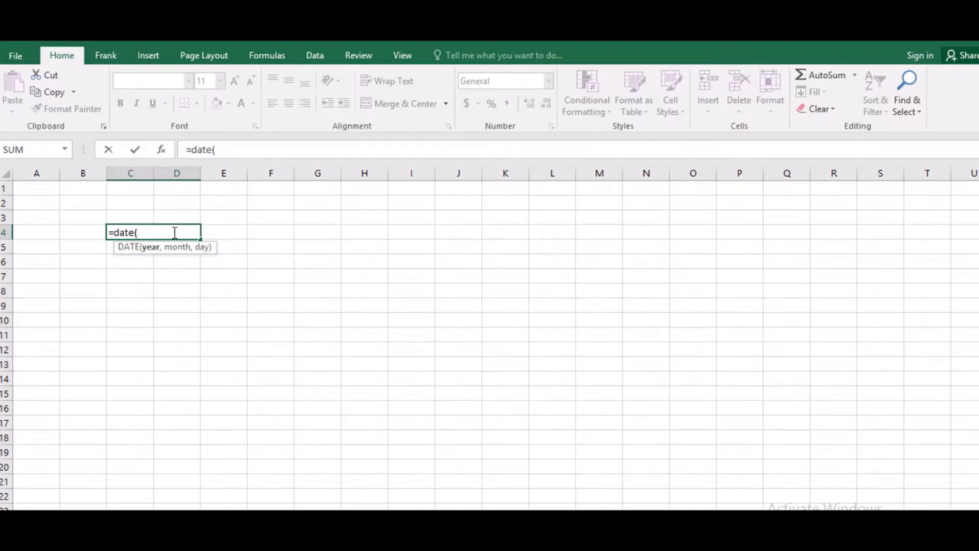
text(2018)
text(,)
text(12)
text(,)
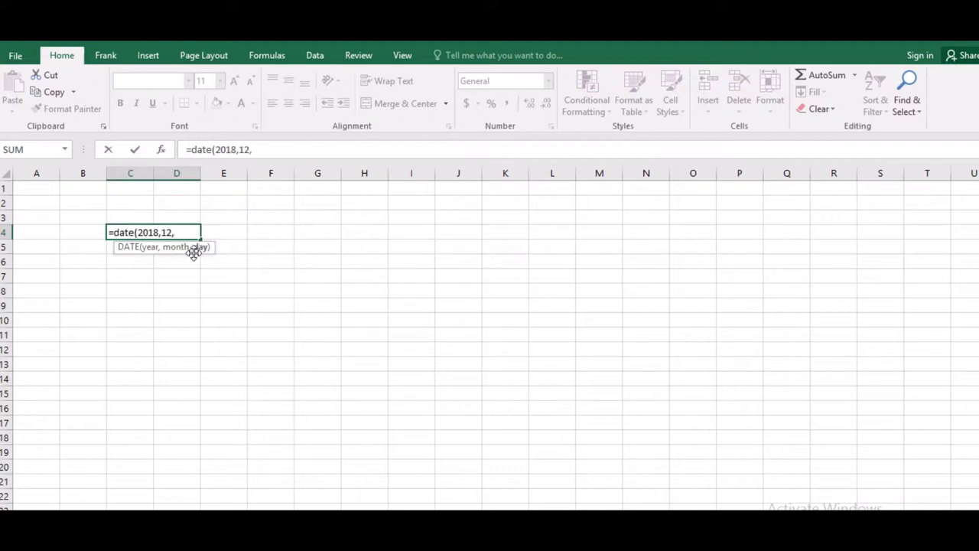
text(01)
text())
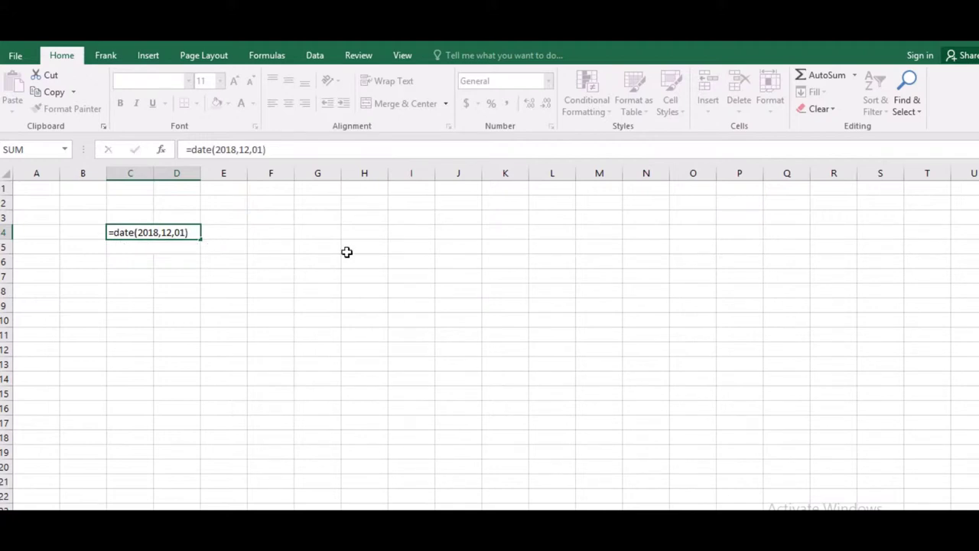
key(Return)
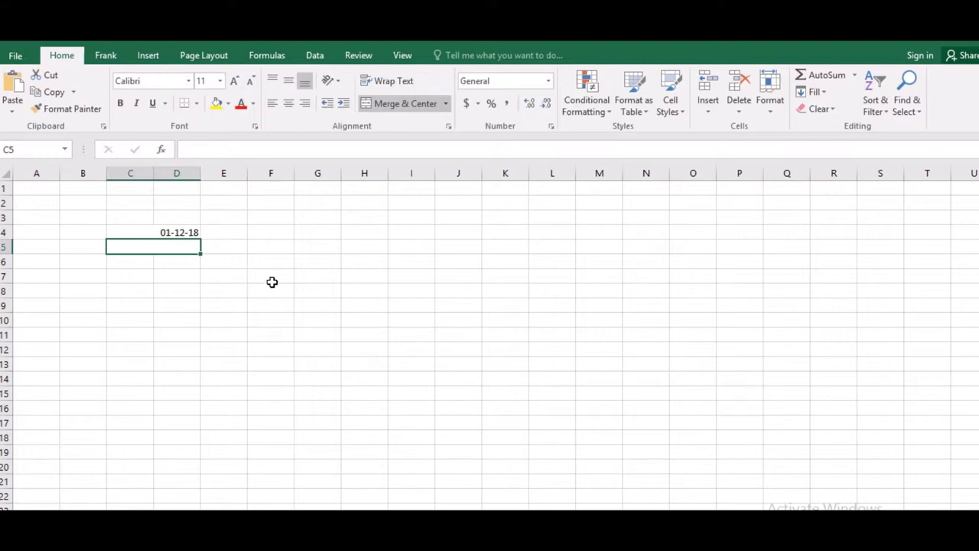
Merge and centre A4:B4 and enter the label December Month
drag(48, 233, 81, 231)
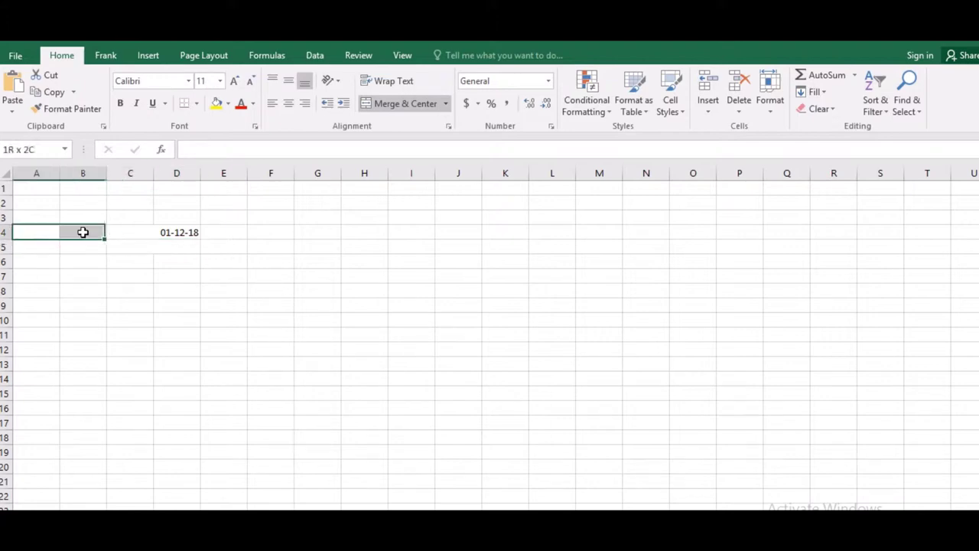
click(430, 106)
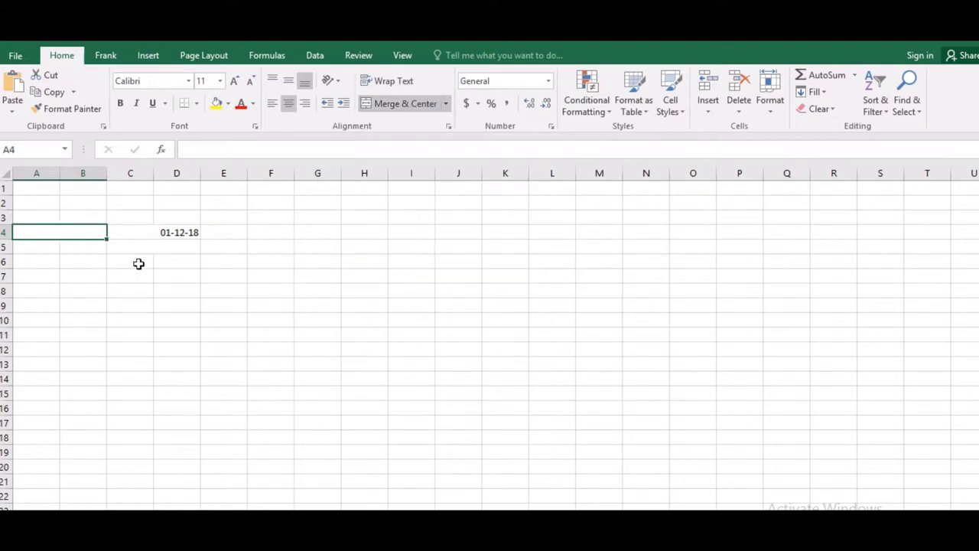
text(December)
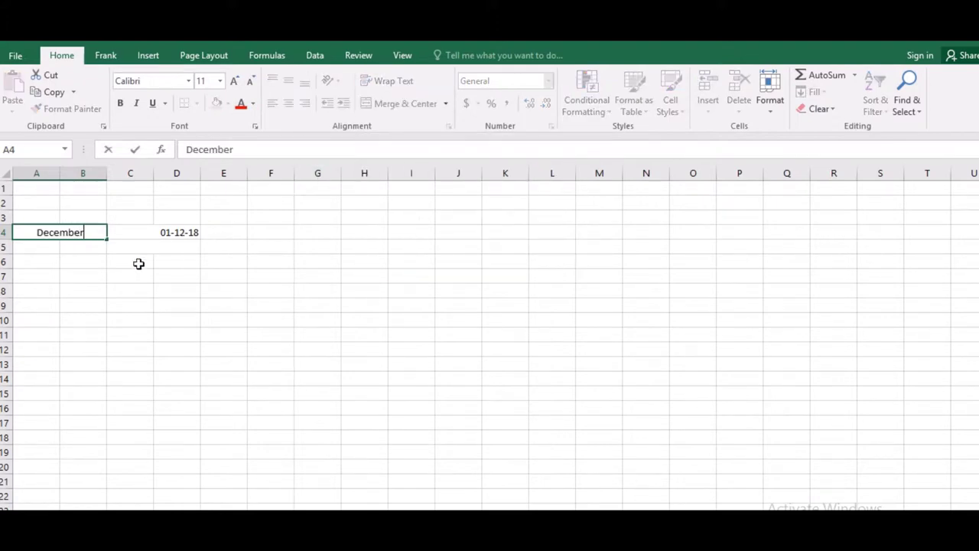
text( Month)
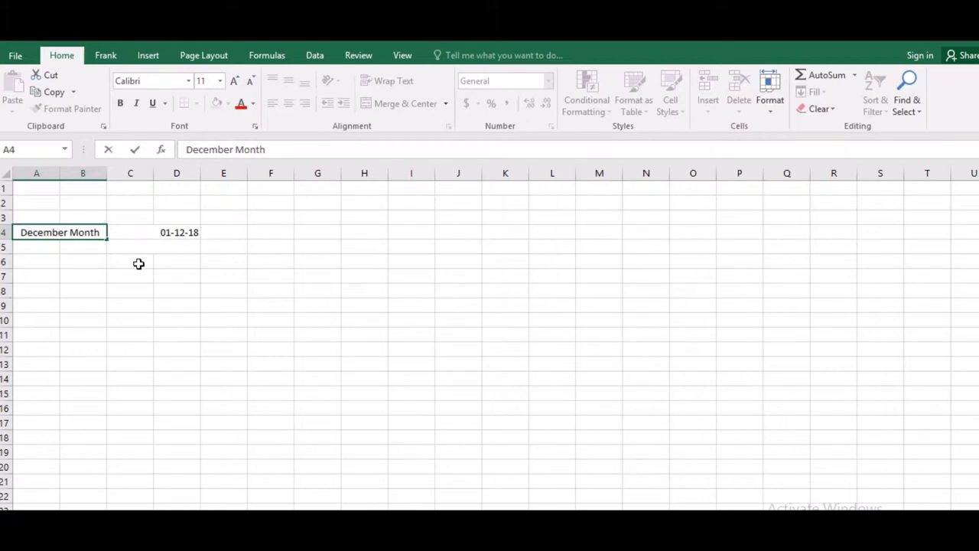
click(191, 280)
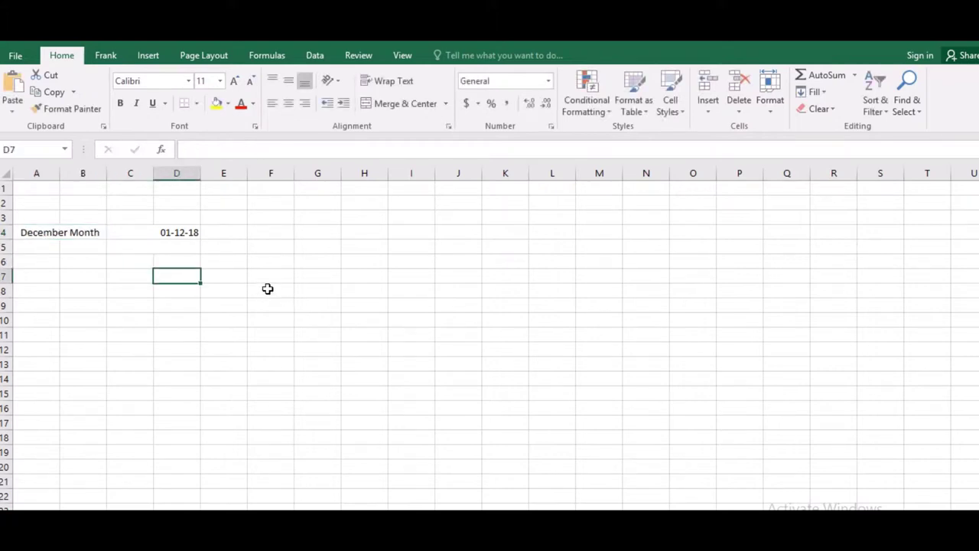
click(269, 279)
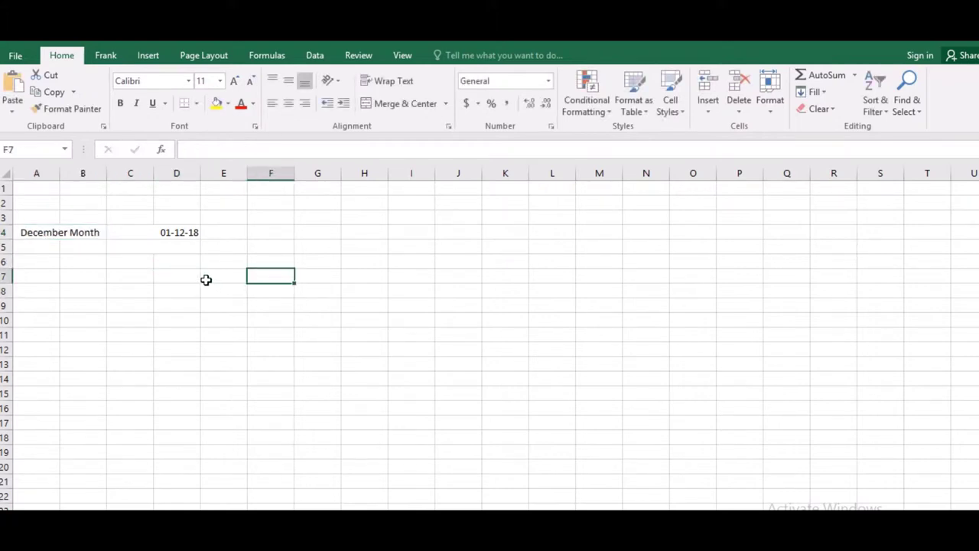
Merge Across the block starting at D7 so each row spans columns D to F
drag(184, 278, 259, 275)
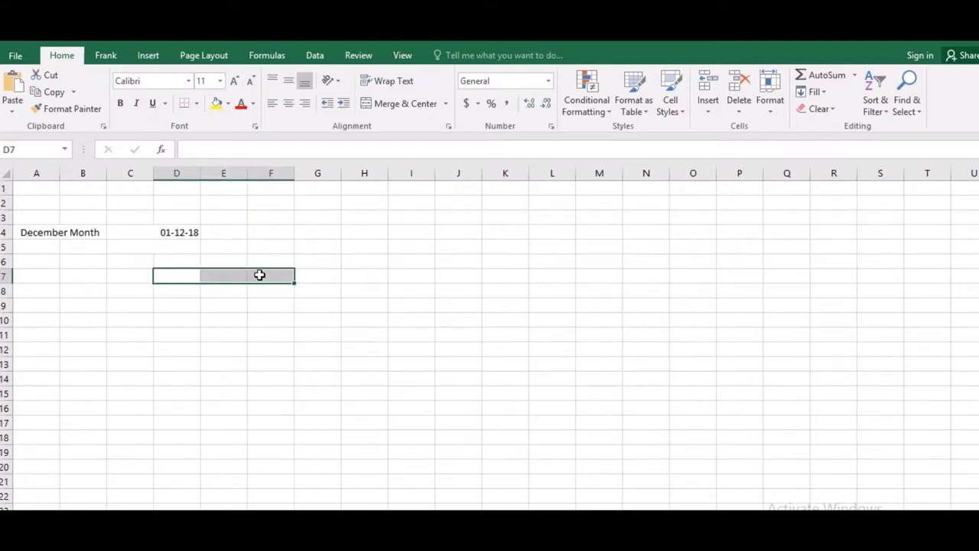
key(shift+Down)
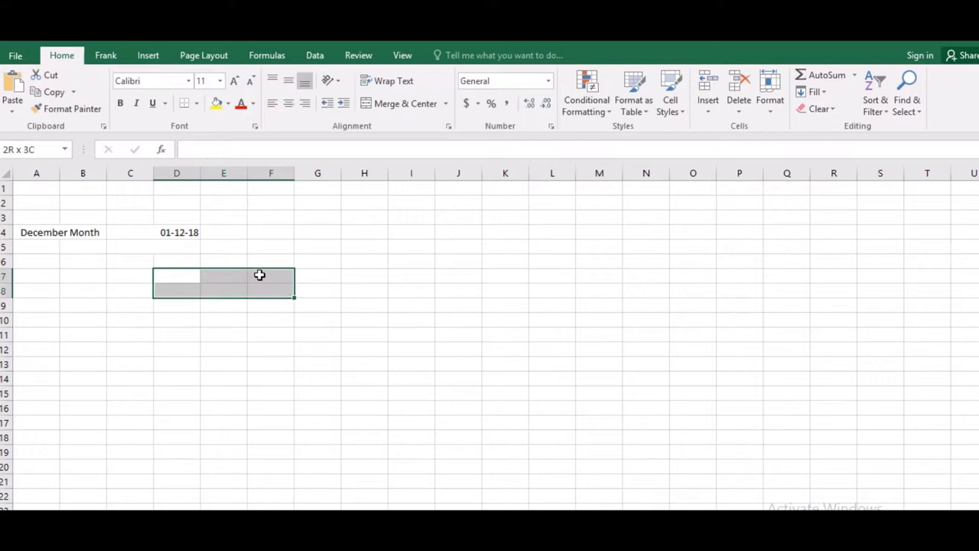
key(shift+Down)
key(shift+Down)
key(shift+Down)
key(shift+Down)
key(shift+Down)
key(shift+Down)
key(shift+Down)
key(shift+Down)
key(shift+Down)
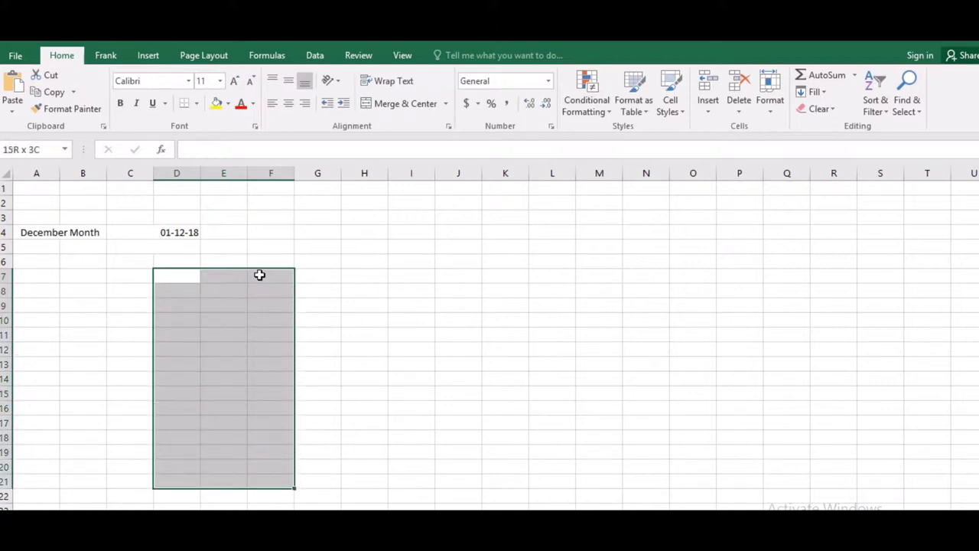
key(shift+Down)
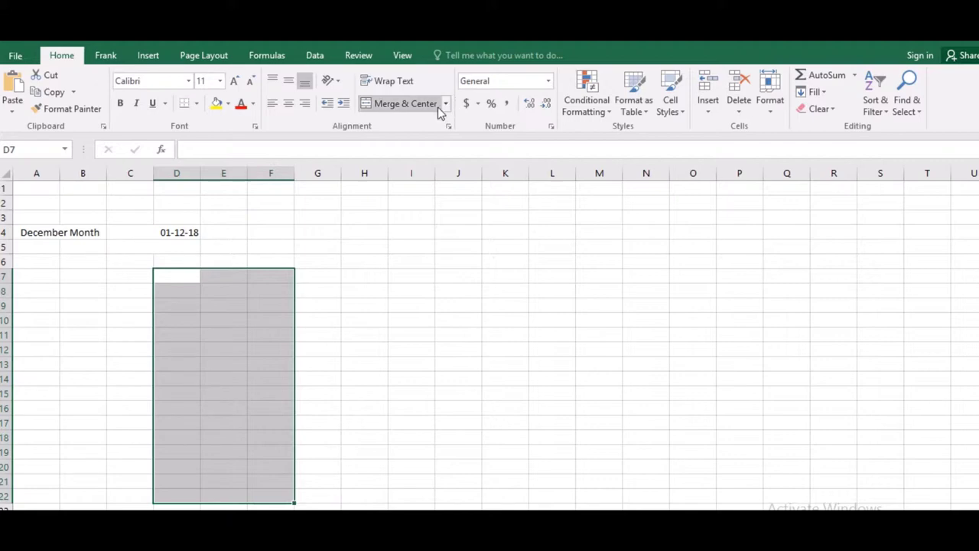
click(446, 105)
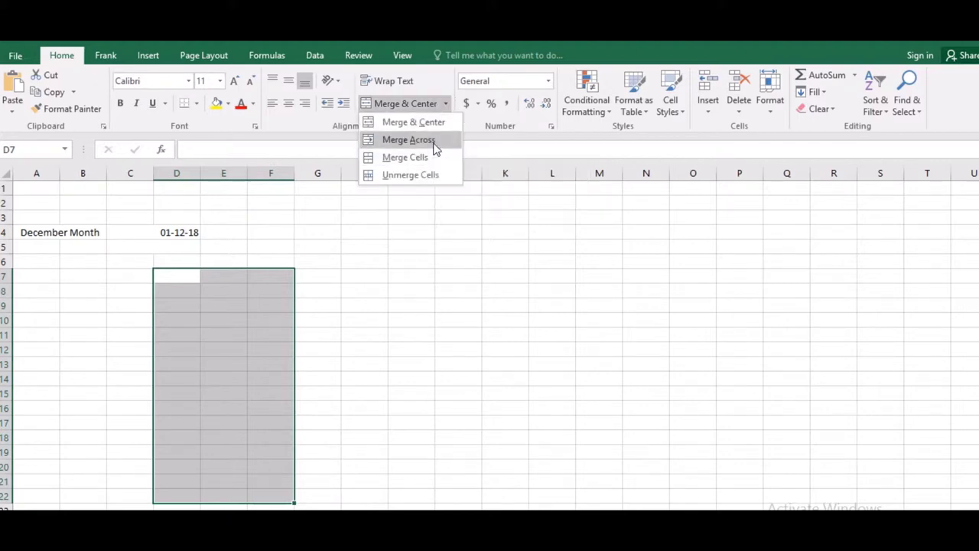
click(434, 146)
click(316, 275)
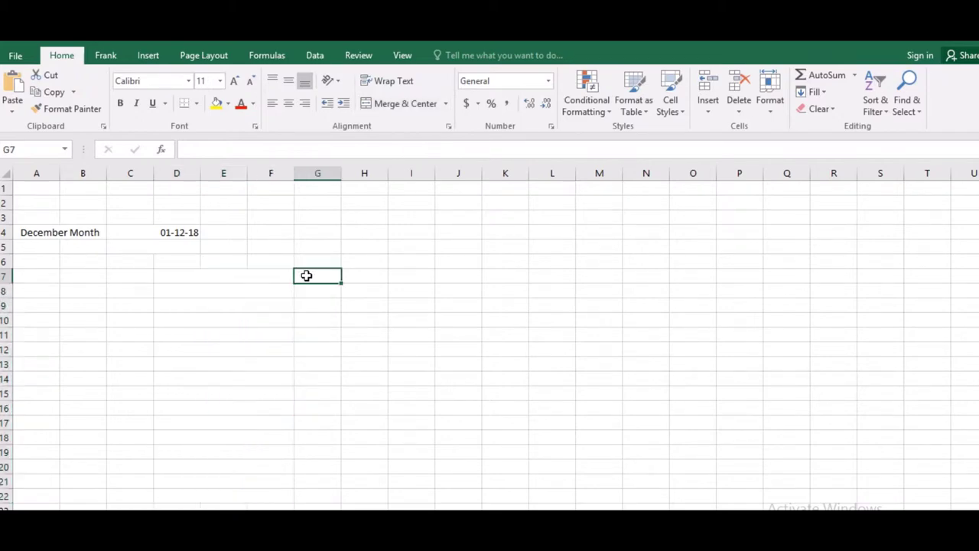
Enter the heading Student name in merged cell D7
click(251, 277)
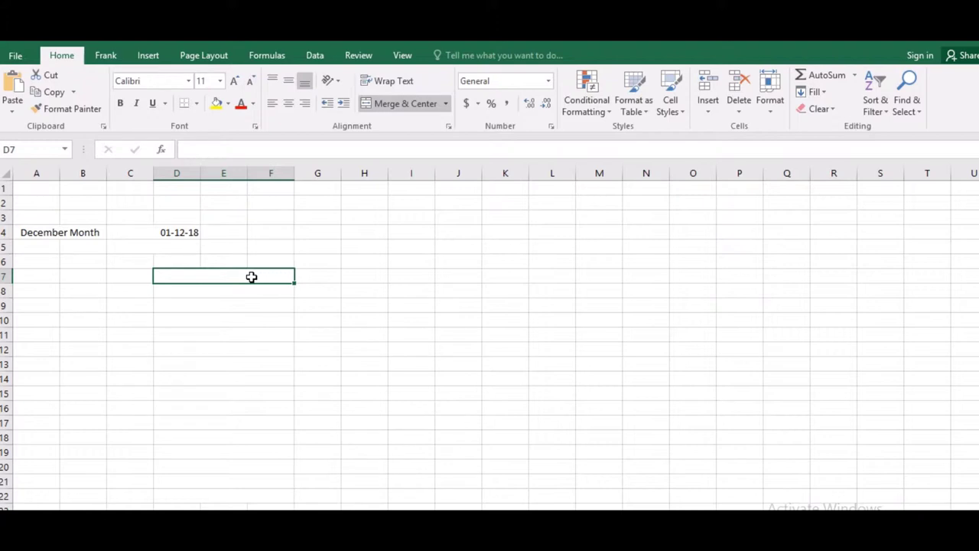
text(Studne)
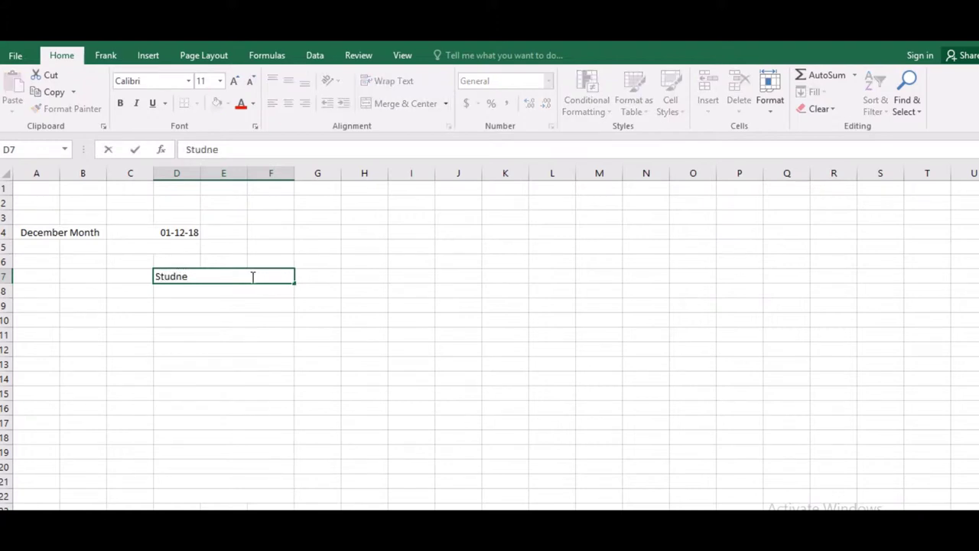
key(BackSpace)
key(BackSpace)
text(ent nam)
text(e)
key(Tab)
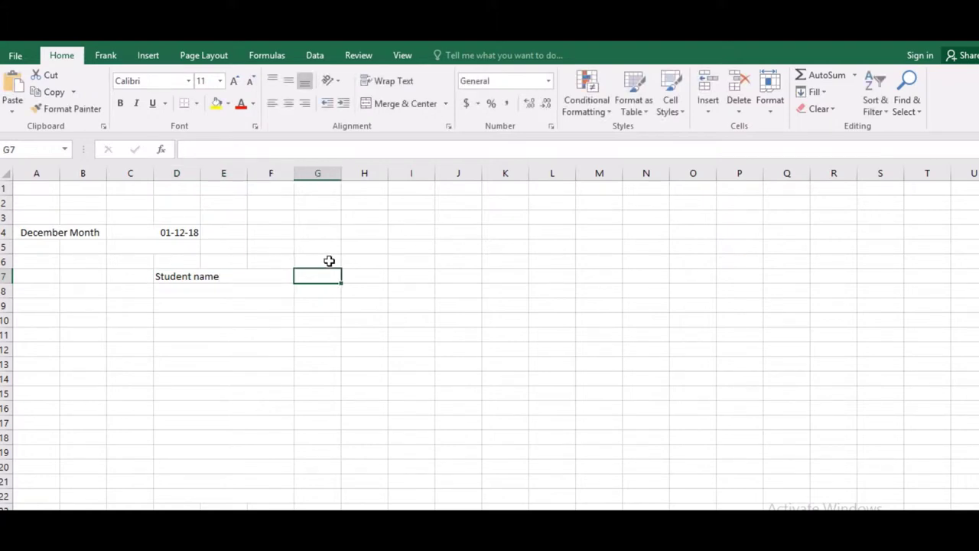
Enter =TEXT(C4,"DD") in G7, accepting Excel's correction, so it shows day 01
text(=)
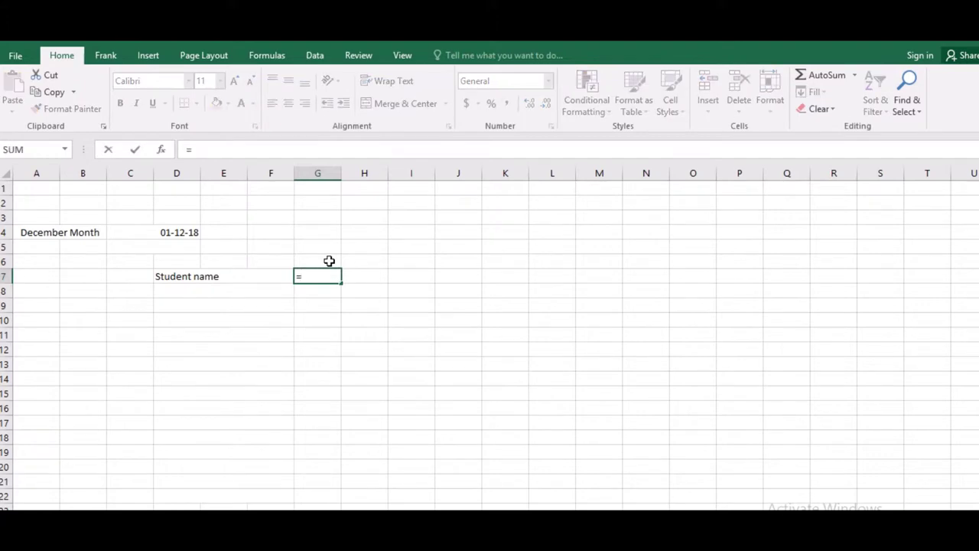
text(TEXT)
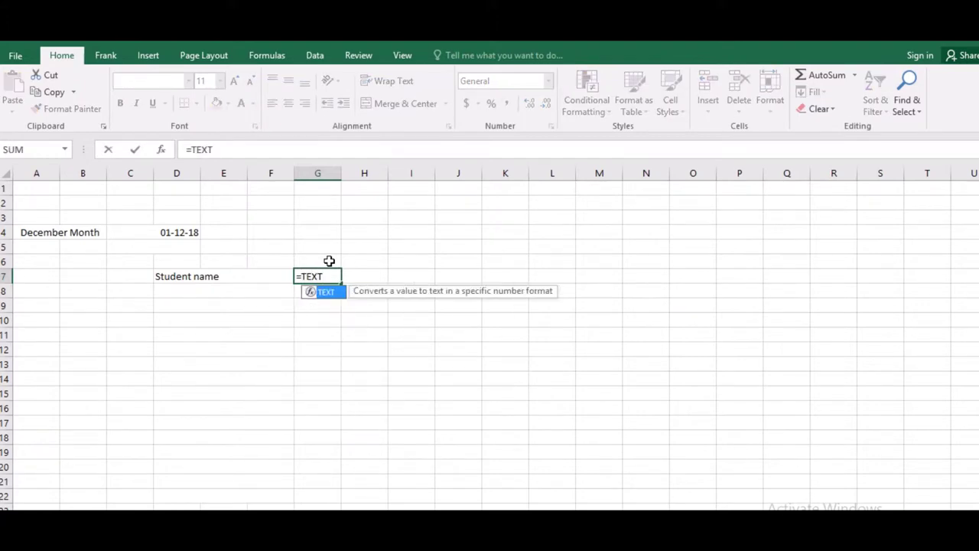
text(()
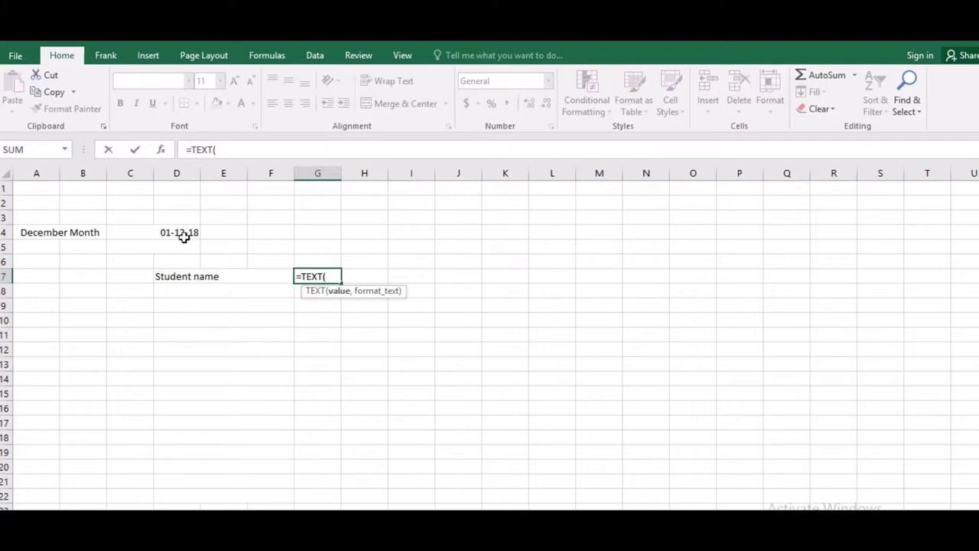
click(183, 234)
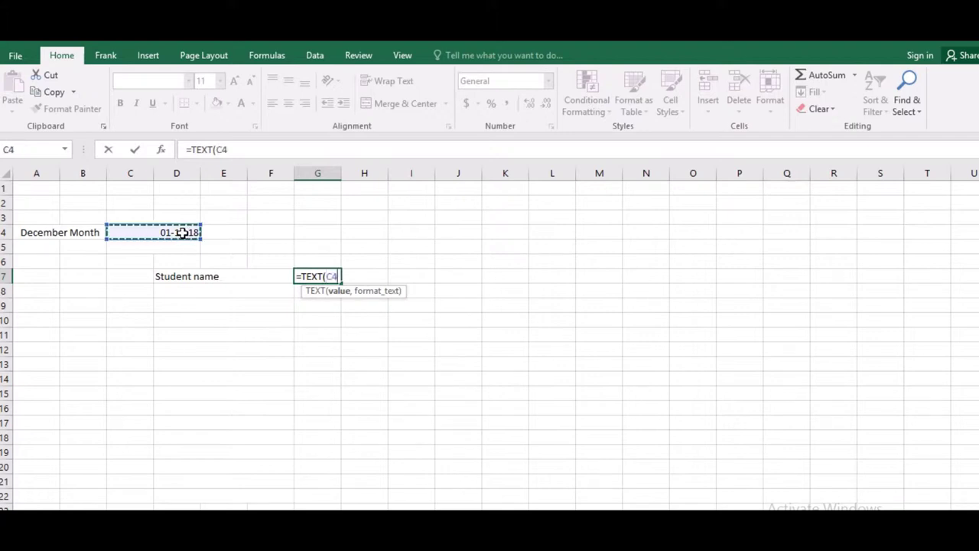
text(,)
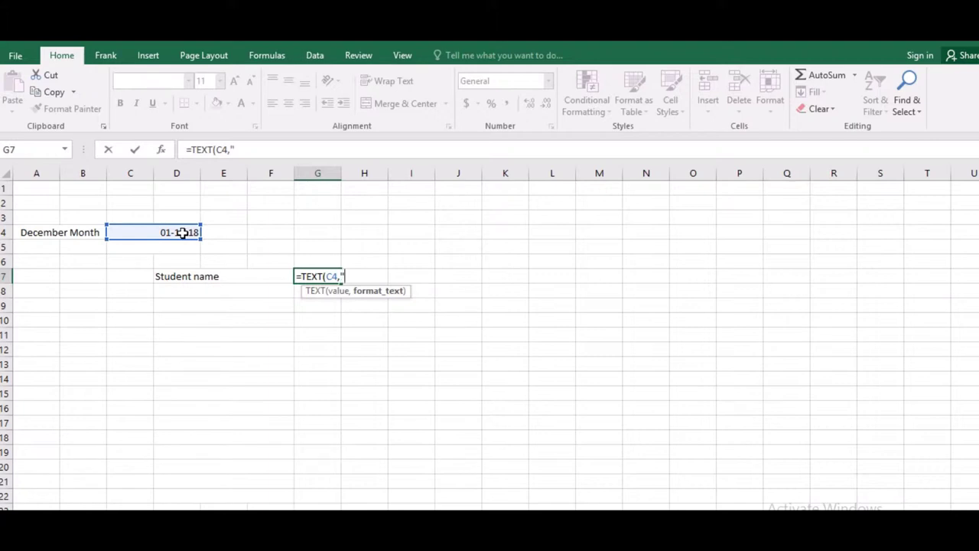
text(DD)
key(Return)
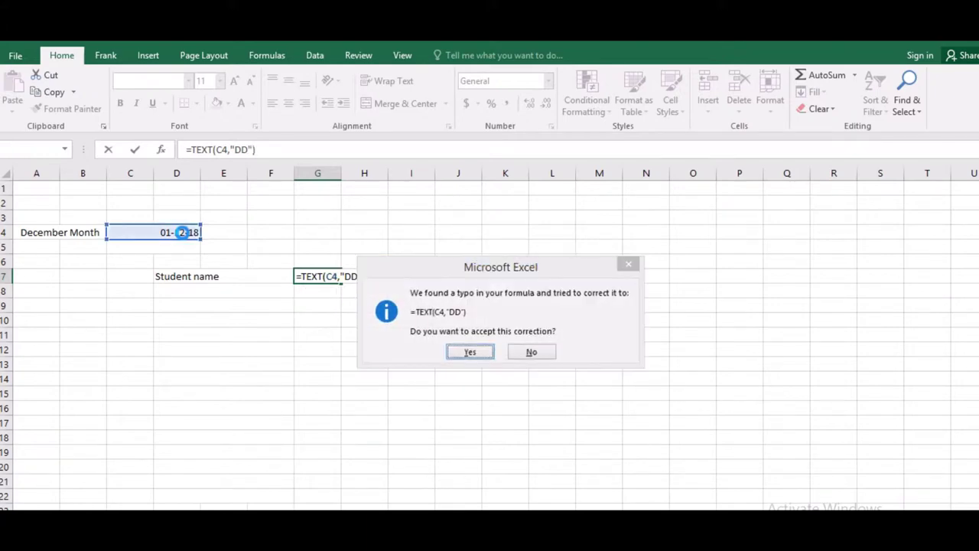
key(Return)
Enter the formula =G7+1 in H7
key(Up)
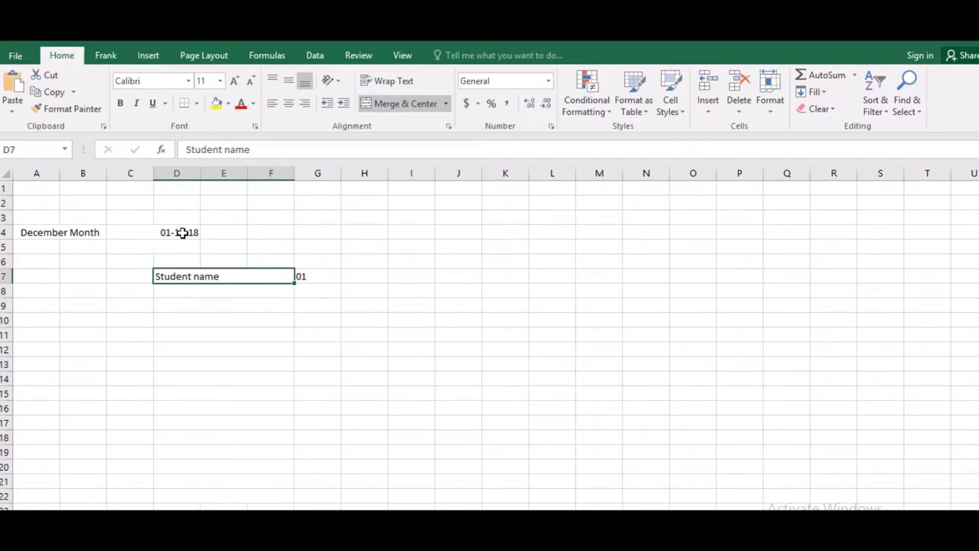
key(Right)
key(Right)
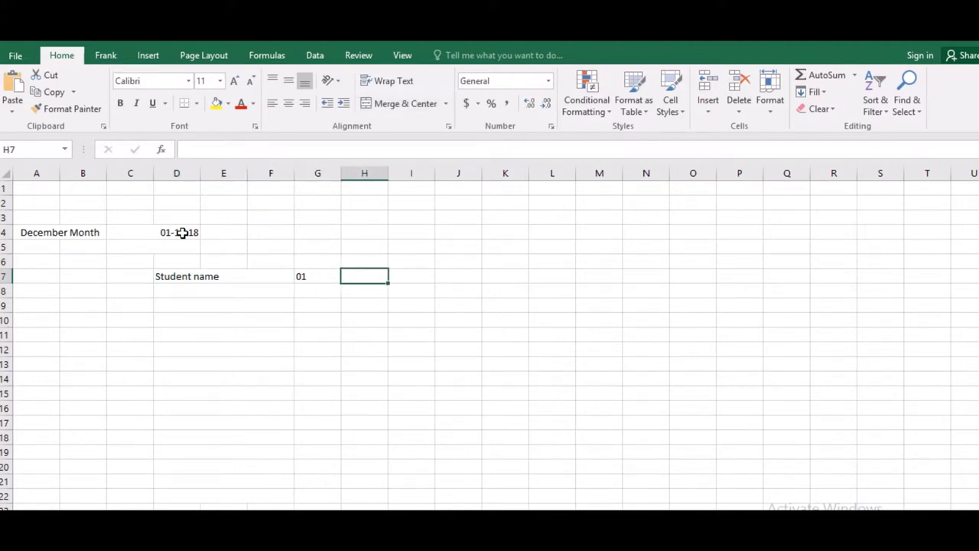
text(=)
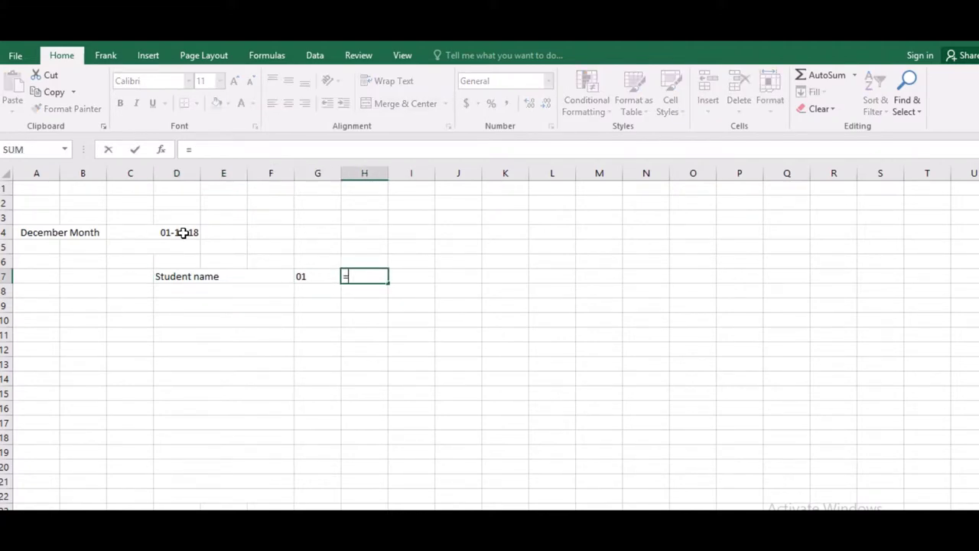
click(310, 280)
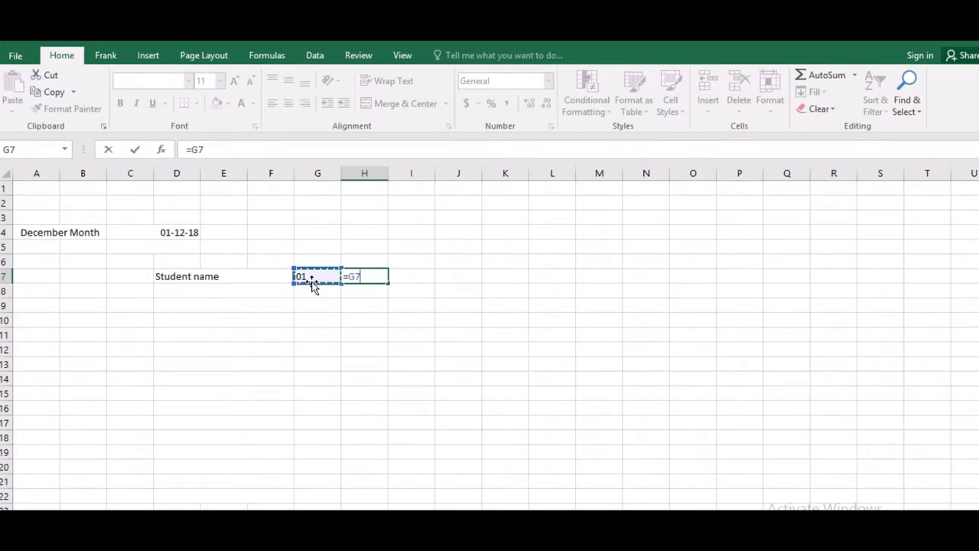
text(+1)
key(Return)
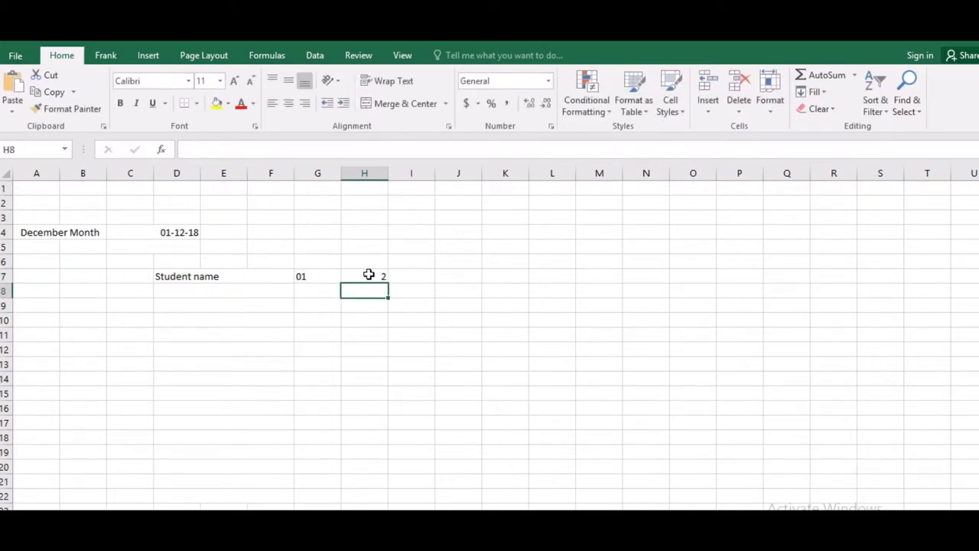
Give H7 the custom number format 00 so it displays 02
click(369, 274)
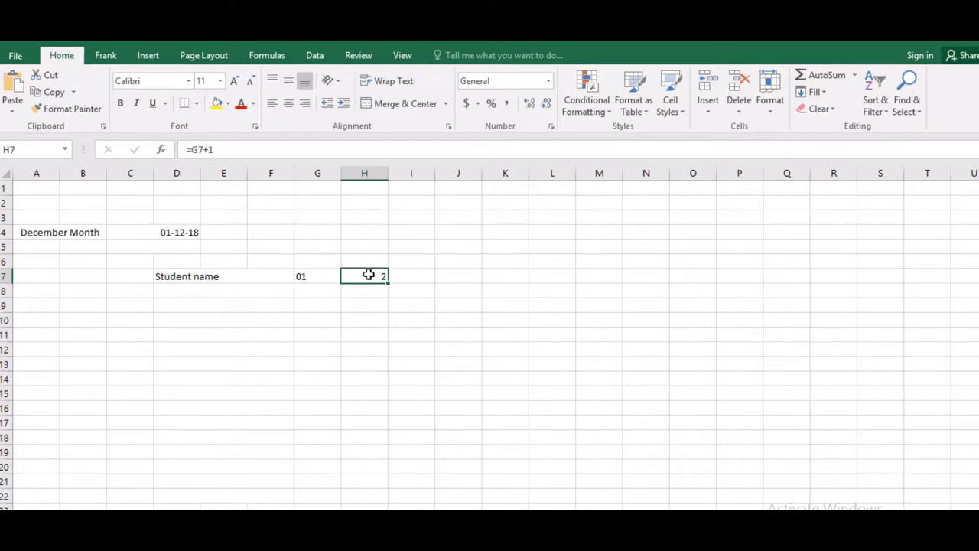
click(549, 82)
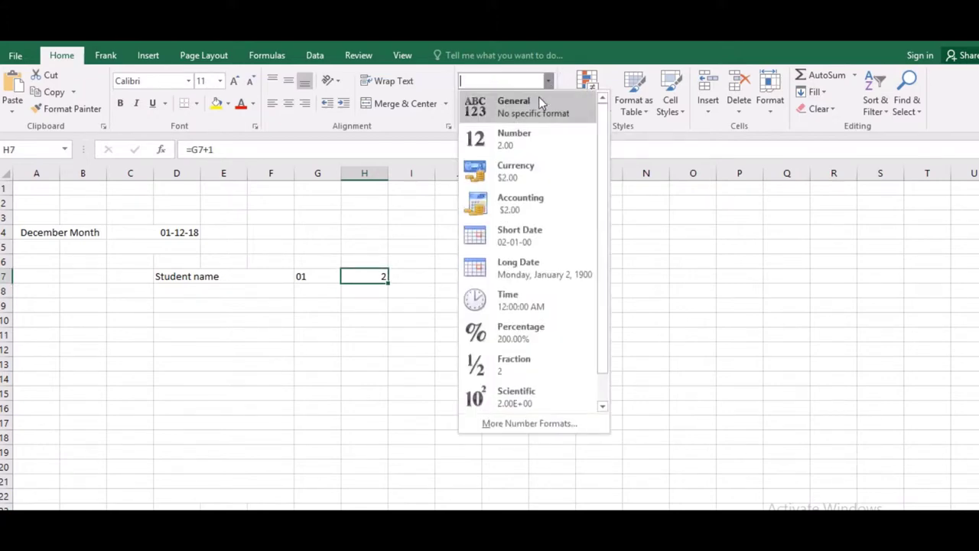
click(520, 423)
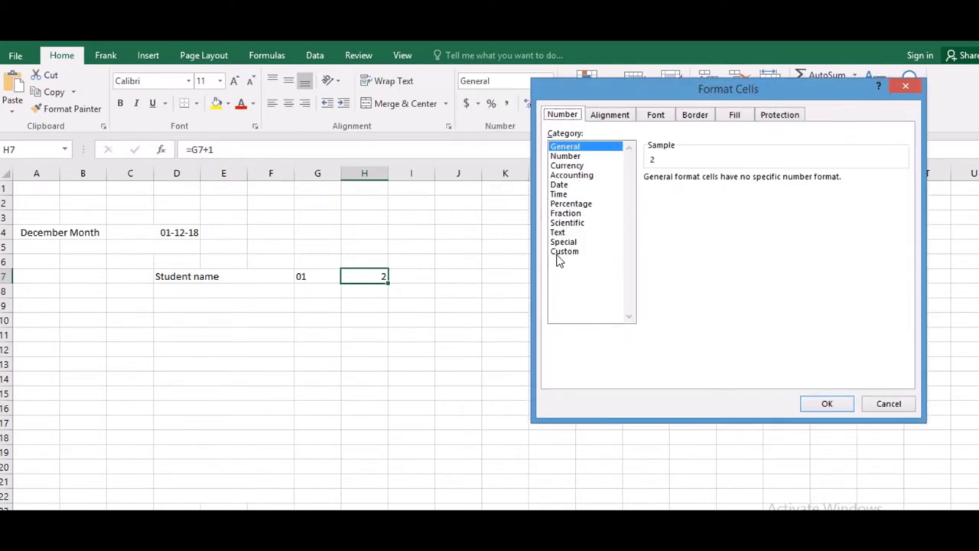
click(564, 254)
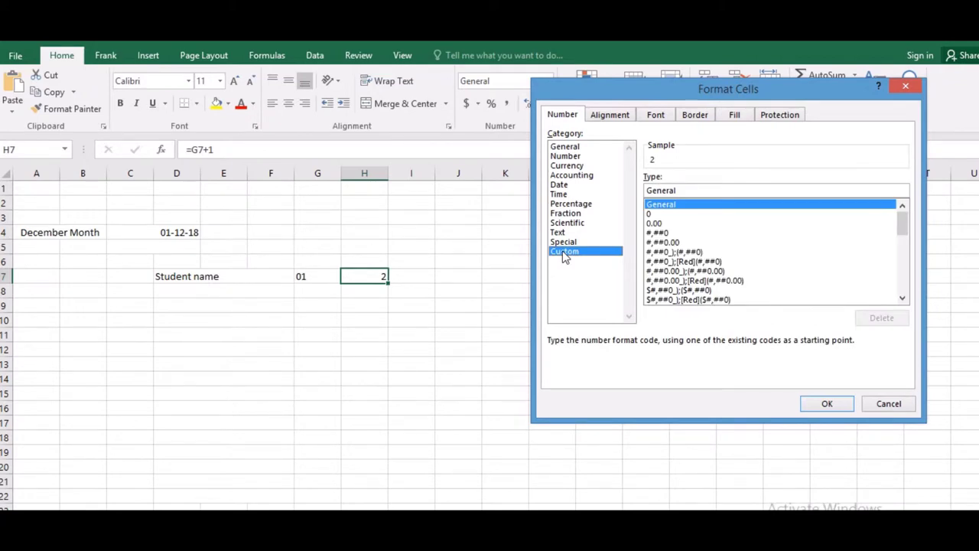
drag(904, 230, 904, 230)
click(684, 189)
drag(685, 190, 634, 190)
text(00)
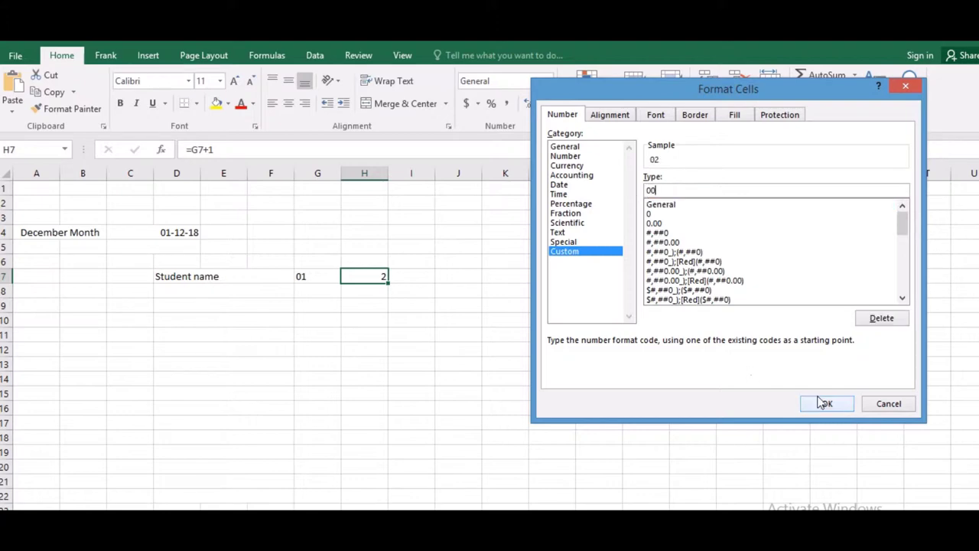
click(825, 403)
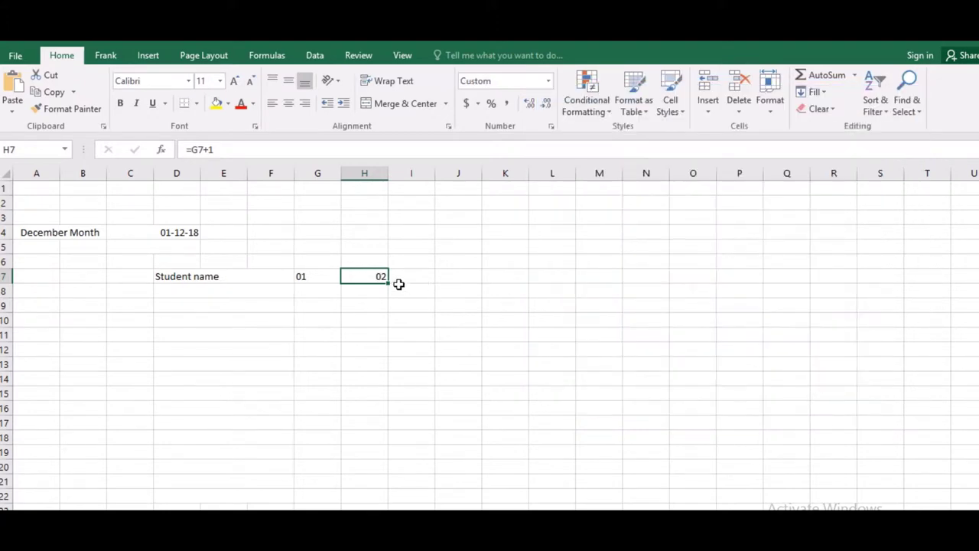
Fill H7's formula right through AK7 so the day headings run 02 to 31
drag(390, 281, 971, 294)
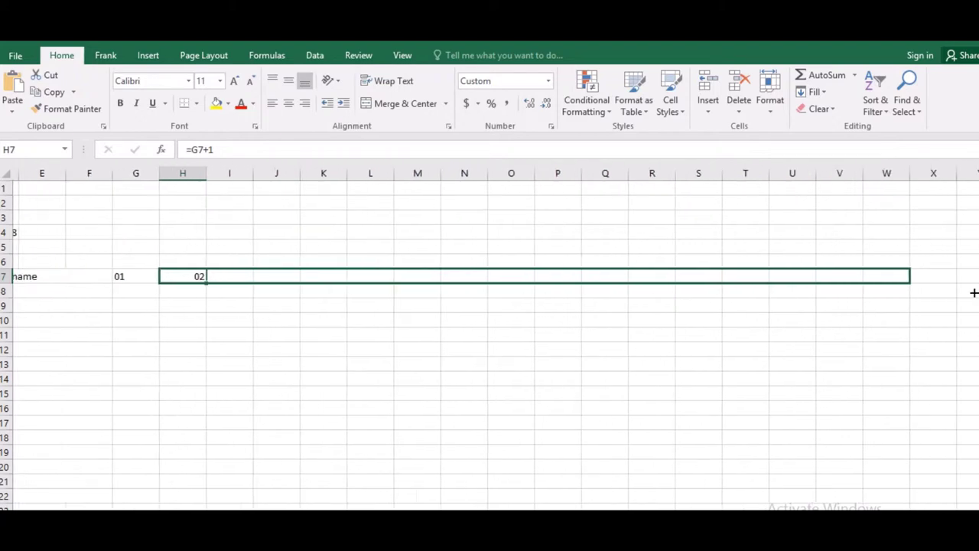
mouse_move(971, 293)
mouse_down()
mouse_move(947, 286)
mouse_move(975, 285)
mouse_move(903, 286)
mouse_move(977, 279)
mouse_move(907, 284)
mouse_up()
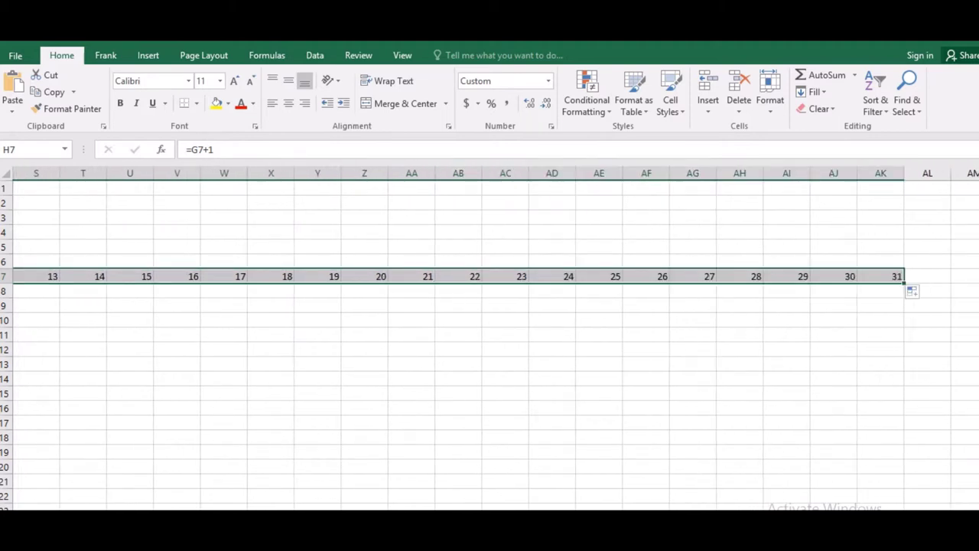
click(774, 105)
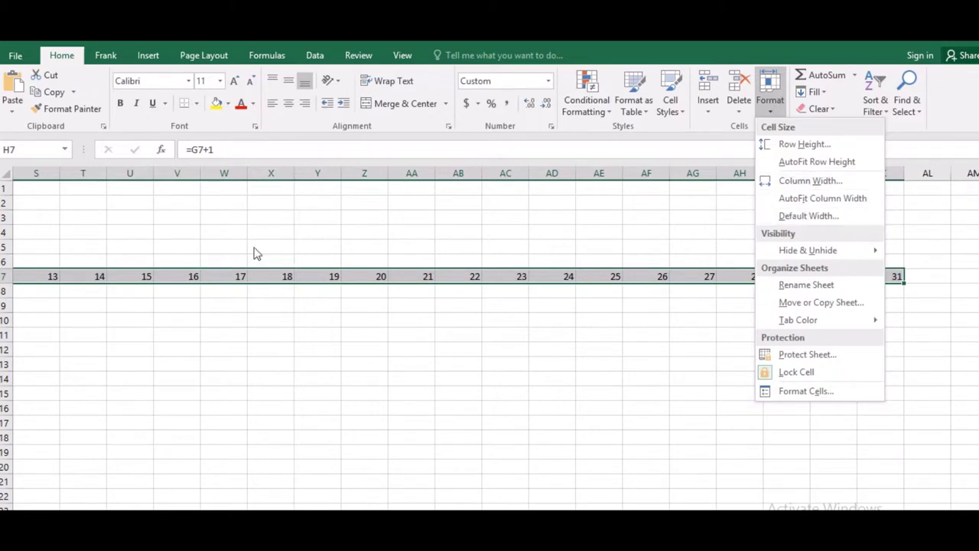
click(121, 258)
click(121, 258)
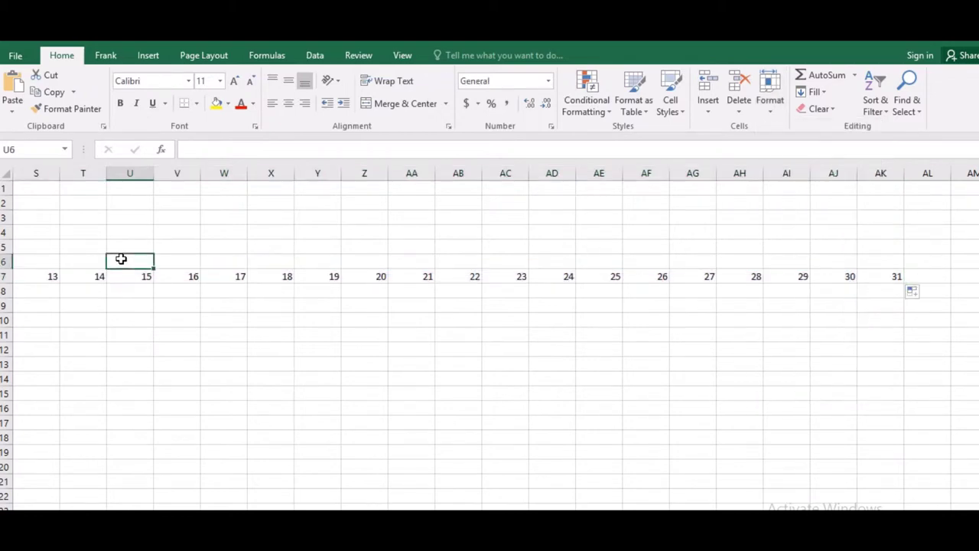
key(Left)
key(Left)
key(Left)
key(Left)
key(Left)
key(Left)
key(Left)
key(Left)
key(Left)
key(Left)
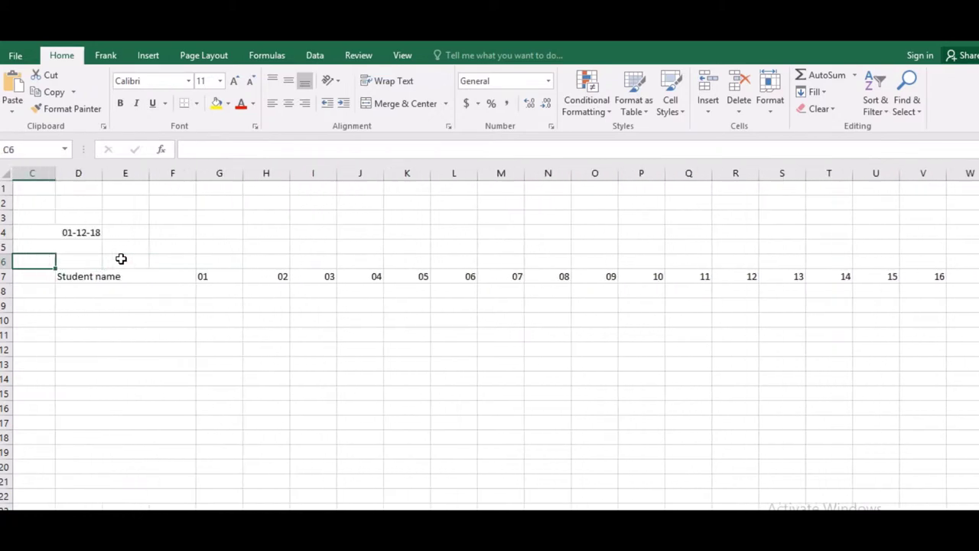
Enter =TEXT(G7,"DDD") in G6 so it shows Sun for day 01
key(Right)
key(Right)
key(Right)
key(Left)
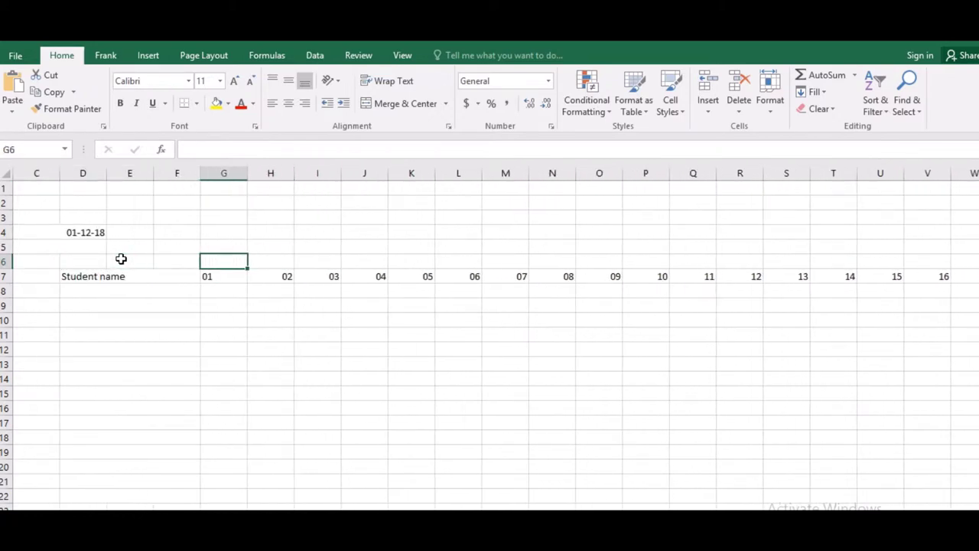
text(=TE)
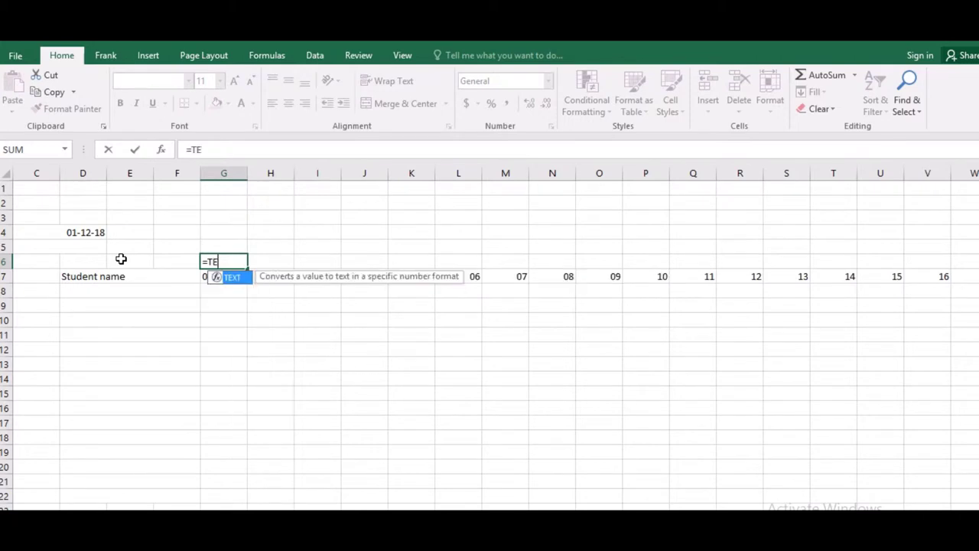
text(XT()
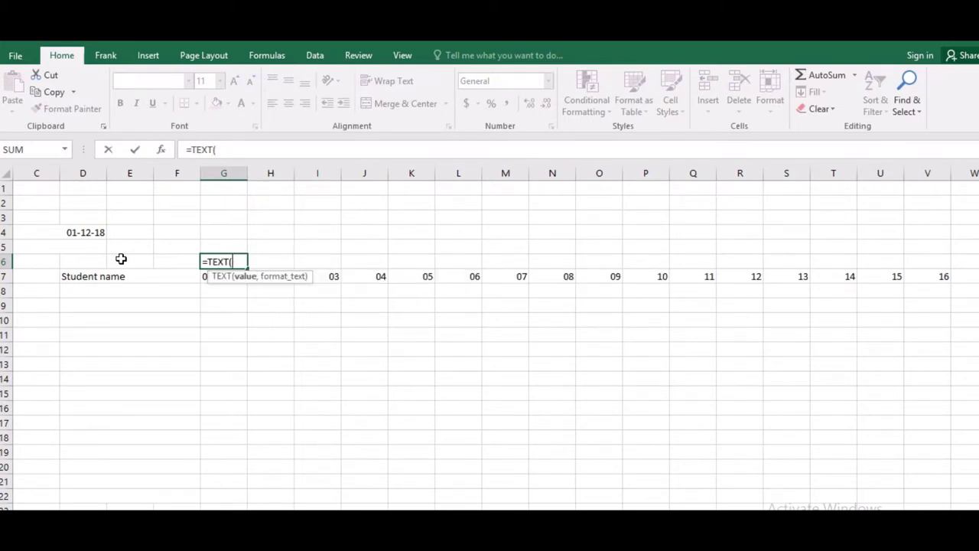
click(203, 278)
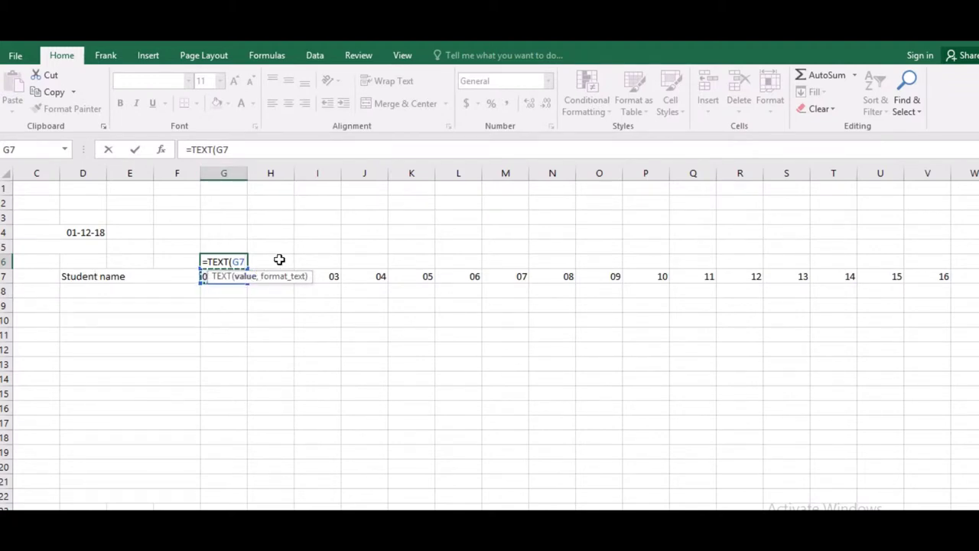
text(,)
text(DDD)
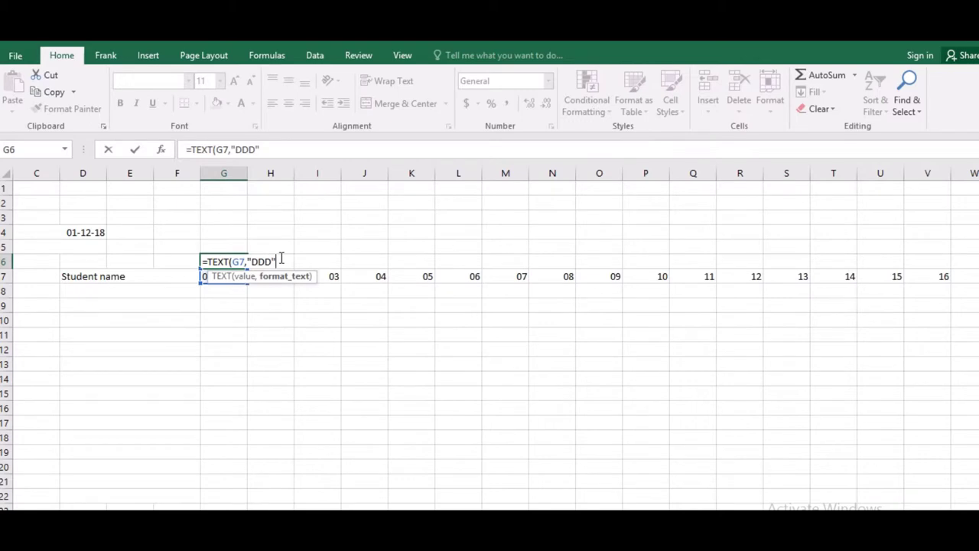
text())
key(Return)
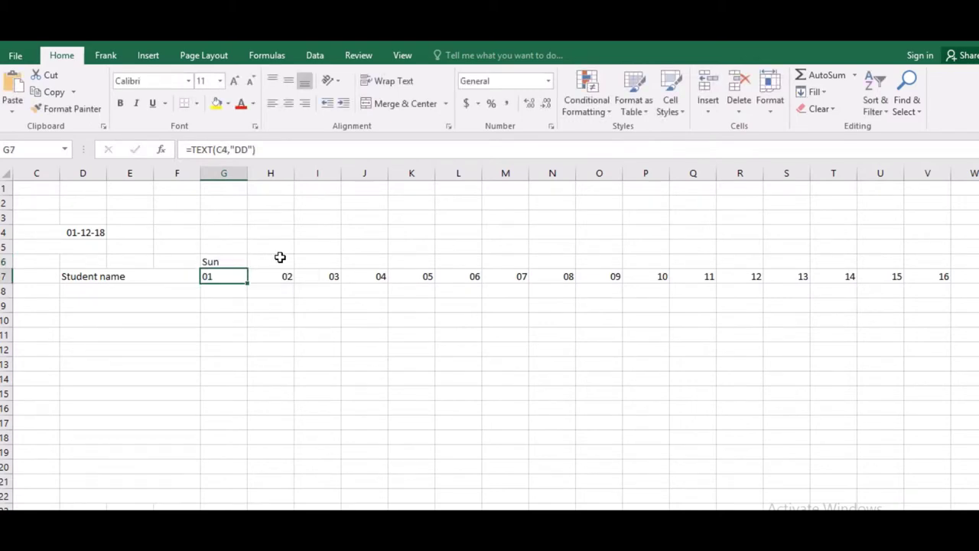
Give G6 a Custom number format code through More Number Formats
click(220, 261)
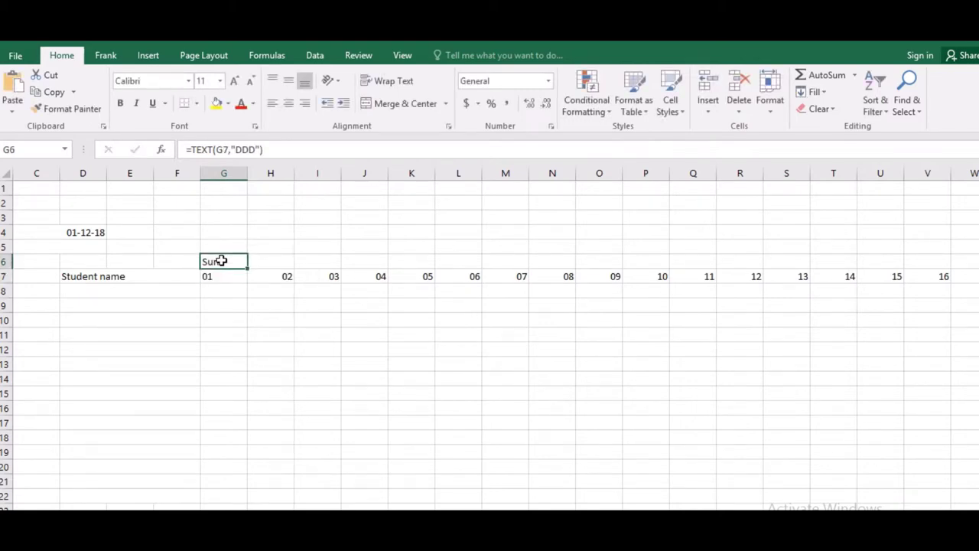
click(550, 81)
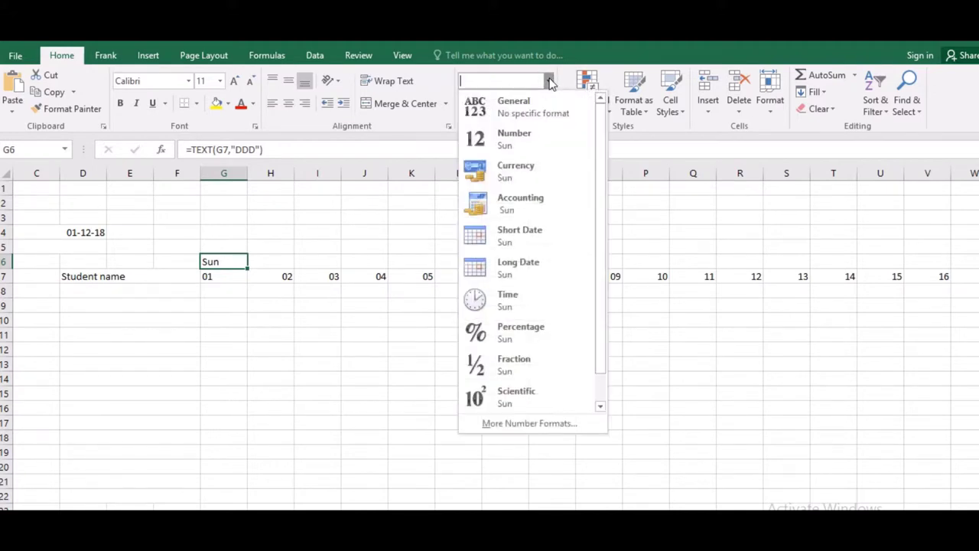
click(509, 423)
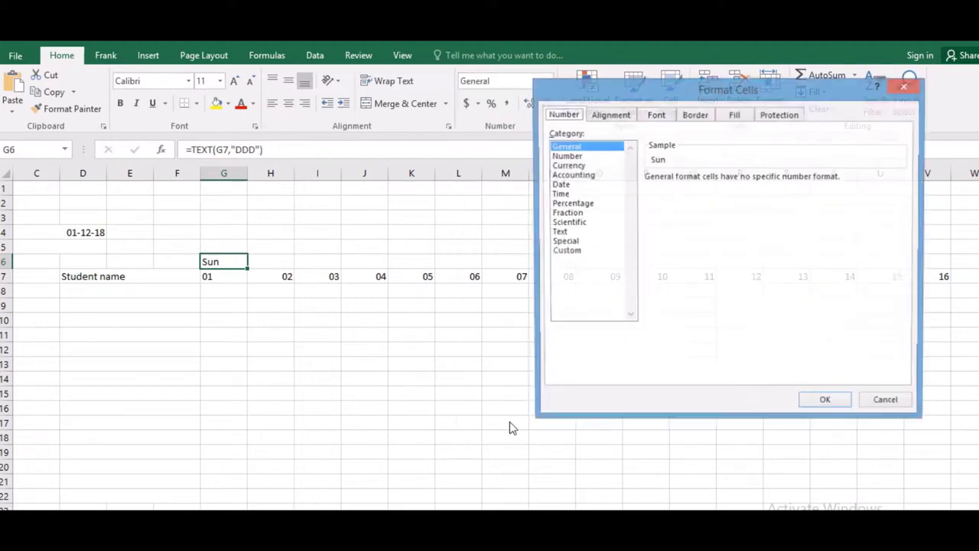
click(569, 251)
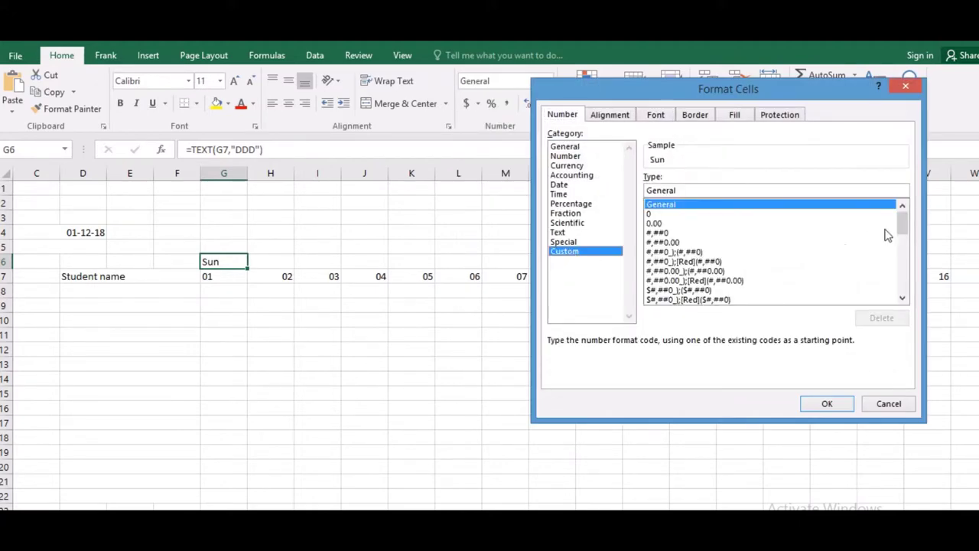
mouse_move(905, 220)
mouse_down()
mouse_move(905, 277)
mouse_move(898, 227)
mouse_up()
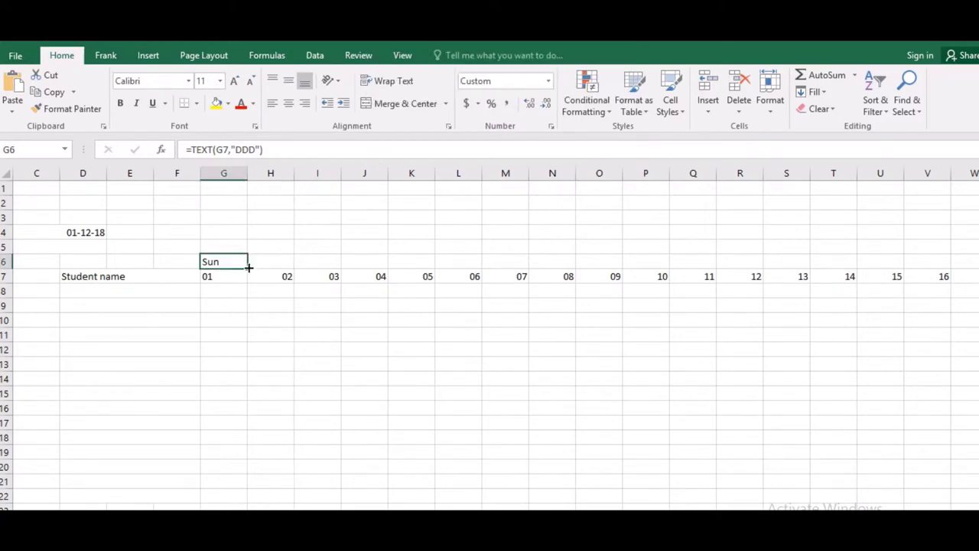
Fill the weekday formula from G6 across to AK6 and AutoFit the column widths
drag(248, 267, 410, 251)
mouse_move(808, 233)
mouse_down()
mouse_move(955, 253)
mouse_move(950, 261)
mouse_up()
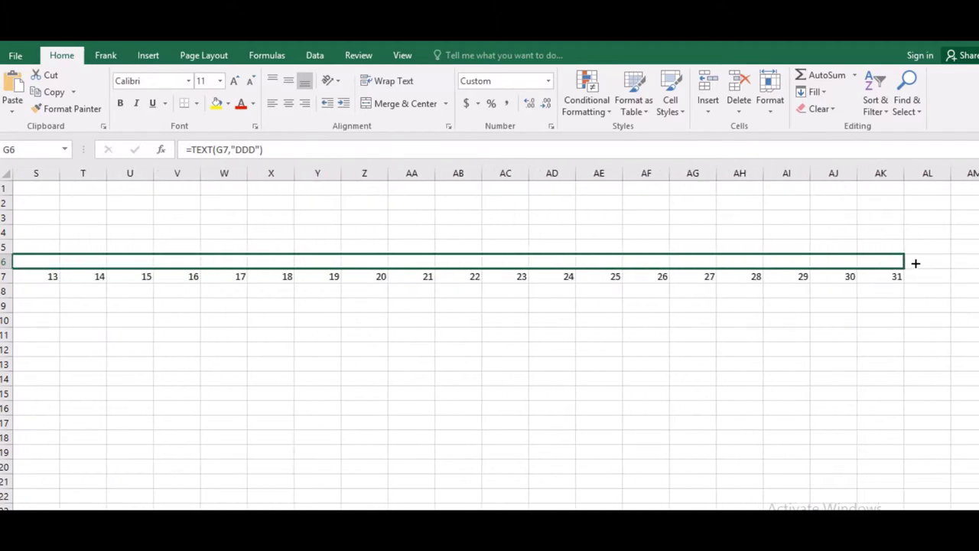
drag(950, 261, 909, 262)
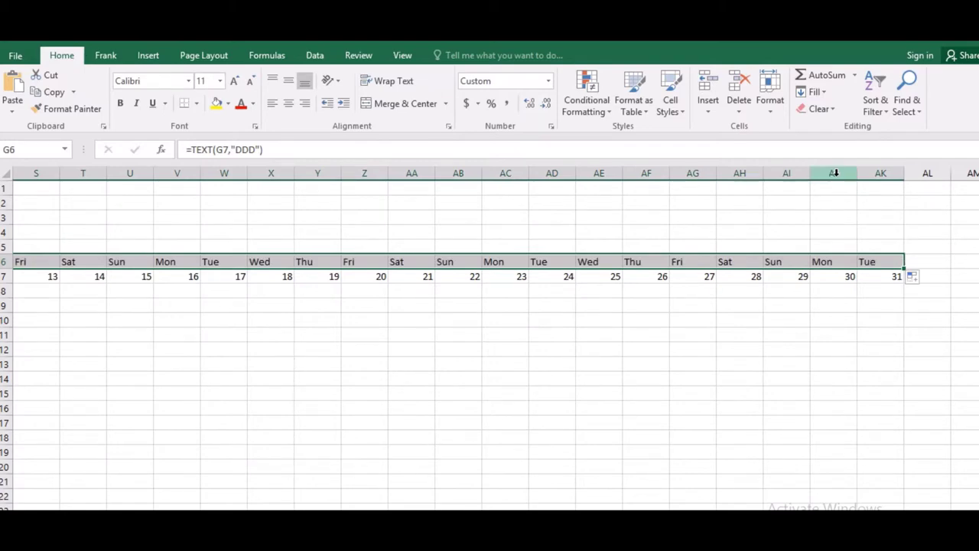
click(771, 103)
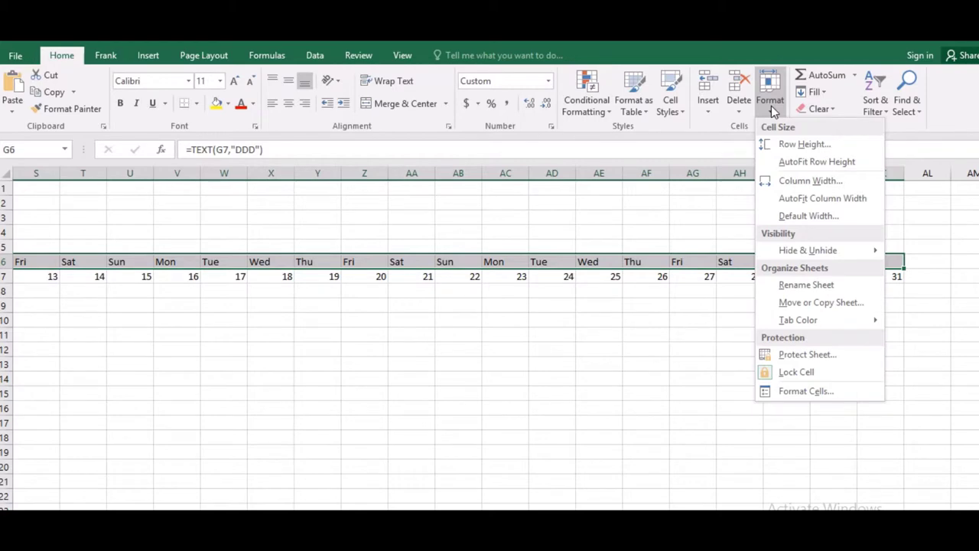
click(810, 198)
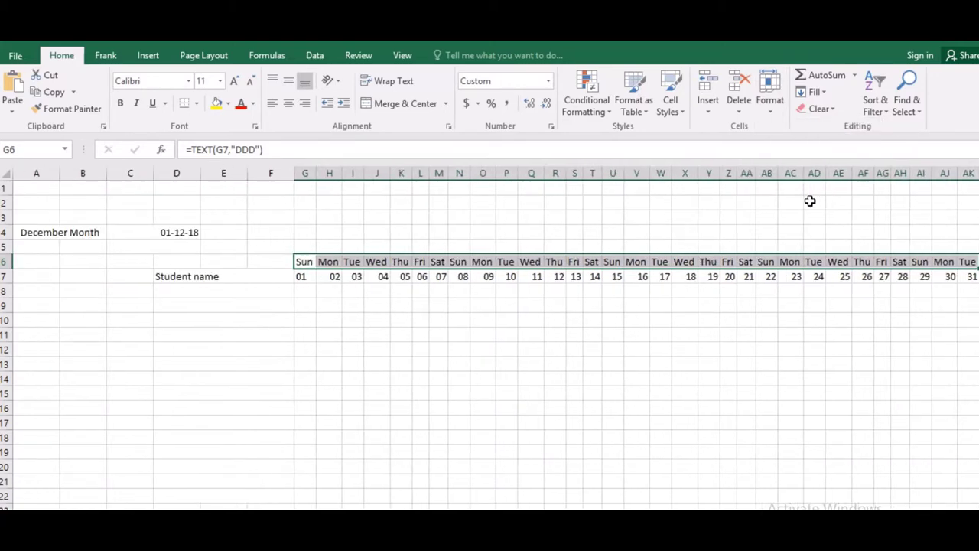
Rotate the weekday names up and AutoFit the columns again to narrow them
click(338, 82)
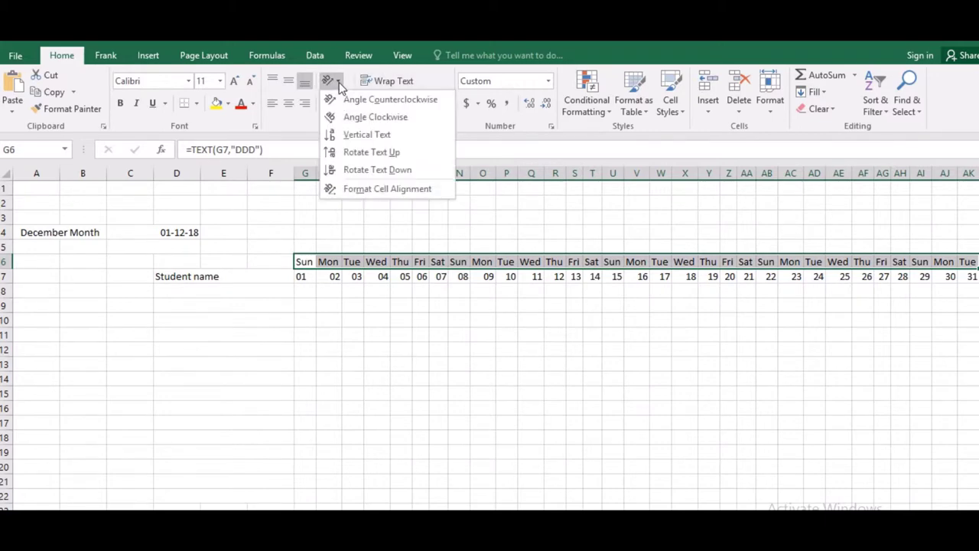
click(353, 156)
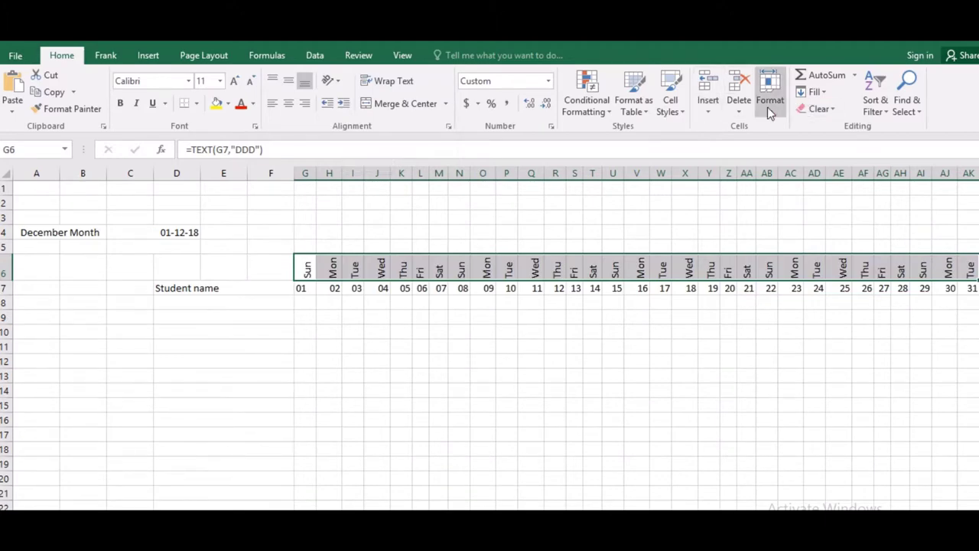
click(767, 107)
click(822, 198)
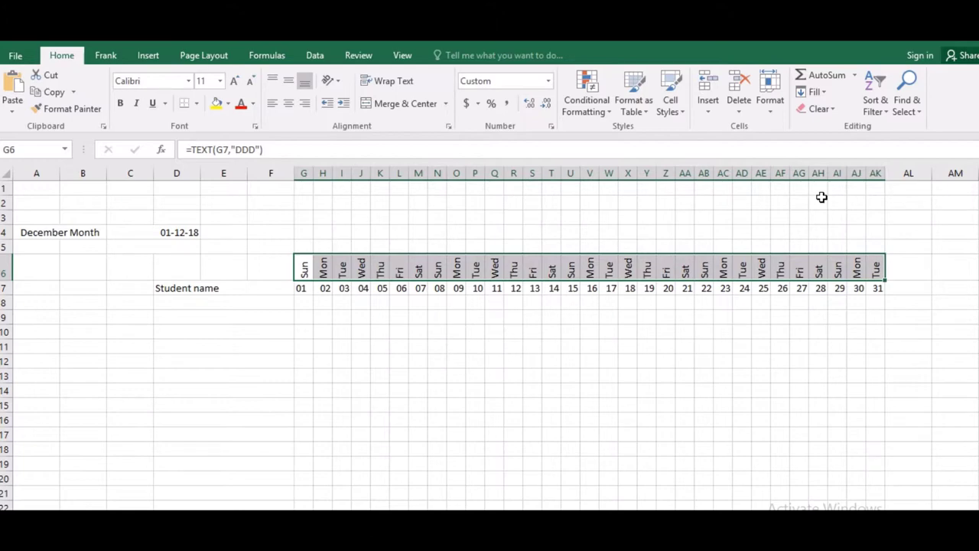
Apply the orange Input cell style to the register block D6:AK21
click(614, 326)
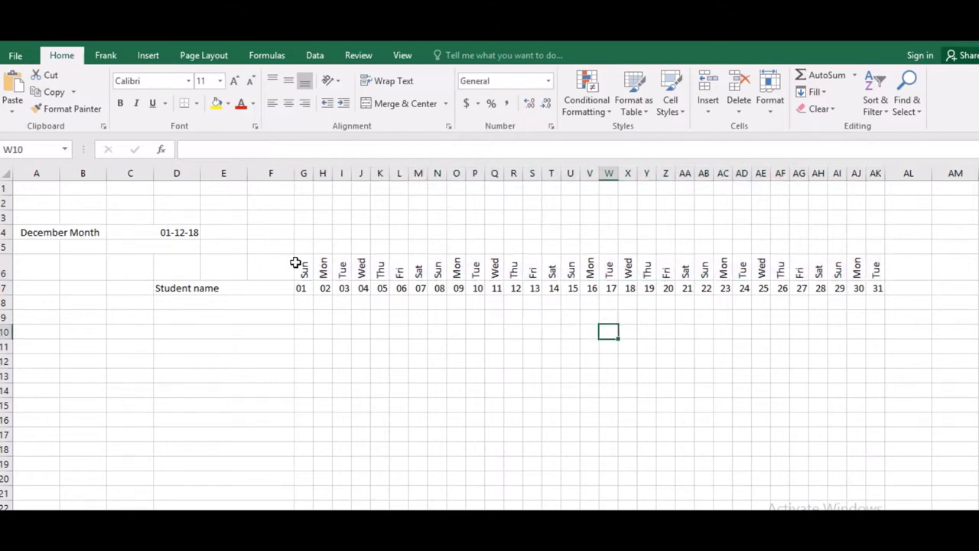
drag(177, 264, 878, 427)
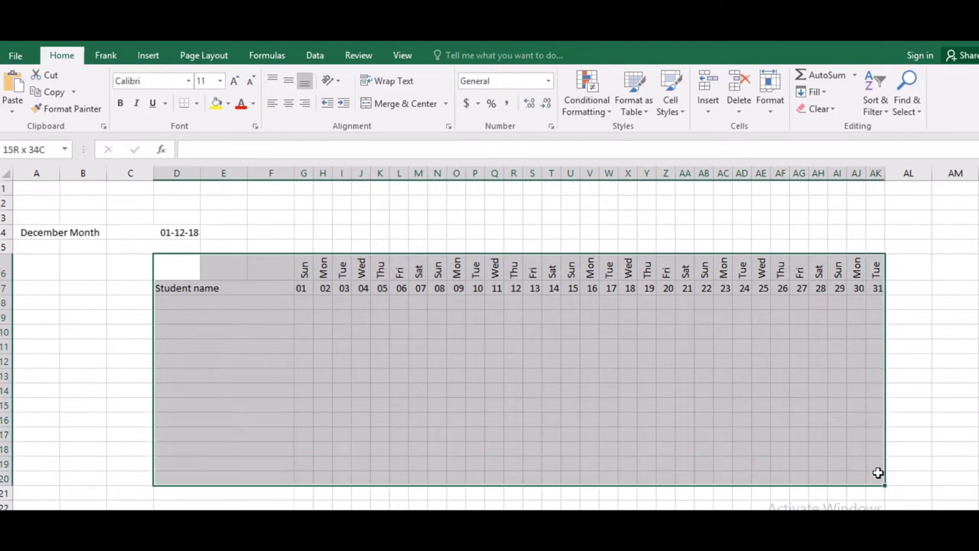
drag(878, 427, 879, 493)
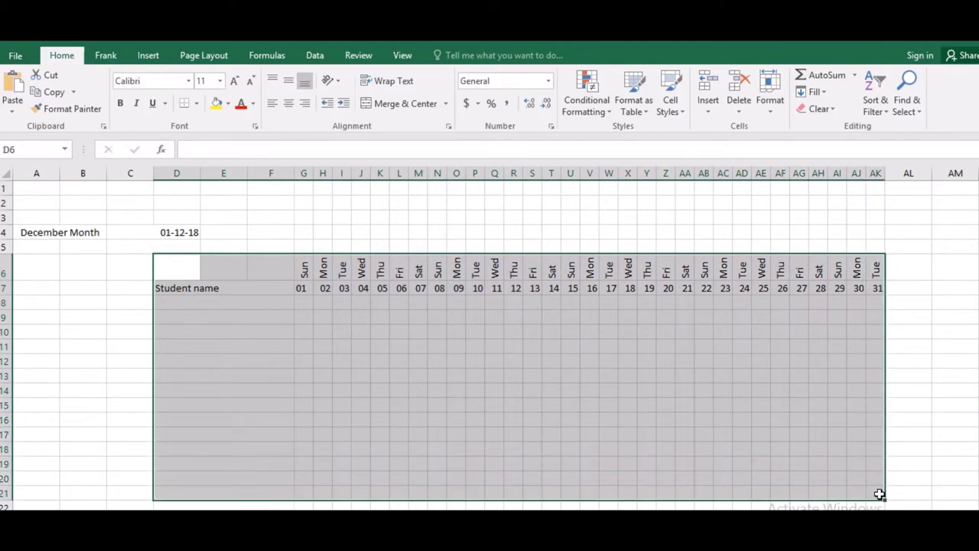
click(671, 103)
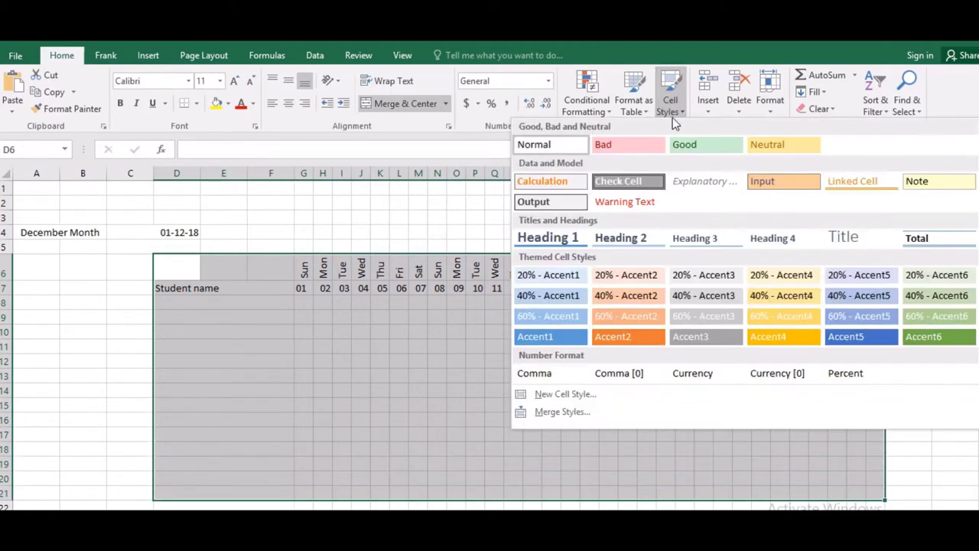
click(763, 186)
click(477, 289)
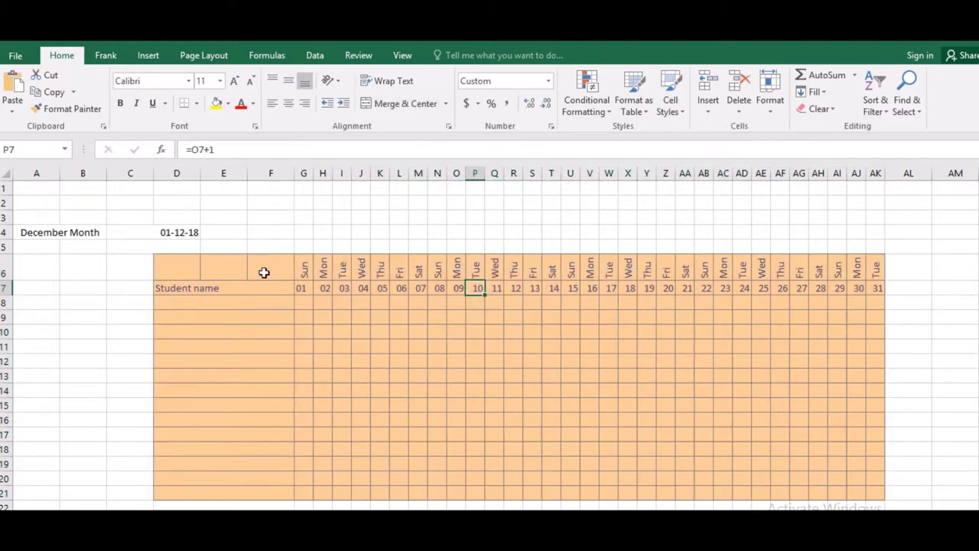
Merge and centre cells D6:F6
drag(176, 262, 264, 265)
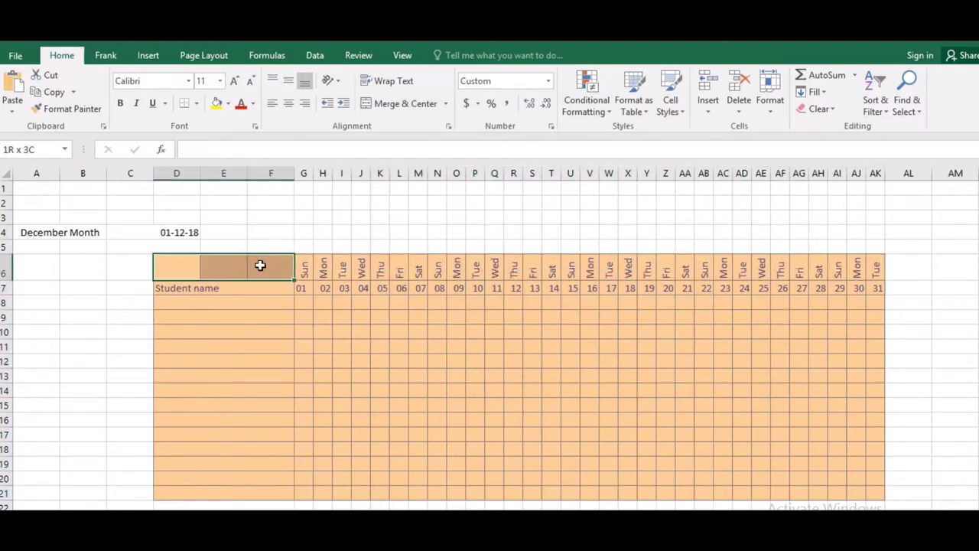
click(402, 106)
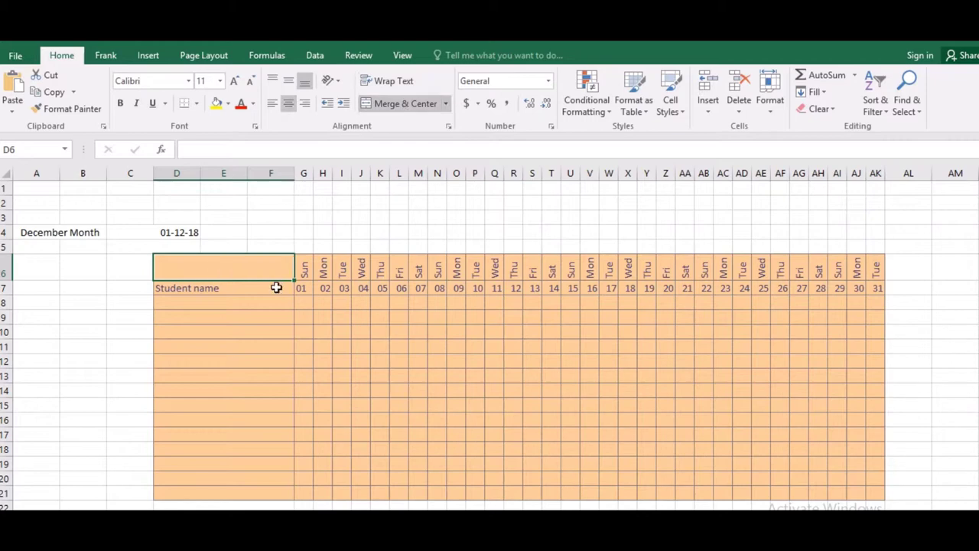
click(263, 316)
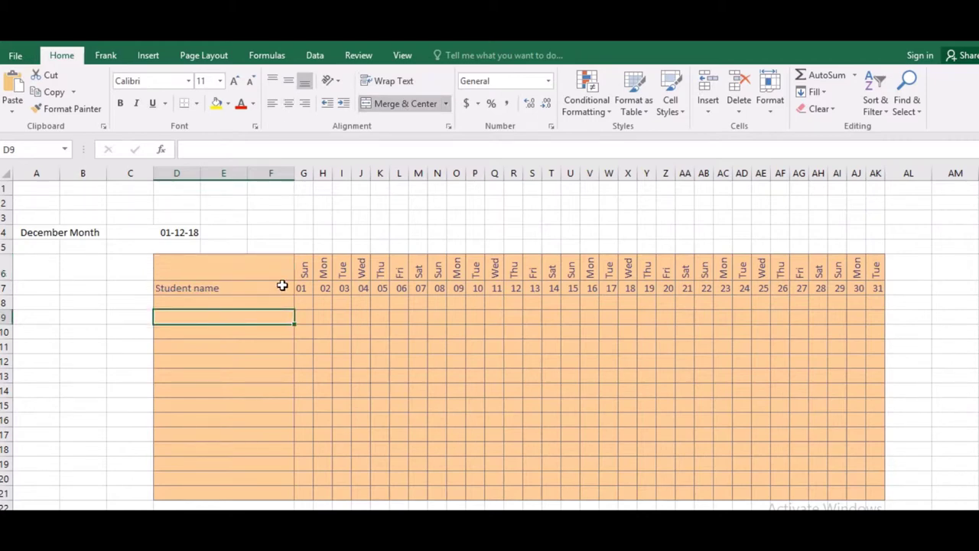
Make the weekday and day-number header rows 6–7 bold
mouse_move(222, 269)
mouse_down()
mouse_move(689, 232)
mouse_move(867, 285)
mouse_up()
key(ctrl+b)
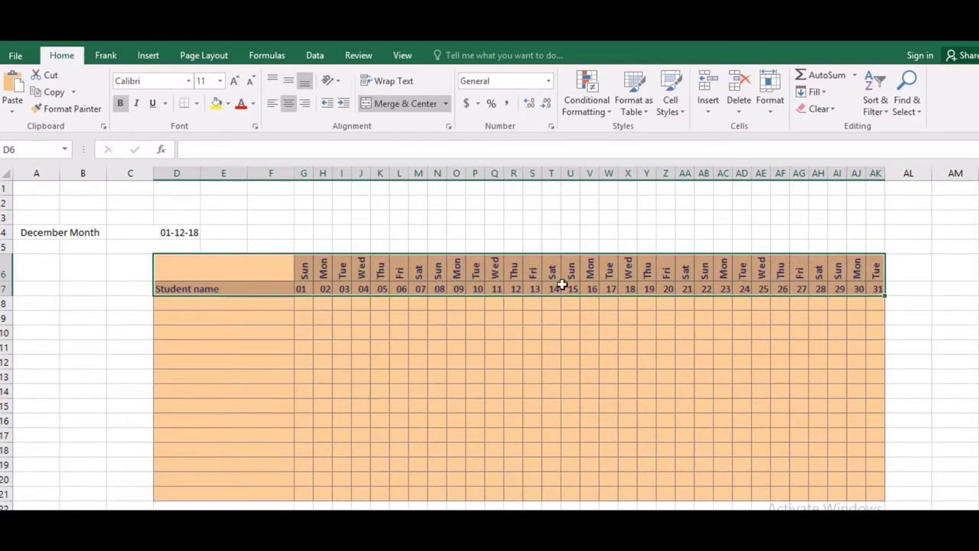
click(433, 304)
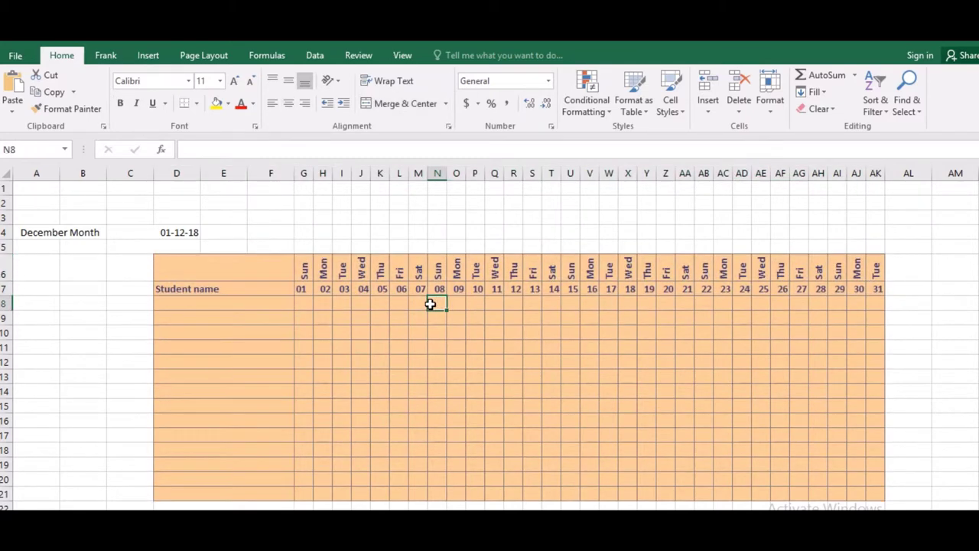
Increase the font of the Student name and day-number headers D7:AK7 to 12 point
click(257, 288)
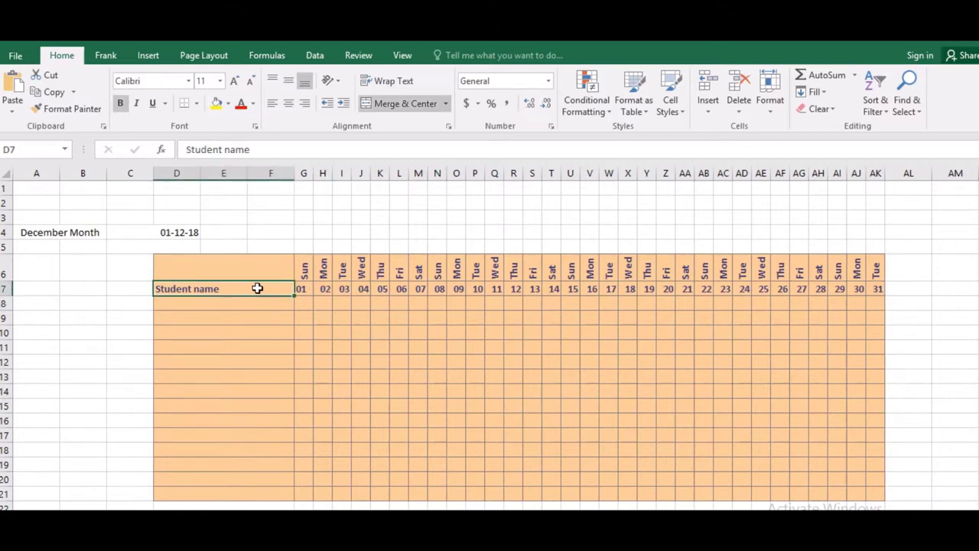
drag(261, 289, 880, 289)
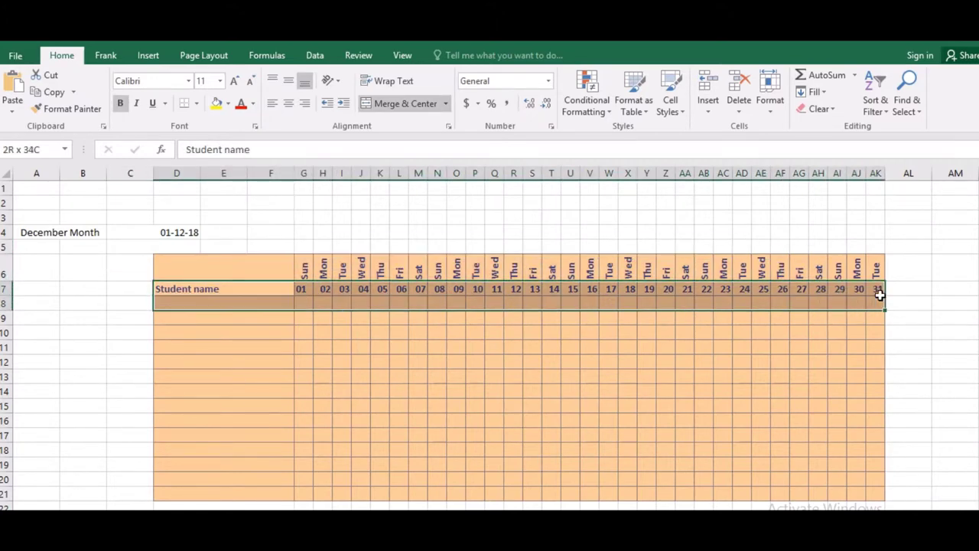
click(235, 81)
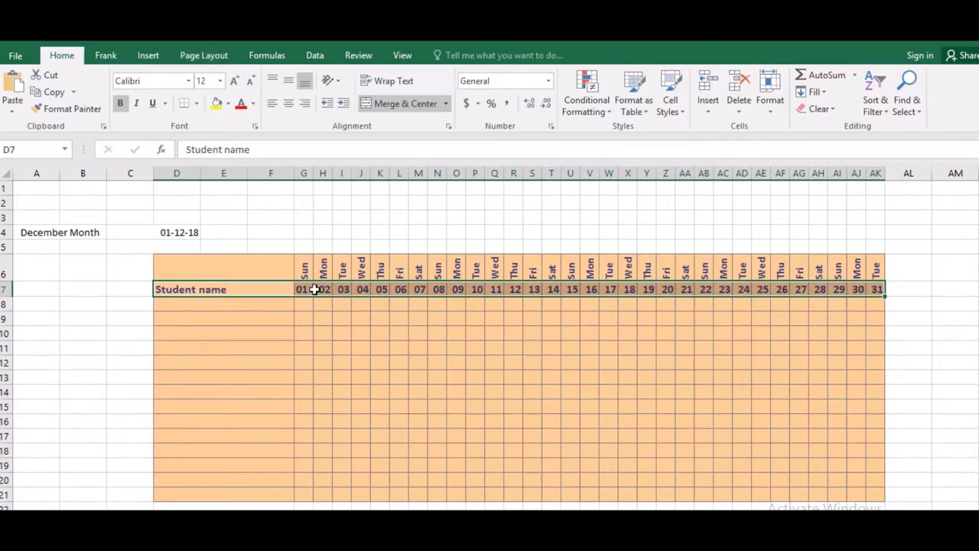
click(322, 313)
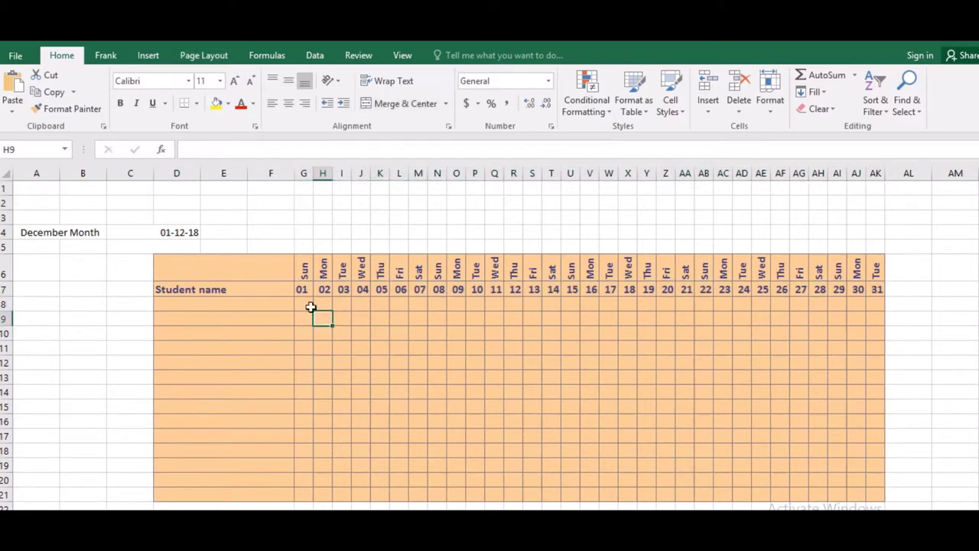
Fill the day 01 attendance cells G7:G21 yellow, then select G6:G21
click(304, 266)
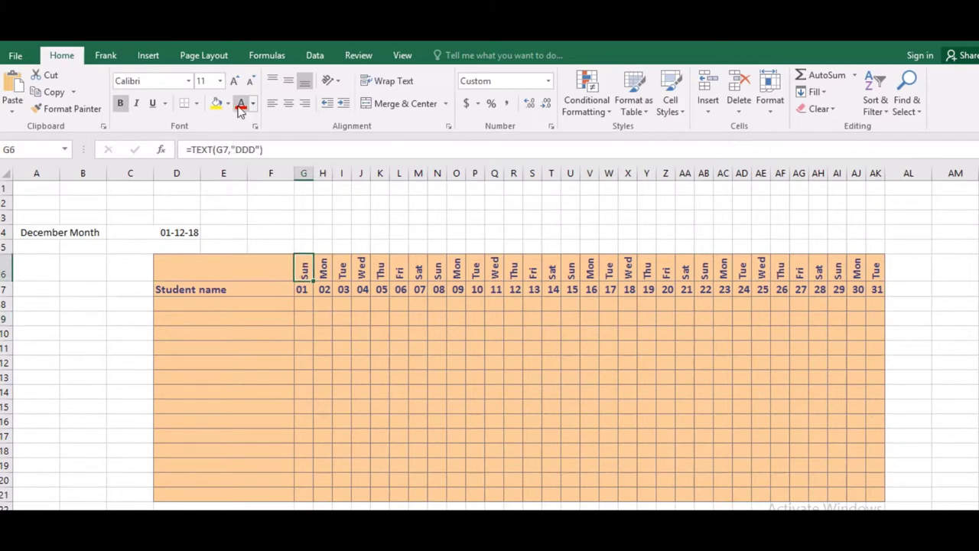
drag(304, 290, 305, 495)
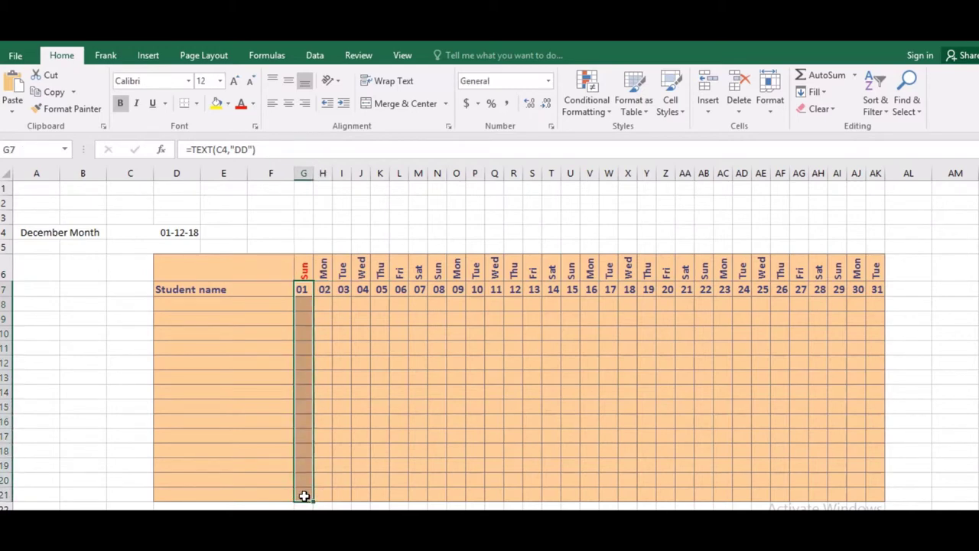
click(216, 105)
click(359, 315)
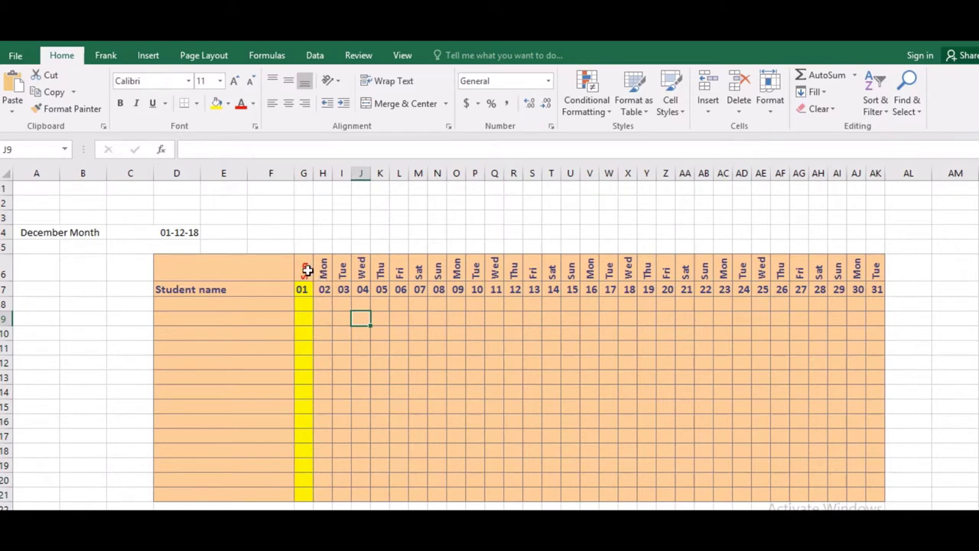
drag(306, 269, 306, 494)
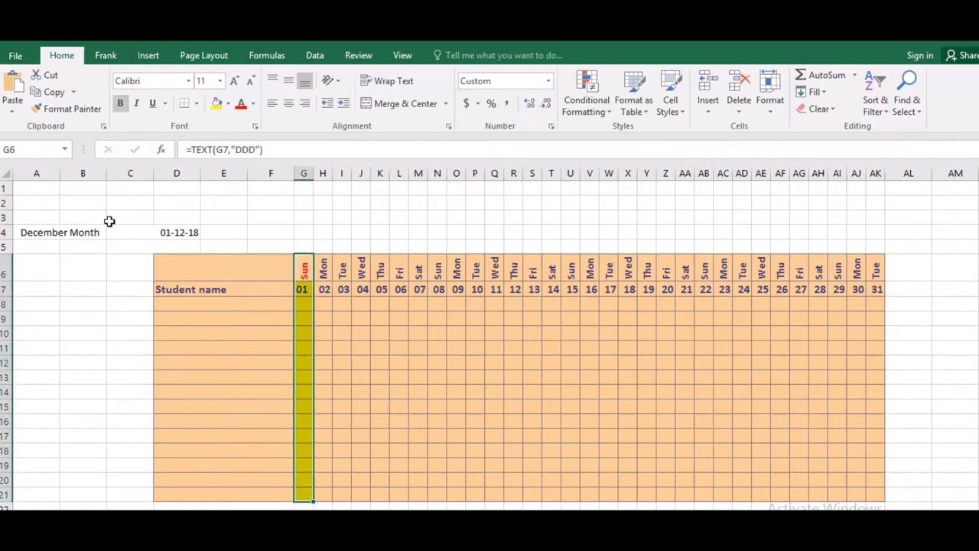
Format-paint the day 01 column styling onto the Sunday columns N, U, AB and AI
click(71, 110)
click(71, 110)
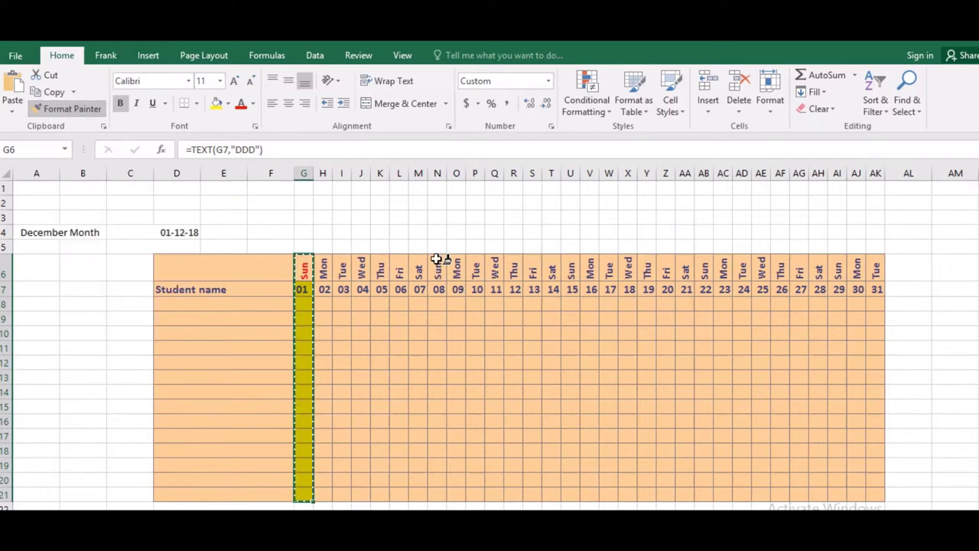
drag(441, 263, 443, 501)
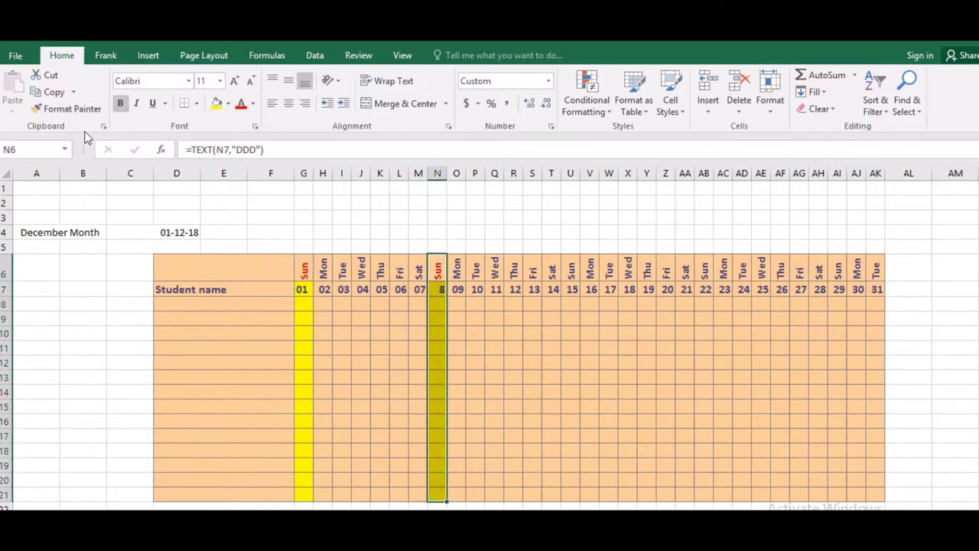
click(74, 109)
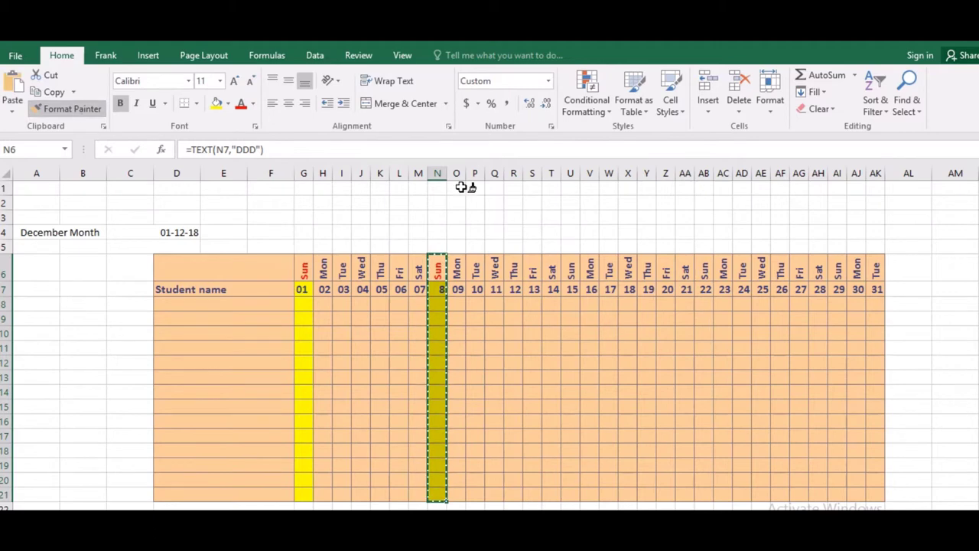
drag(572, 267, 569, 497)
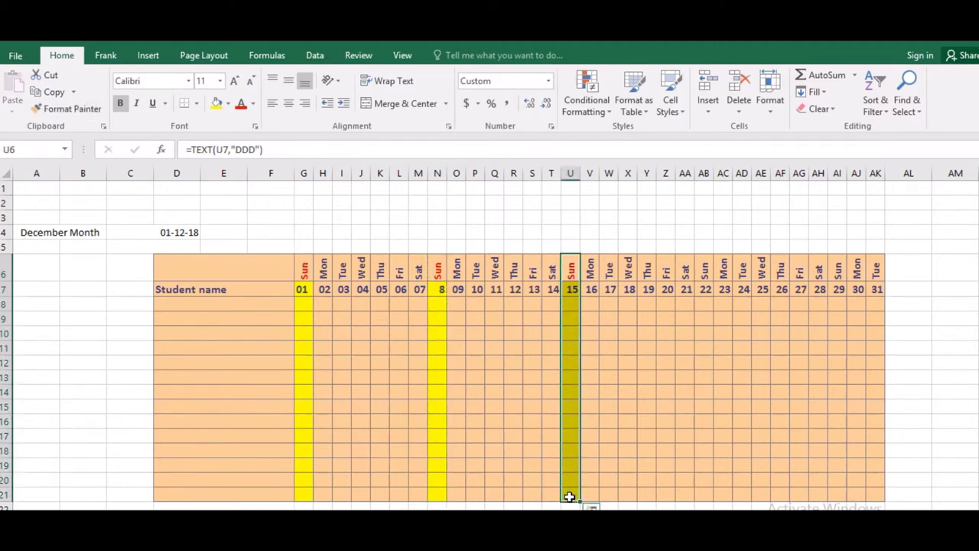
click(37, 106)
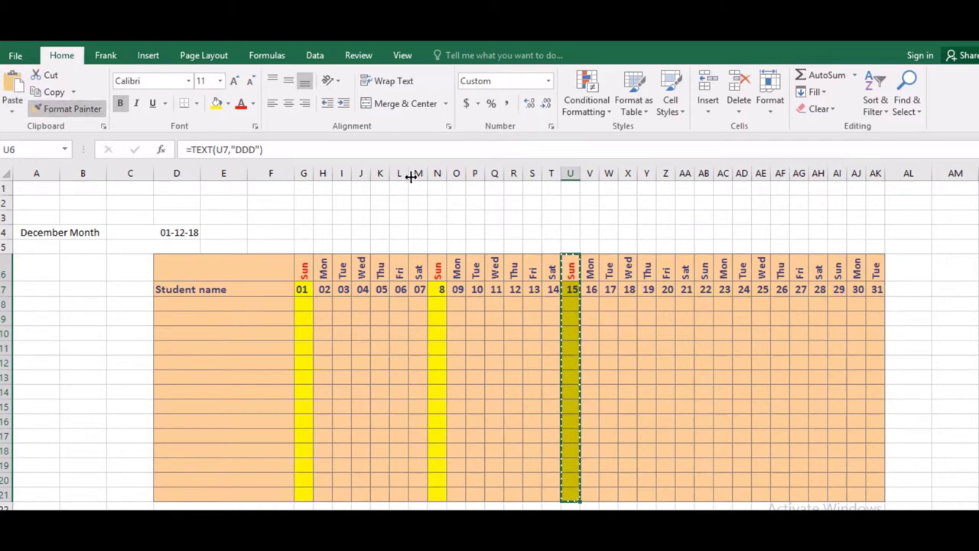
drag(708, 262, 704, 495)
click(48, 108)
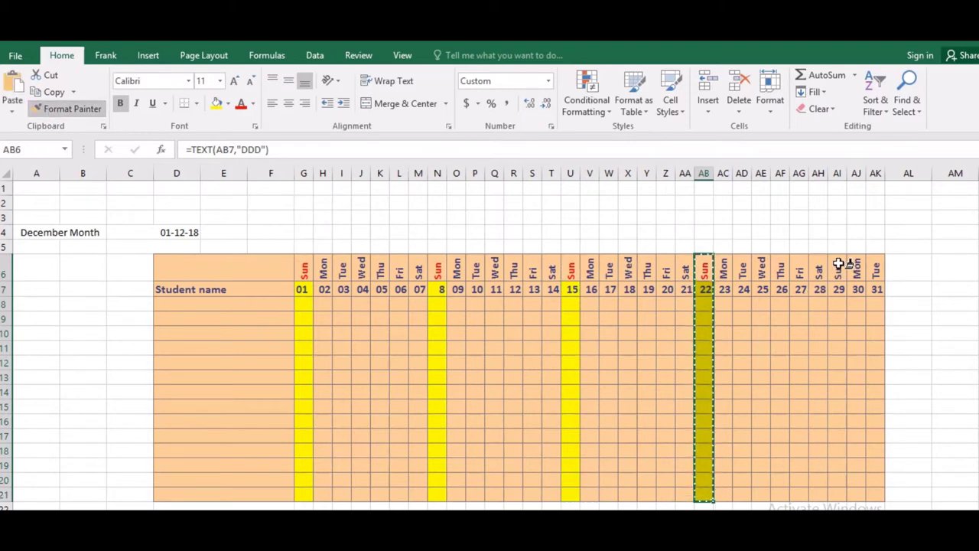
drag(839, 261, 829, 501)
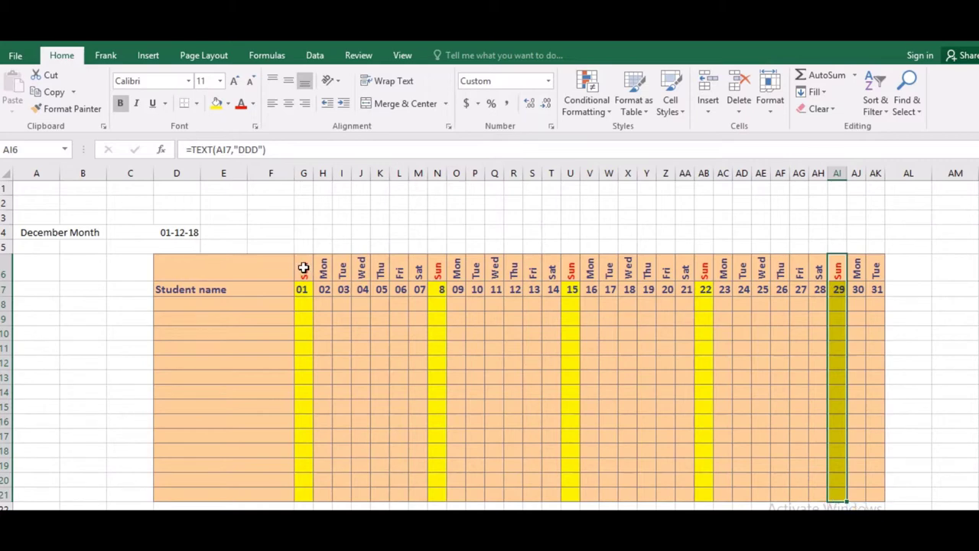
drag(303, 268, 876, 267)
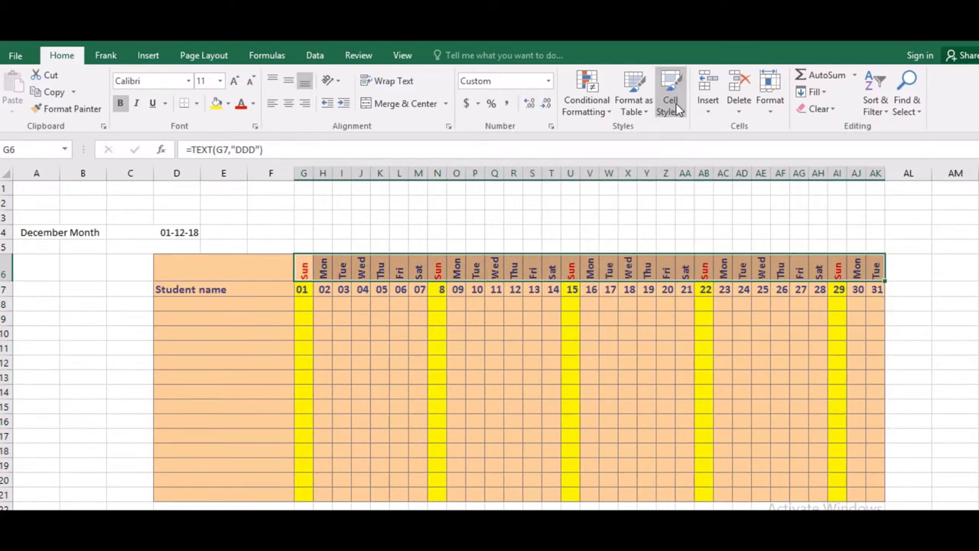
click(677, 110)
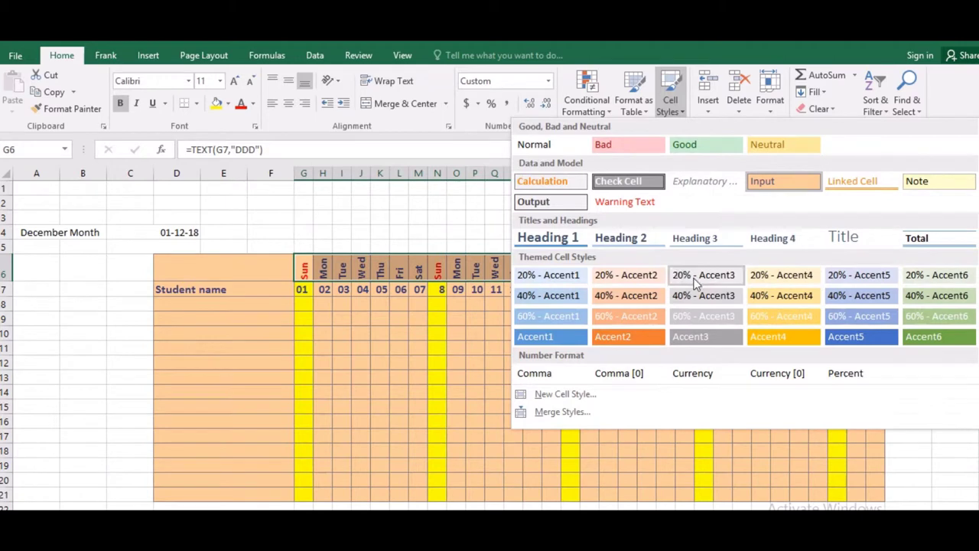
click(718, 298)
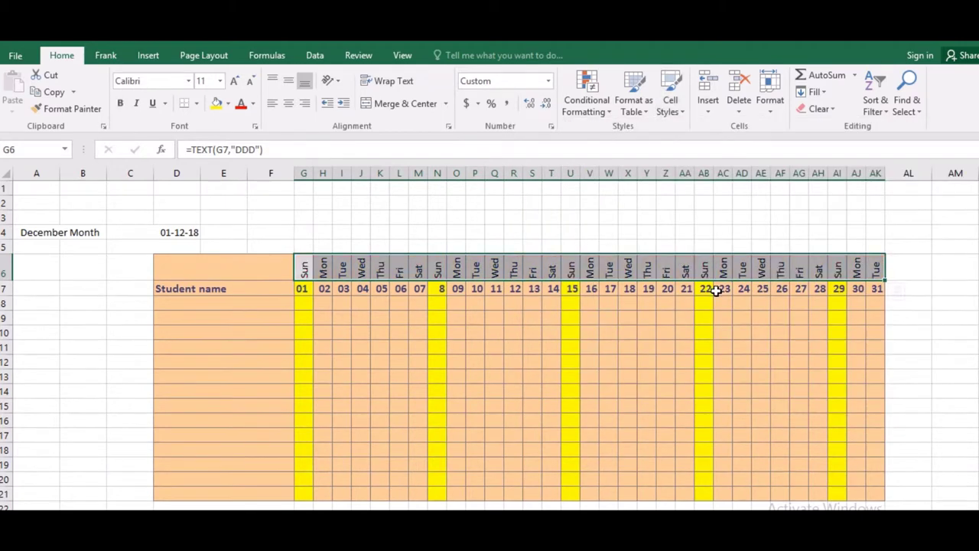
click(597, 307)
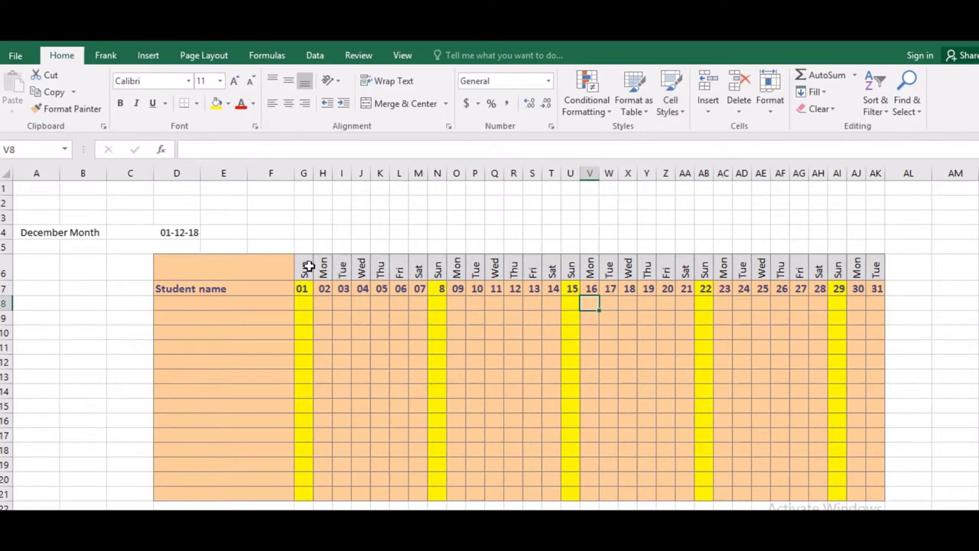
drag(308, 266, 872, 264)
click(671, 103)
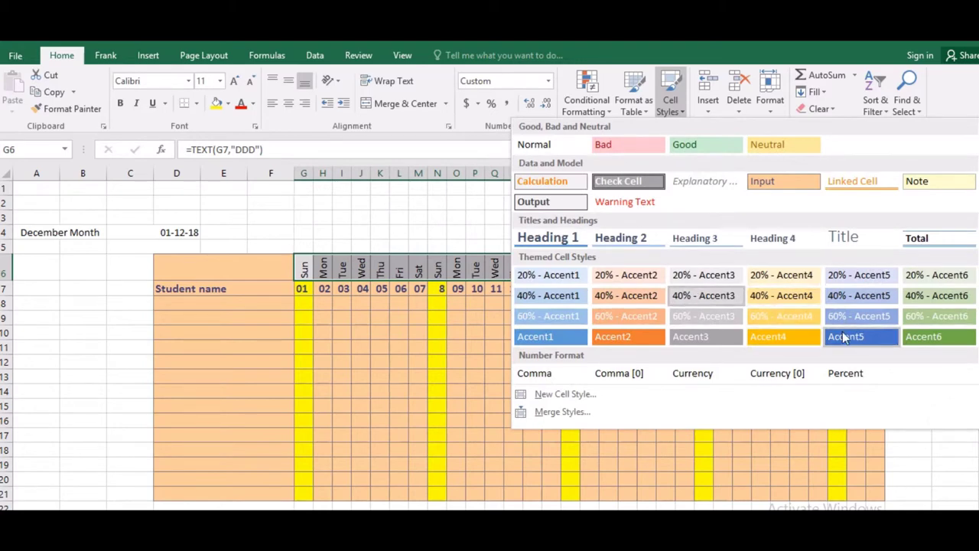
click(842, 334)
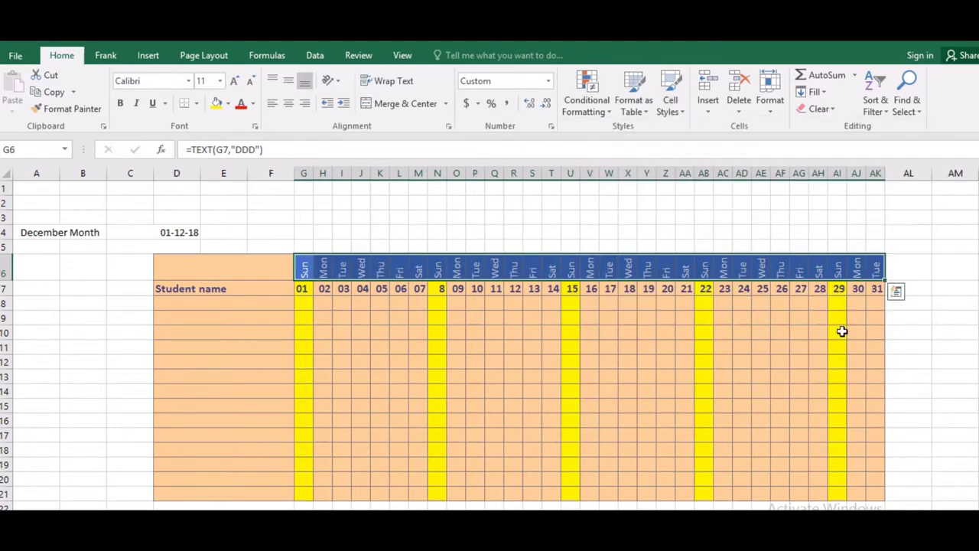
click(303, 266)
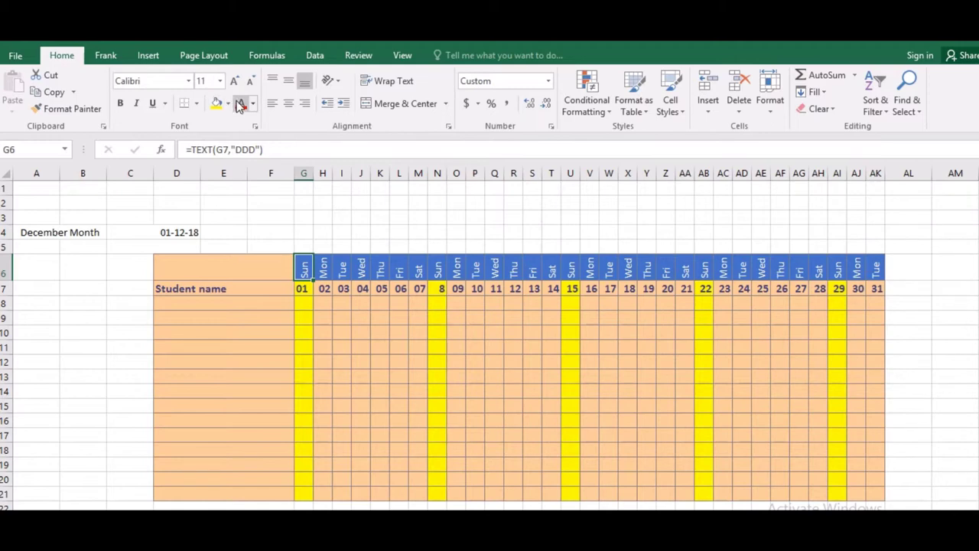
click(439, 267)
click(240, 105)
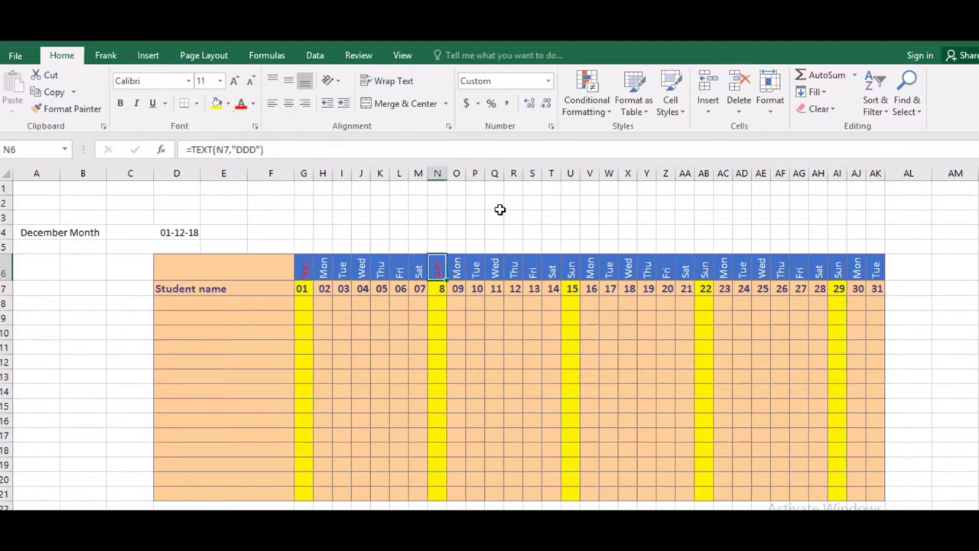
click(569, 268)
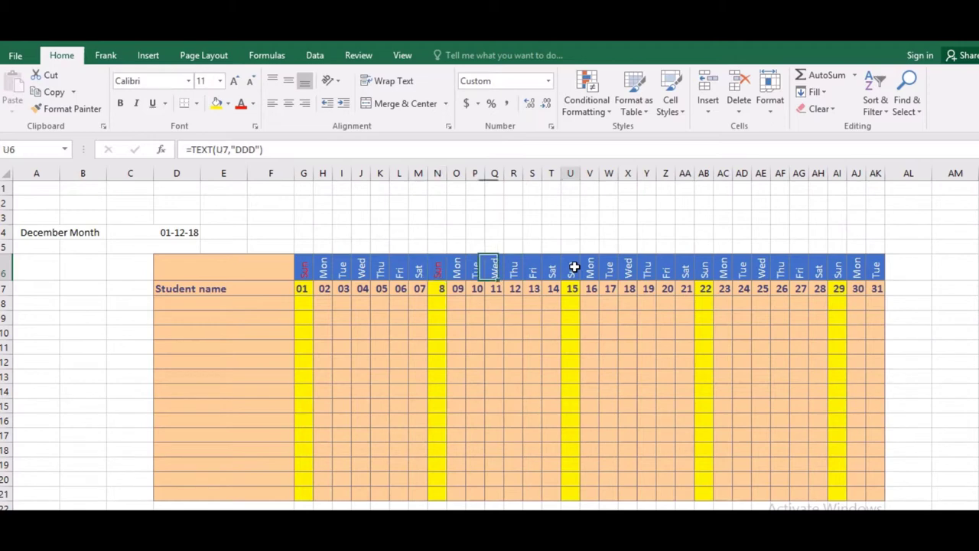
click(241, 105)
click(703, 266)
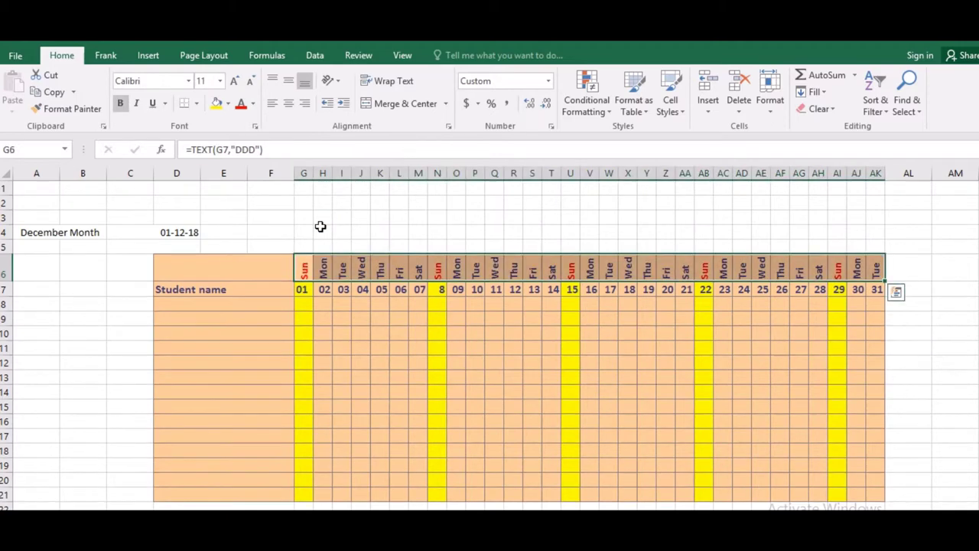
click(329, 347)
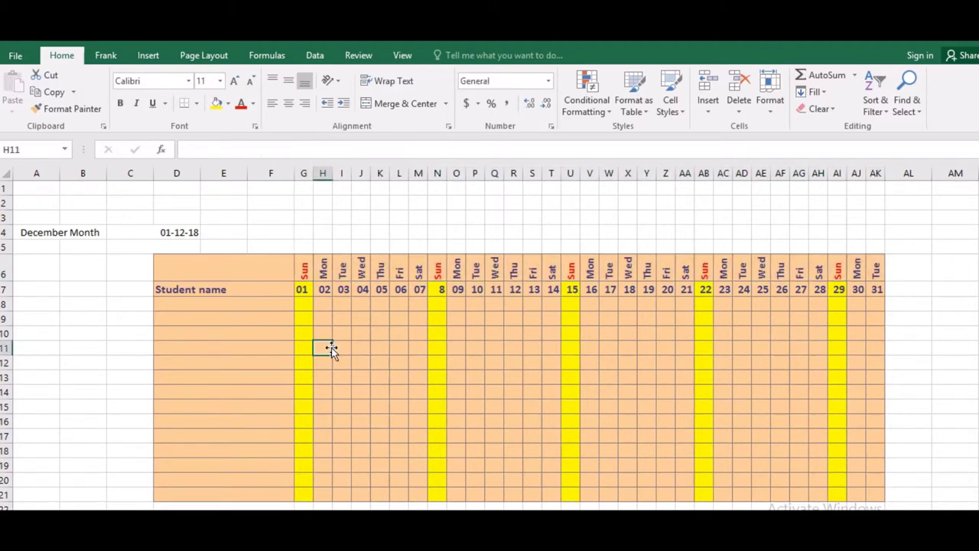
Enter the student's name in D8 and P/A marks for the first December week
click(224, 306)
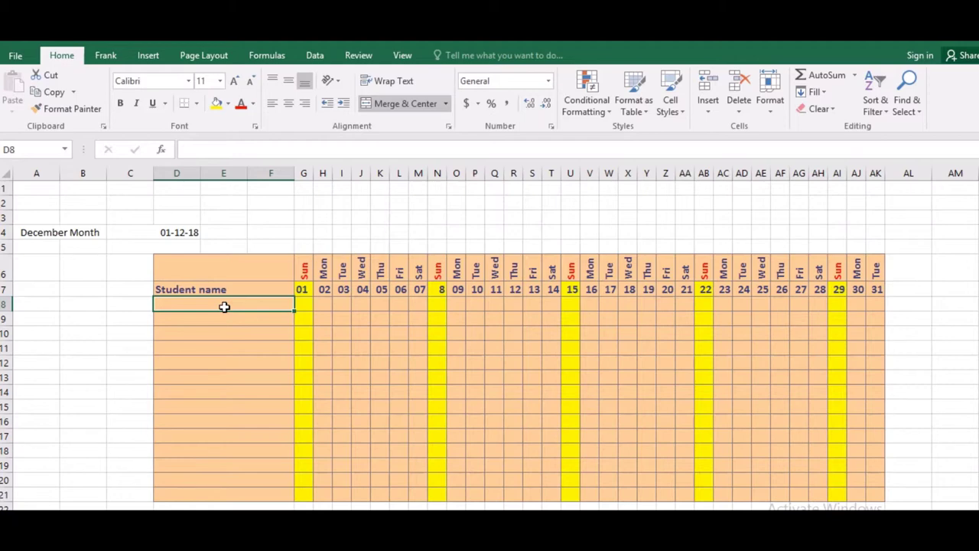
text(RAD)
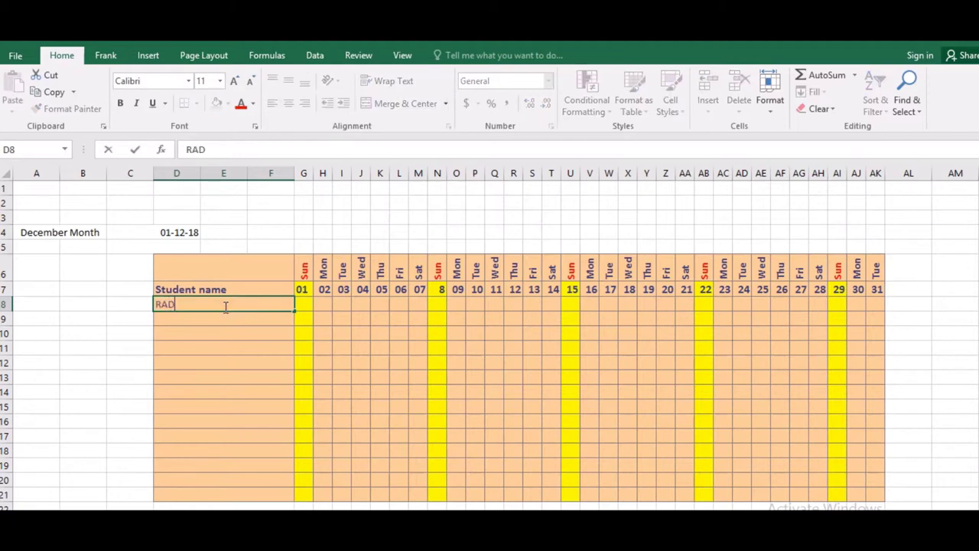
text(HAN)
key(Tab)
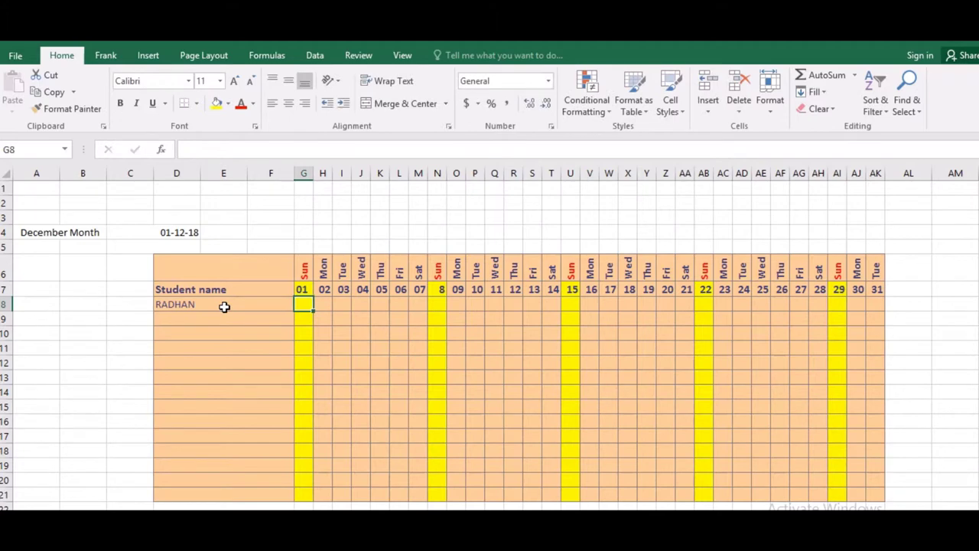
key(Tab)
text(P)
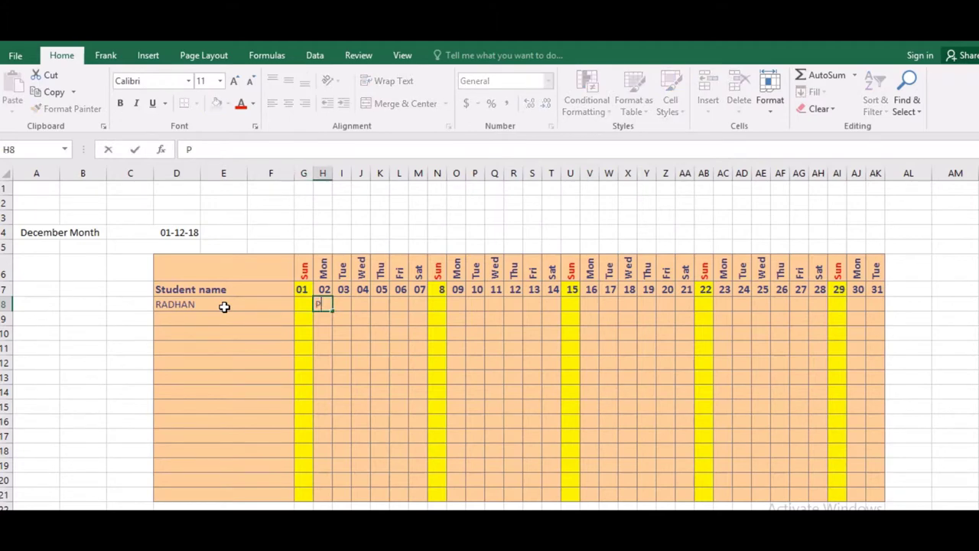
key(Tab)
text(P)
key(Tab)
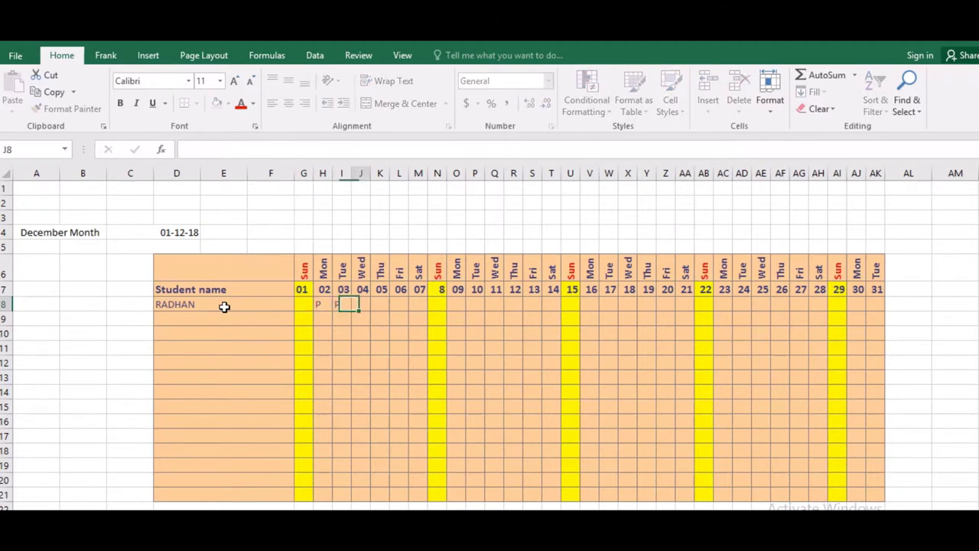
text(P)
key(Tab)
text(P)
key(Tab)
text(P	P)
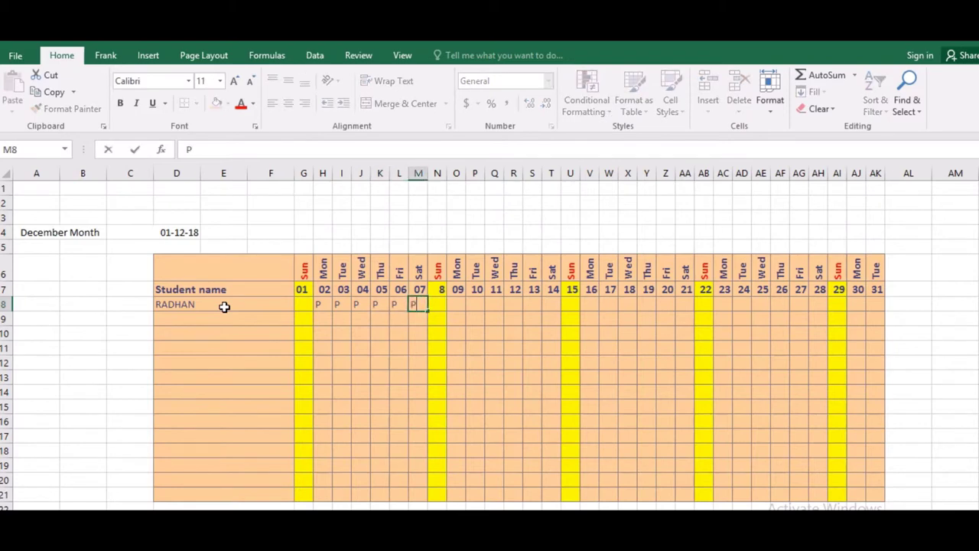
key(Tab)
key(Tab)
text(A)
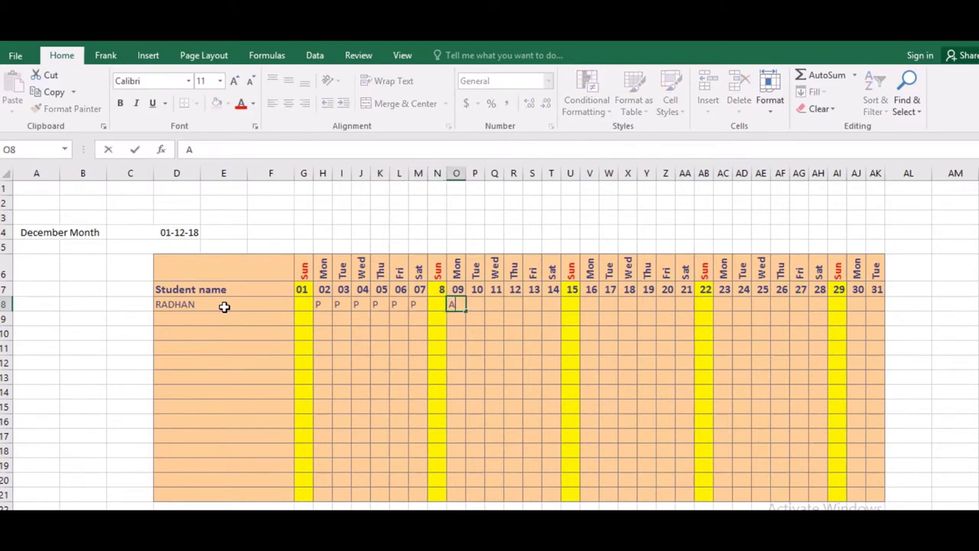
key(Tab)
Continue P and A marks through the 31st, leaving the Sunday cells blank
text(P)
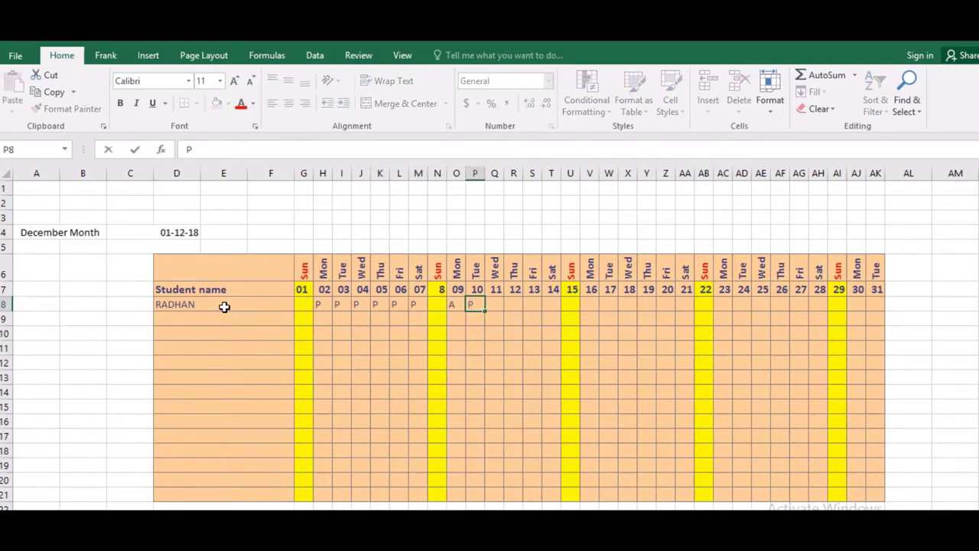
text(	P	P	P	P	P)
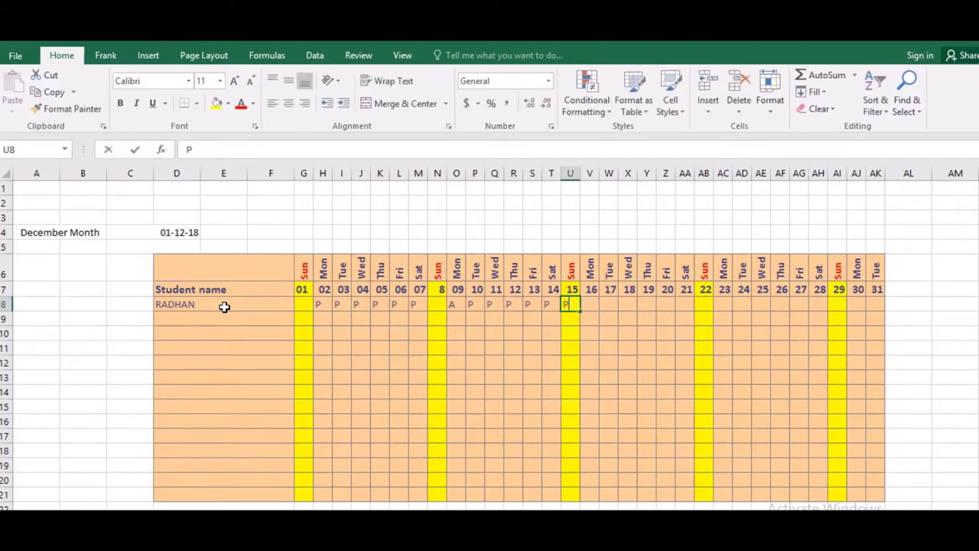
key(BackSpace)
key(Tab)
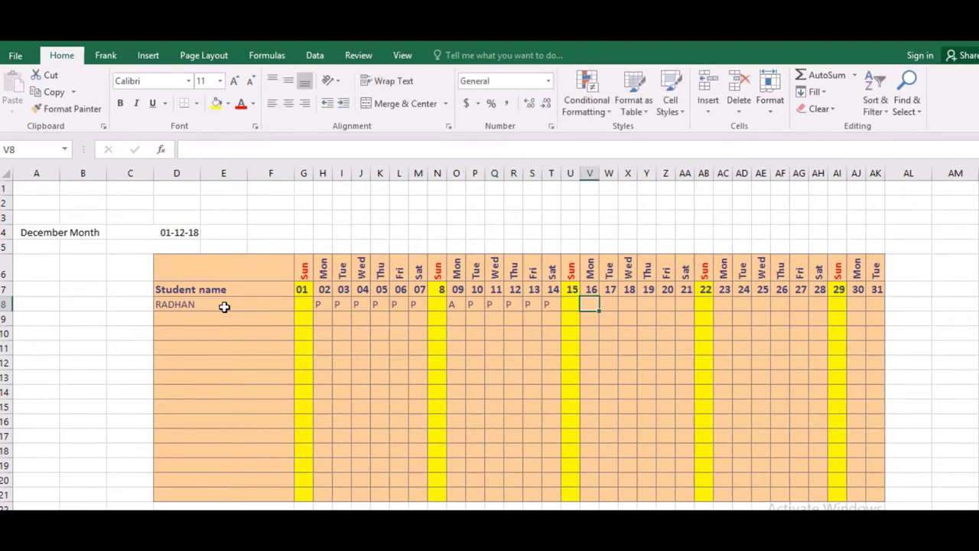
text(P	P	P	P	P	)
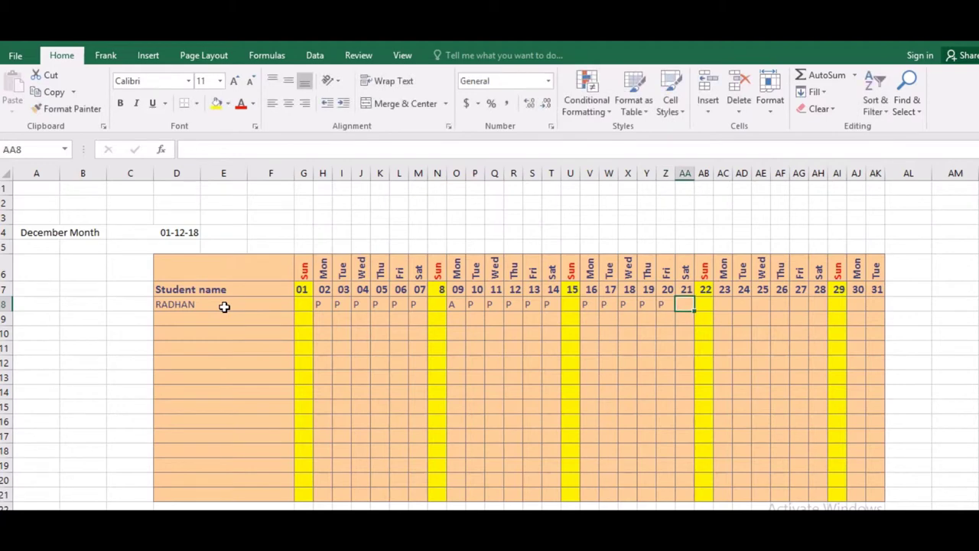
text(P)
key(Tab)
key(Tab)
text(P	)
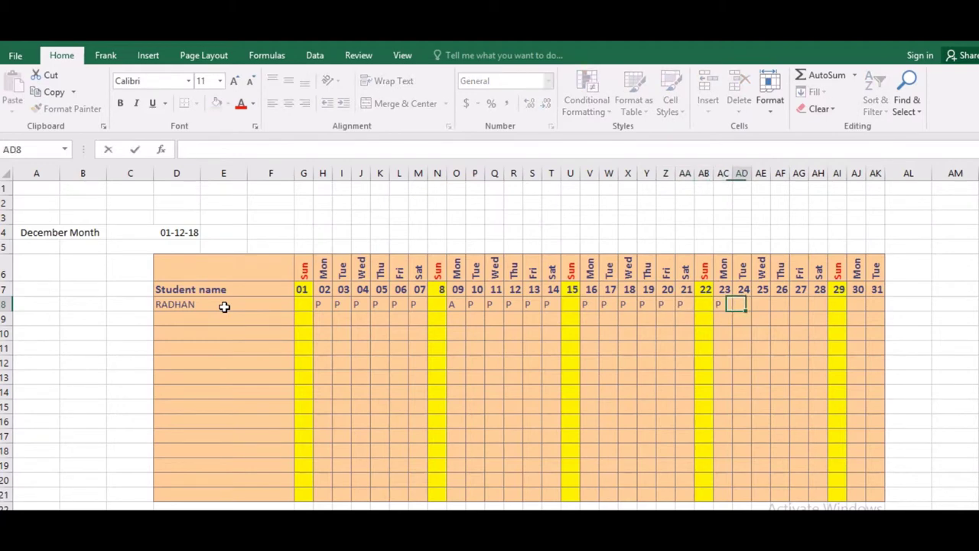
text(P	P	P	P	)
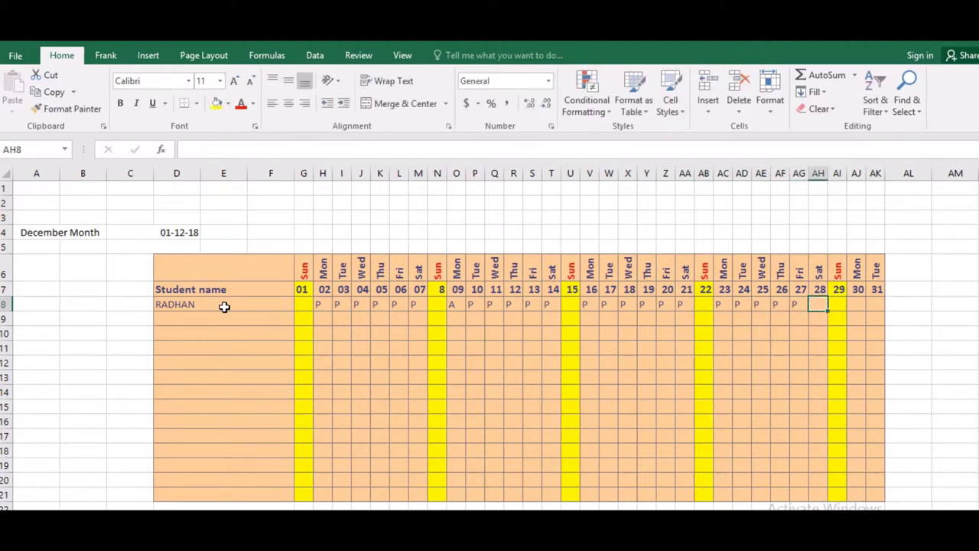
text(A)
key(Tab)
key(Tab)
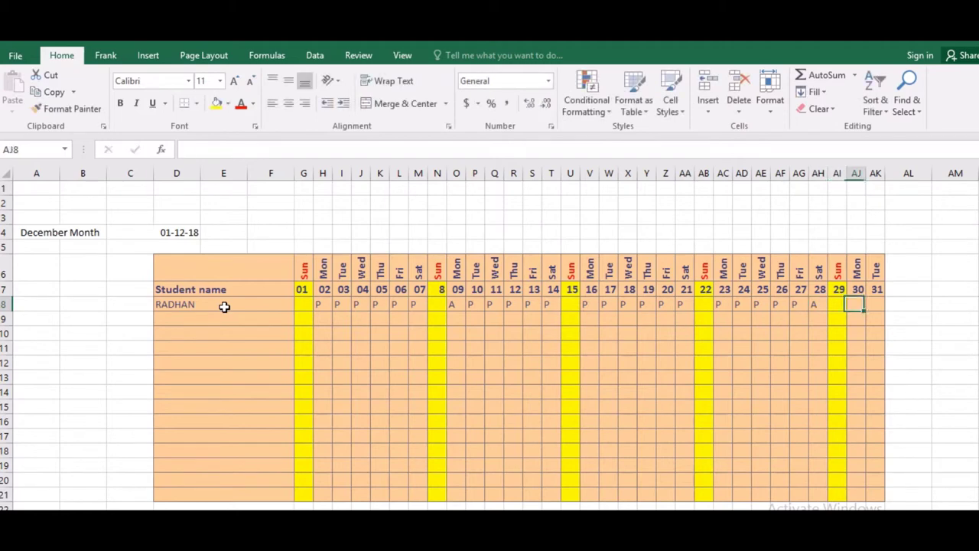
text(A)
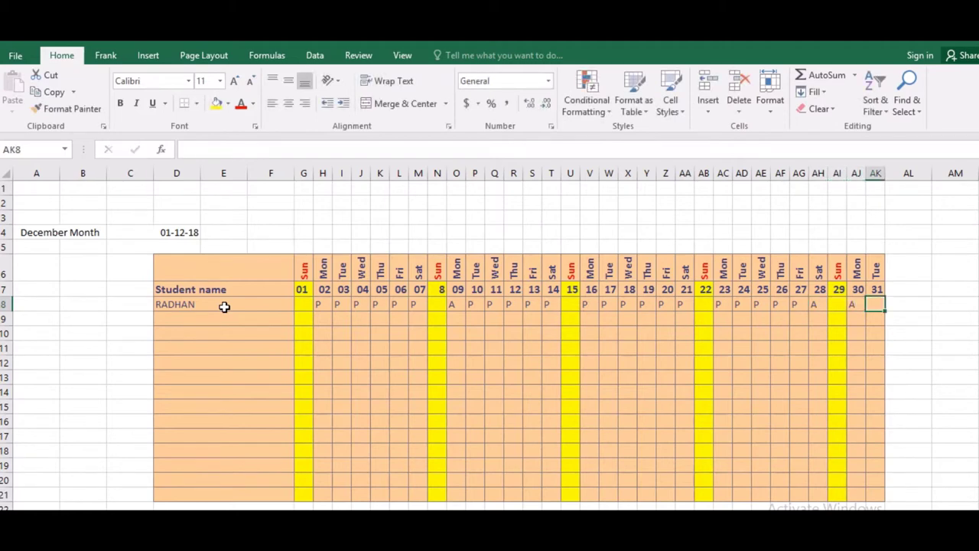
text(A)
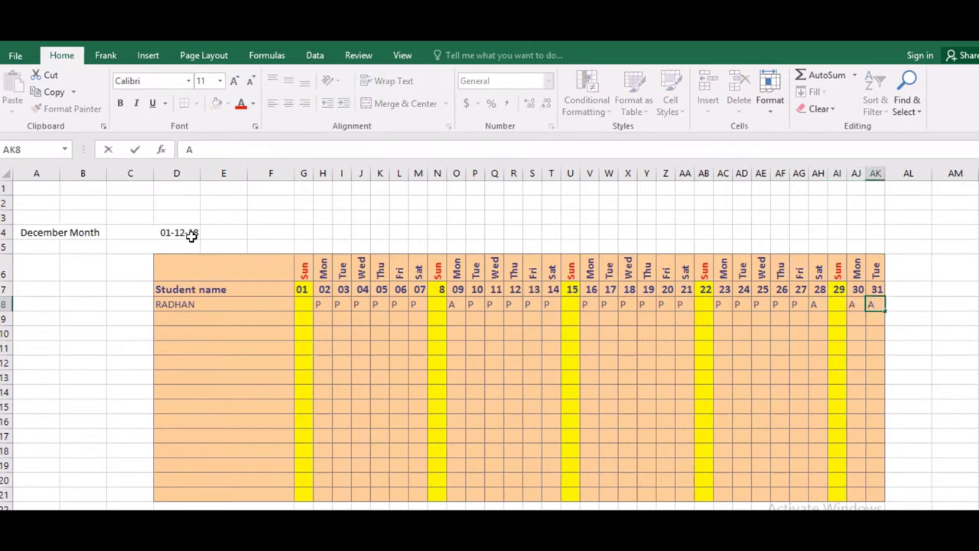
click(192, 237)
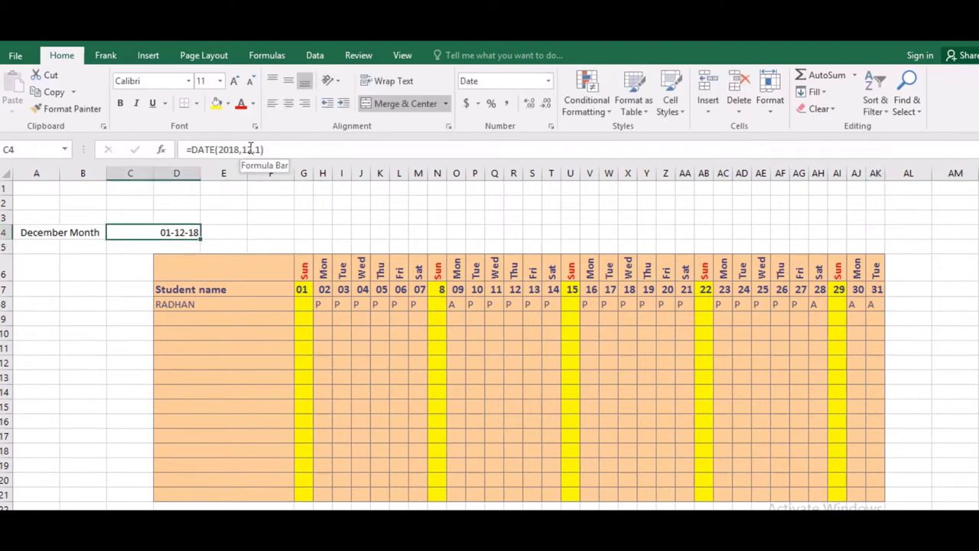
click(249, 149)
text(2)
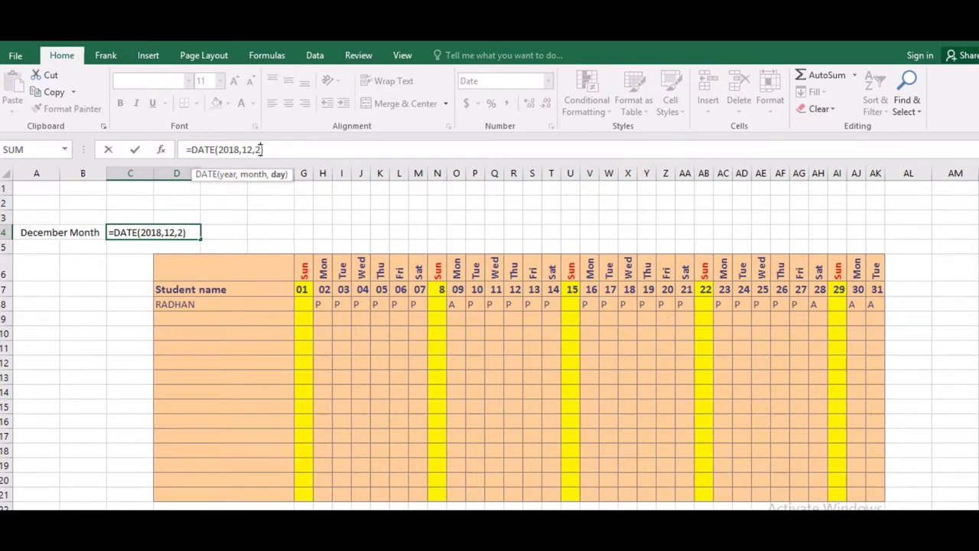
key(ctrl+Return)
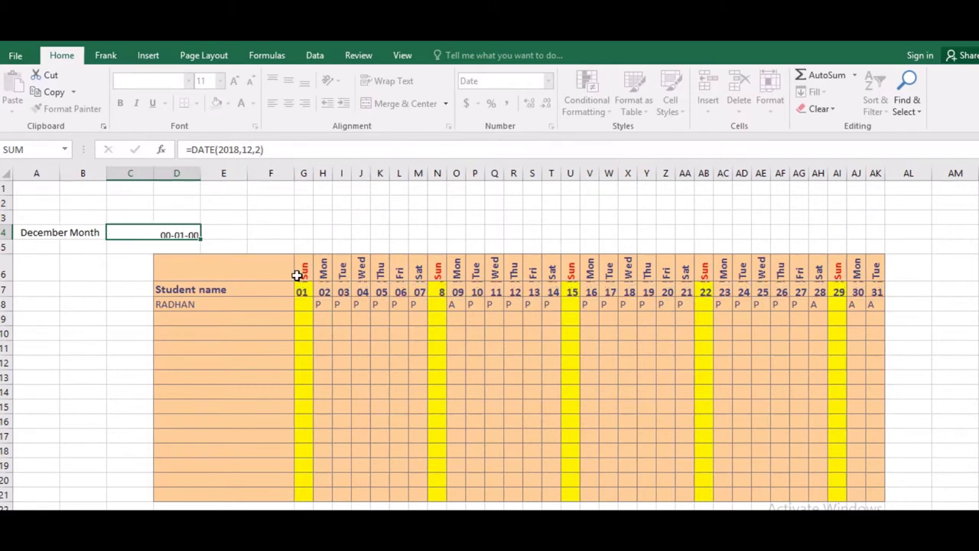
key(Return)
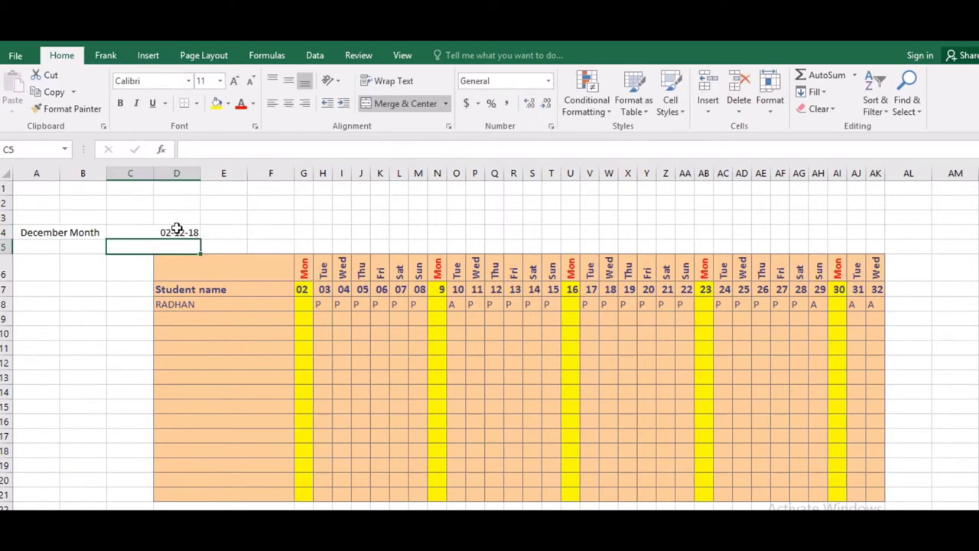
click(177, 229)
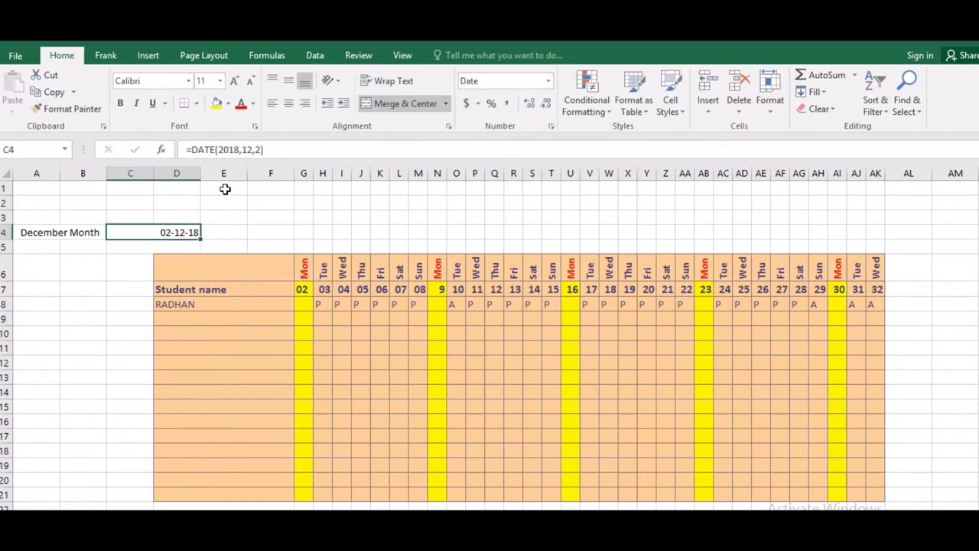
click(260, 149)
key(BackSpace)
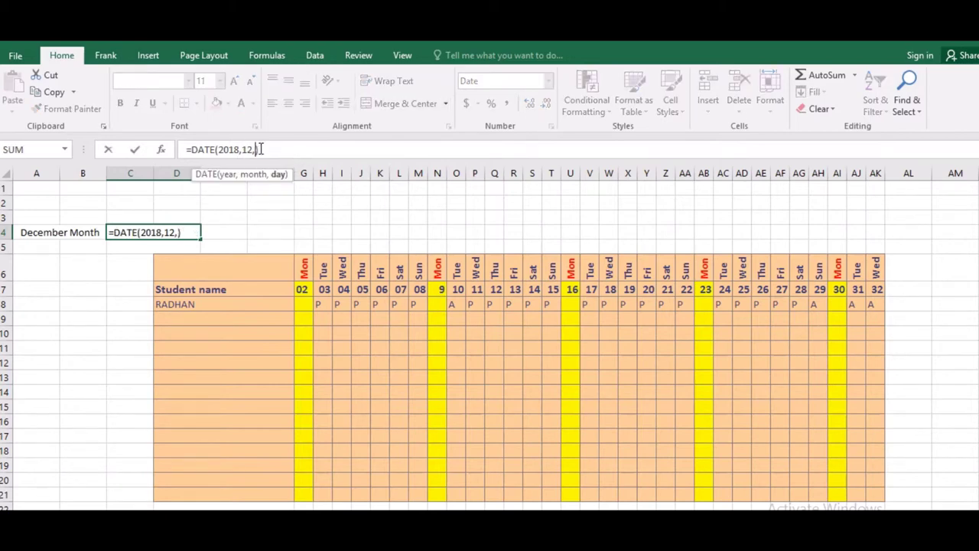
text(1)
key(Return)
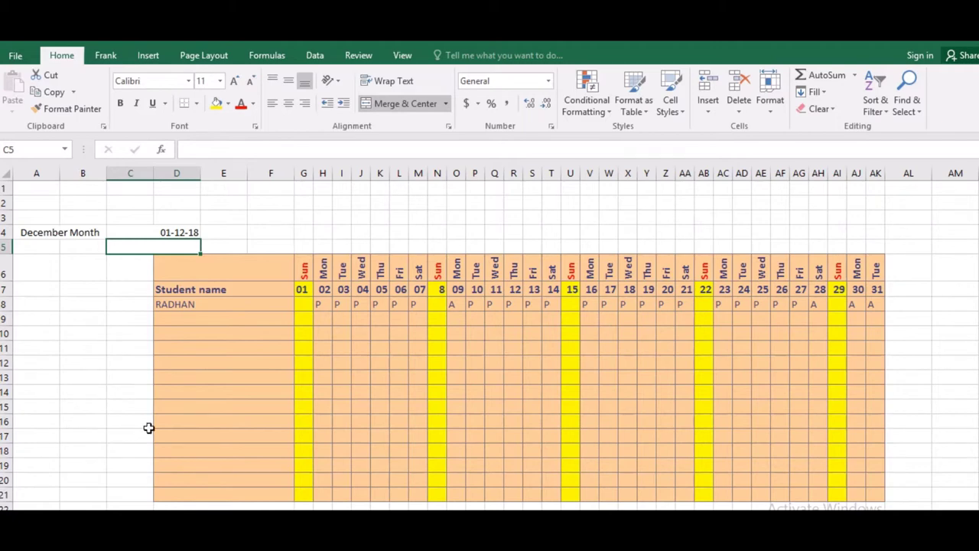
Merge A23:C23 and enter the student's name in it
click(114, 457)
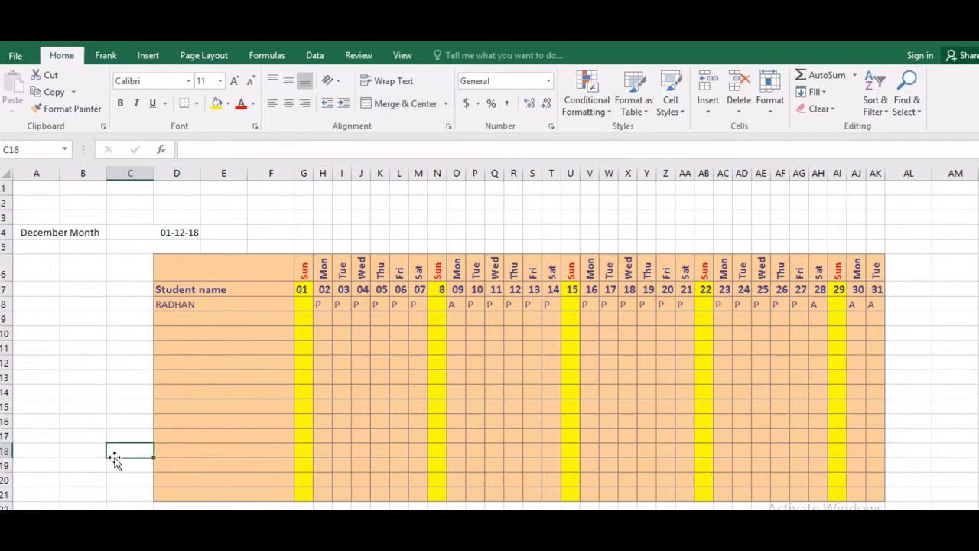
key(Down)
key(Down)
key(Down)
key(Down)
key(Down)
key(Down)
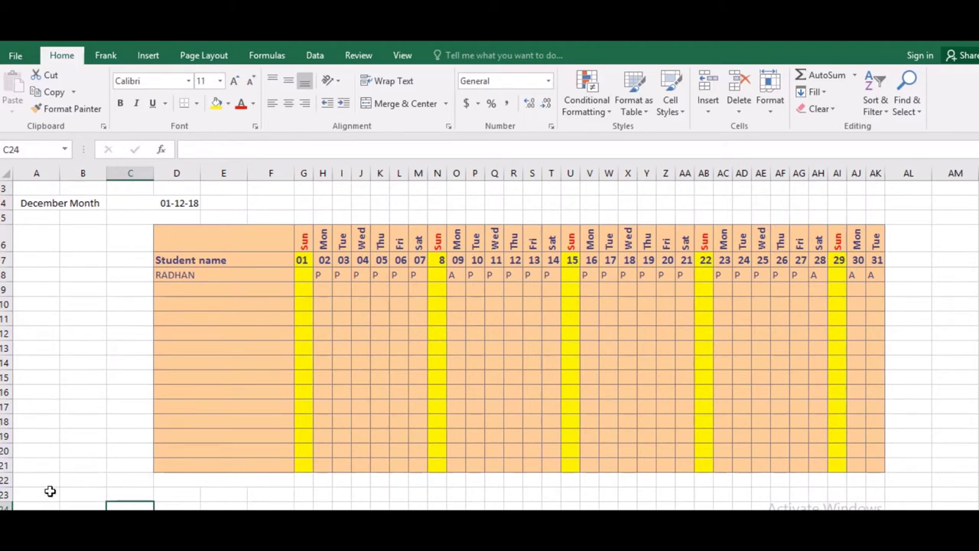
drag(44, 490, 115, 492)
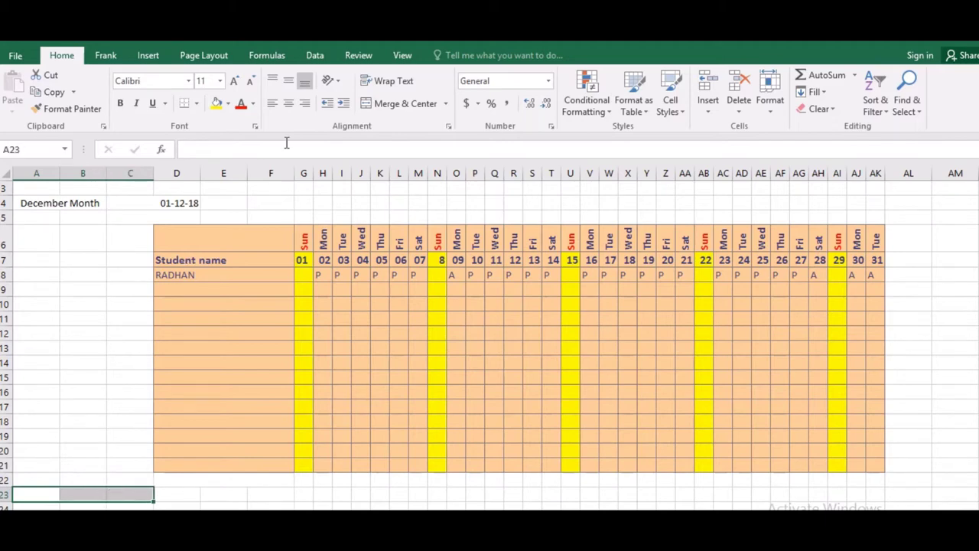
click(405, 104)
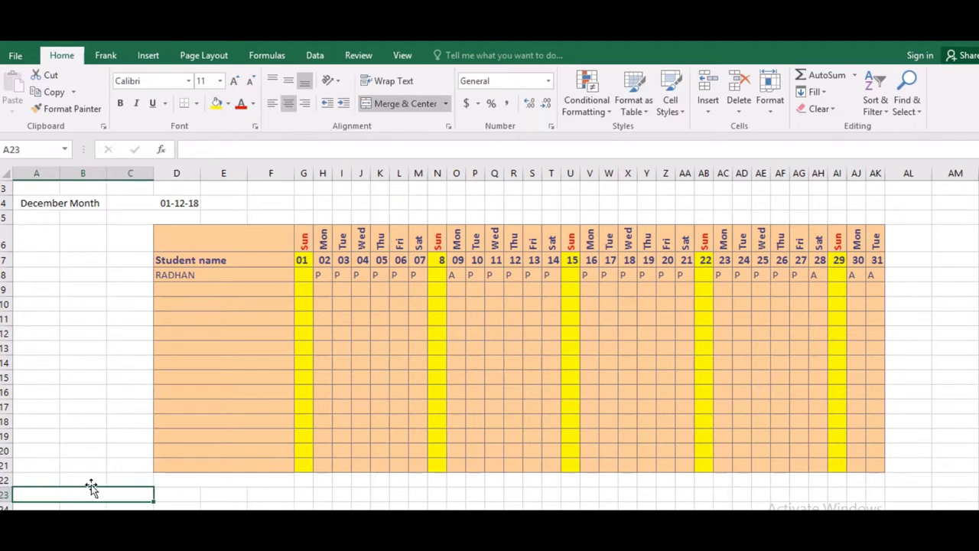
text(rA)
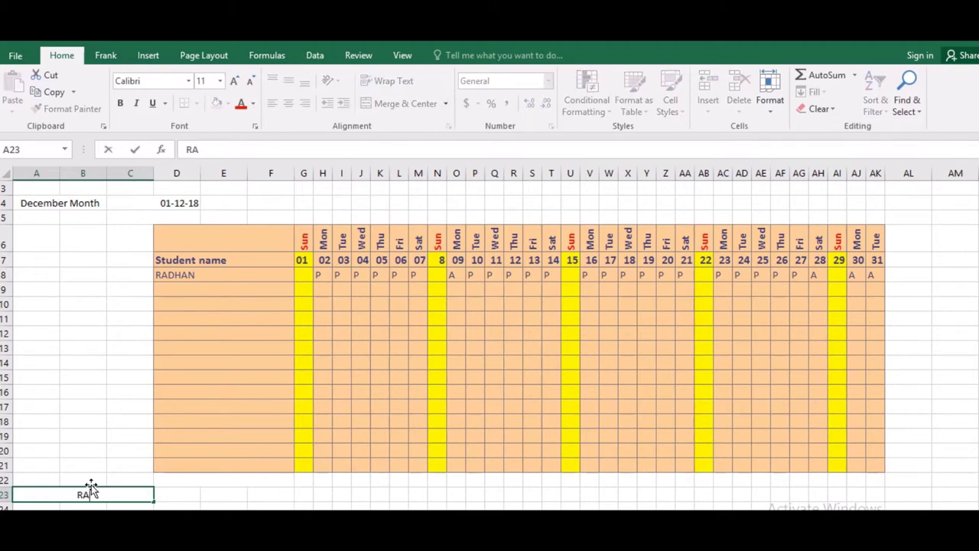
text(DHAN)
key(Tab)
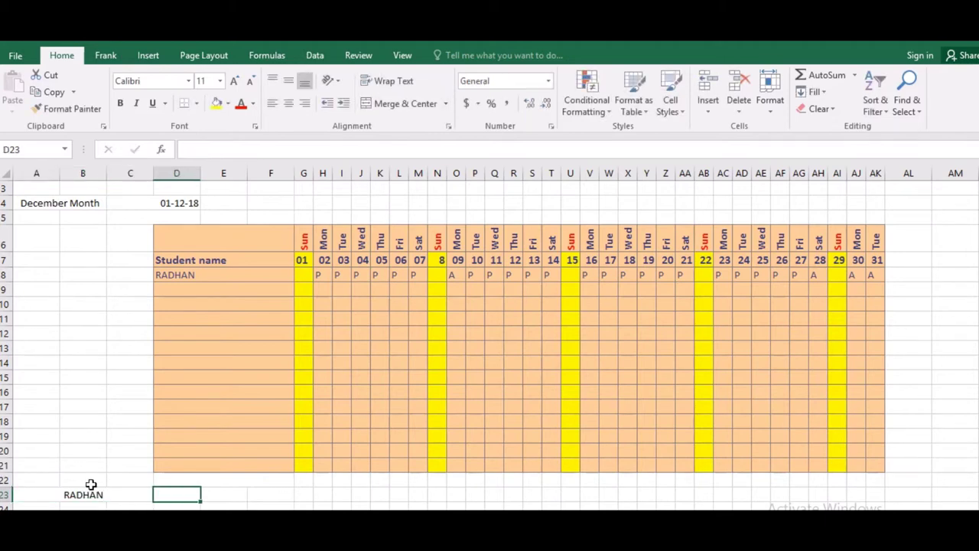
In D23 enter =COUNTIF(G8:AK8,"P") to count 22 present days
text(=)
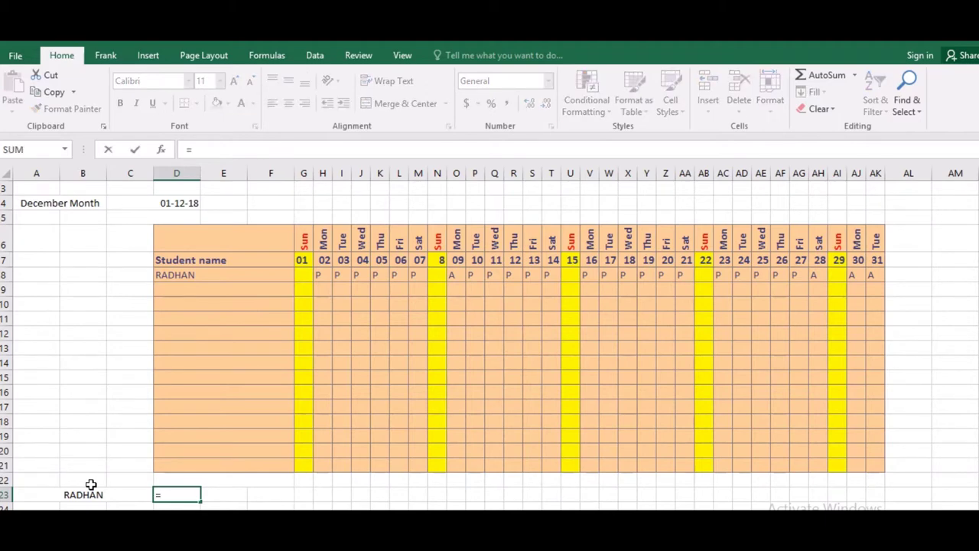
text(COUNTI)
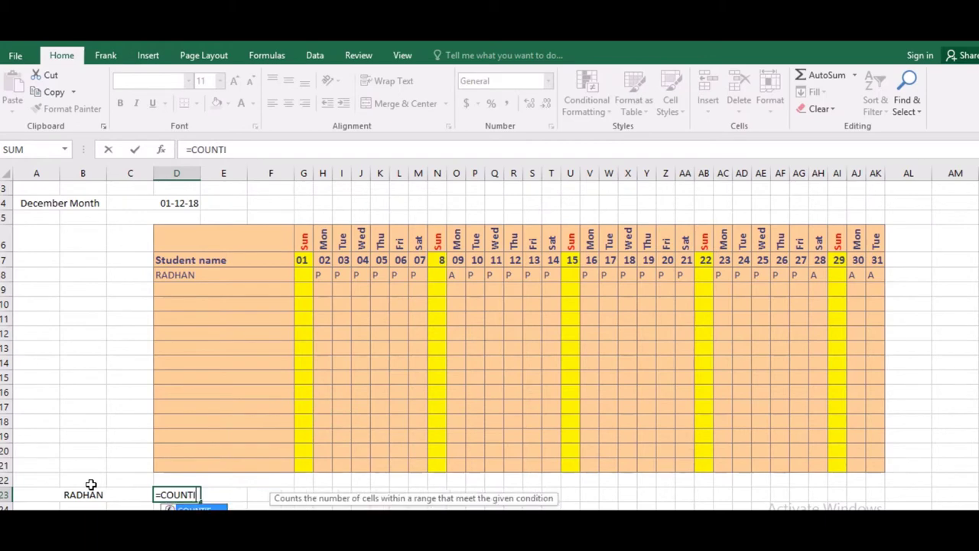
text(F()
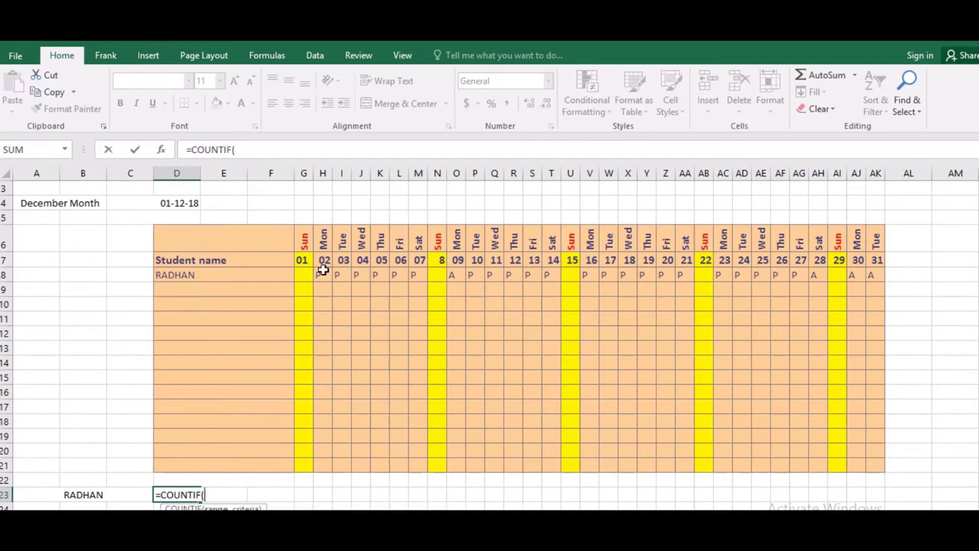
mouse_move(303, 275)
mouse_down()
mouse_move(554, 264)
mouse_move(877, 273)
mouse_up()
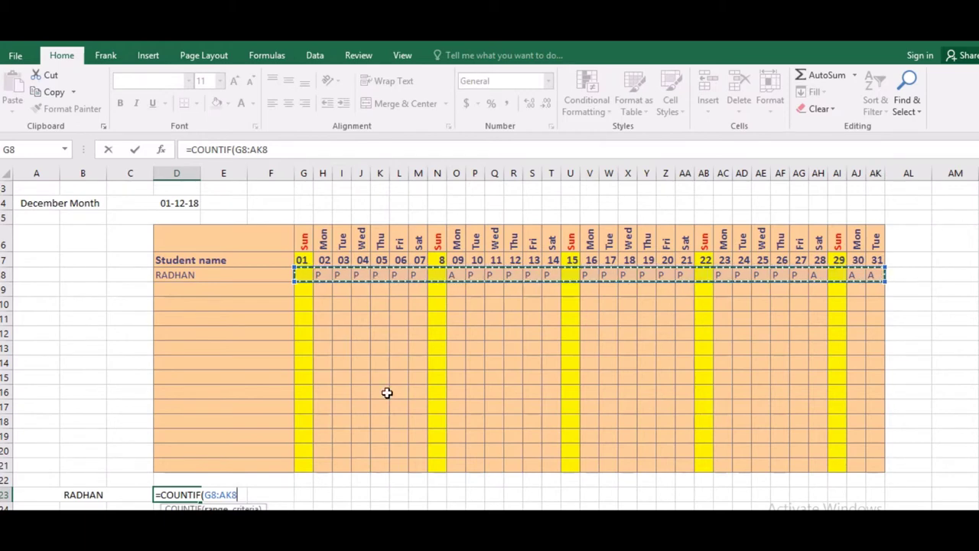
text(,"P)
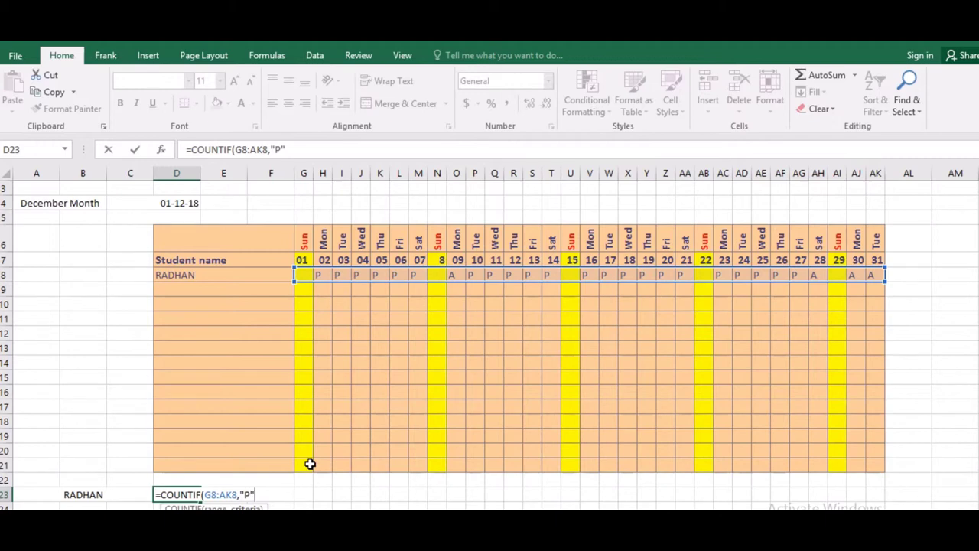
key(Return)
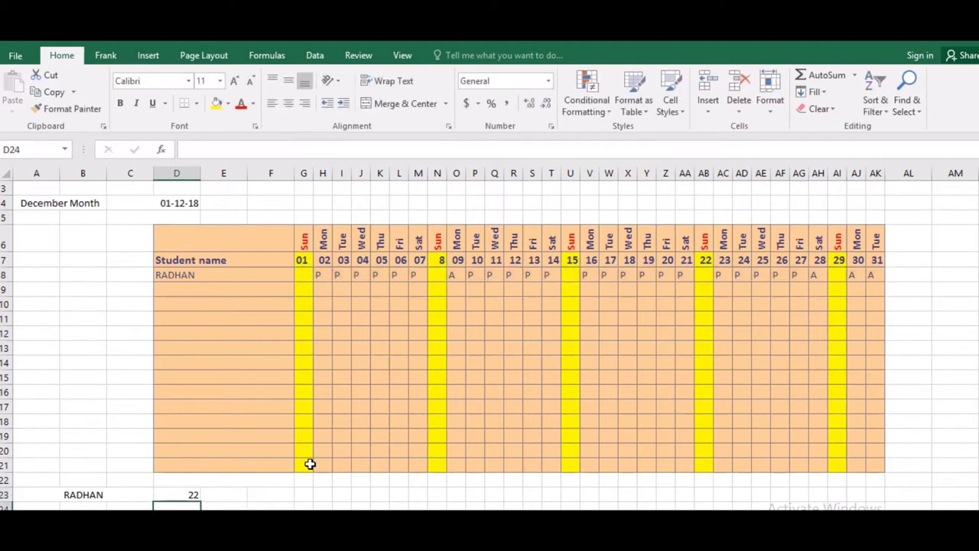
click(235, 494)
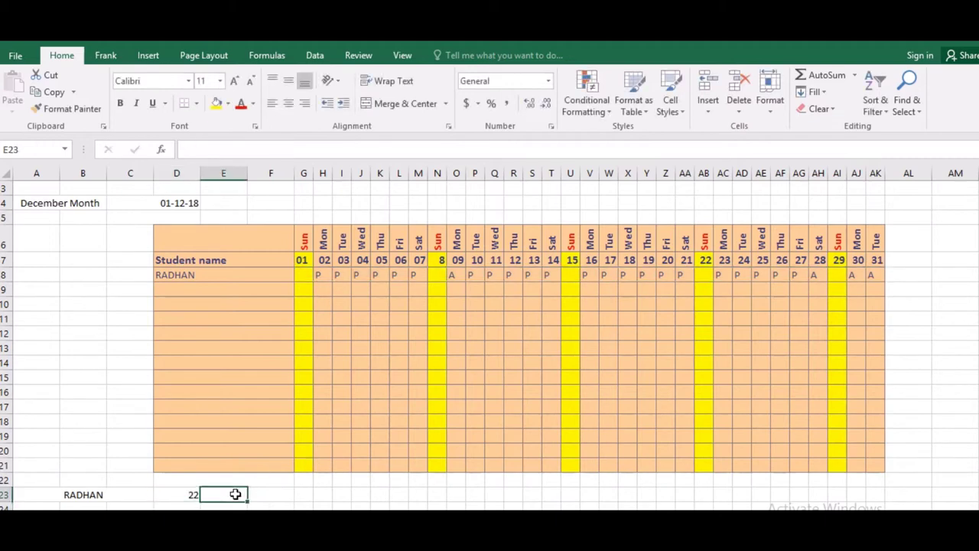
key(Return)
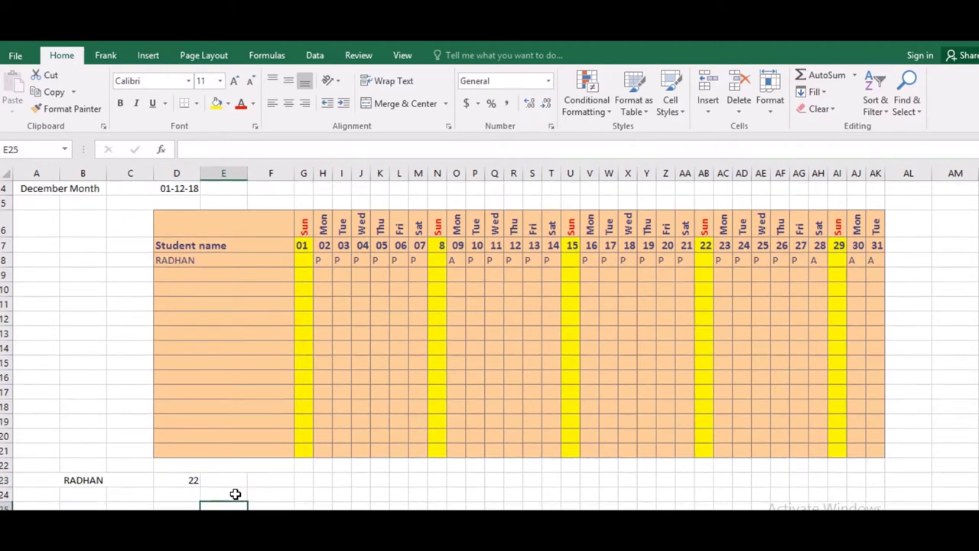
key(Up)
key(Left)
text(=)
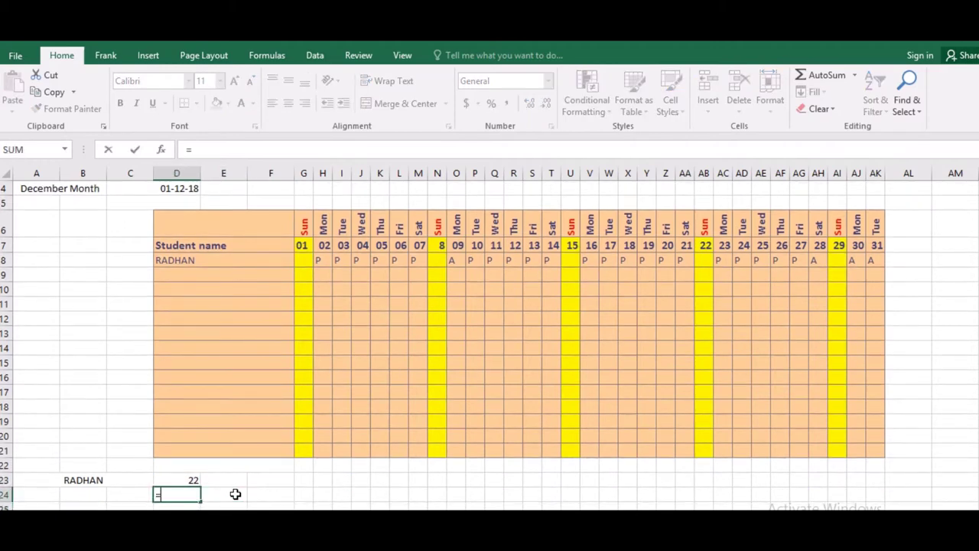
text(COUNTIF)
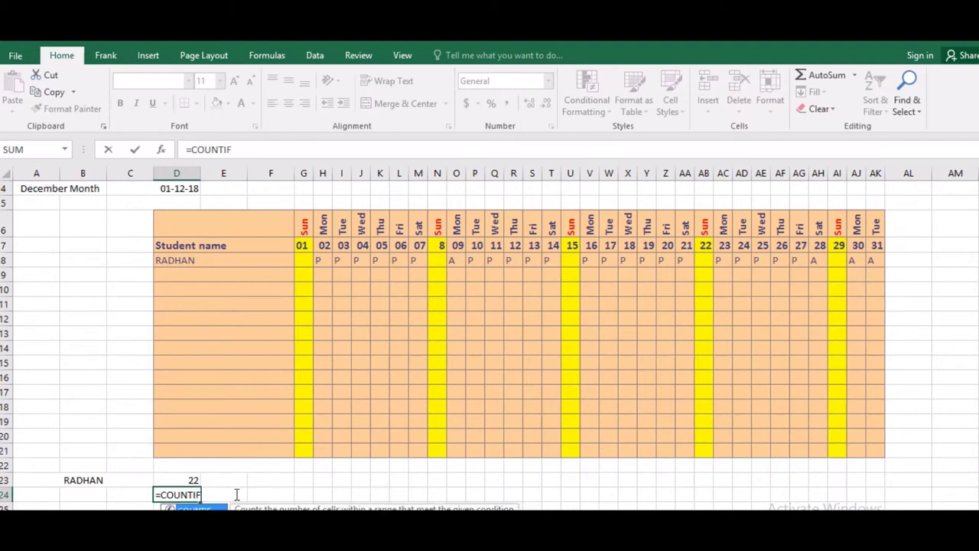
text(()
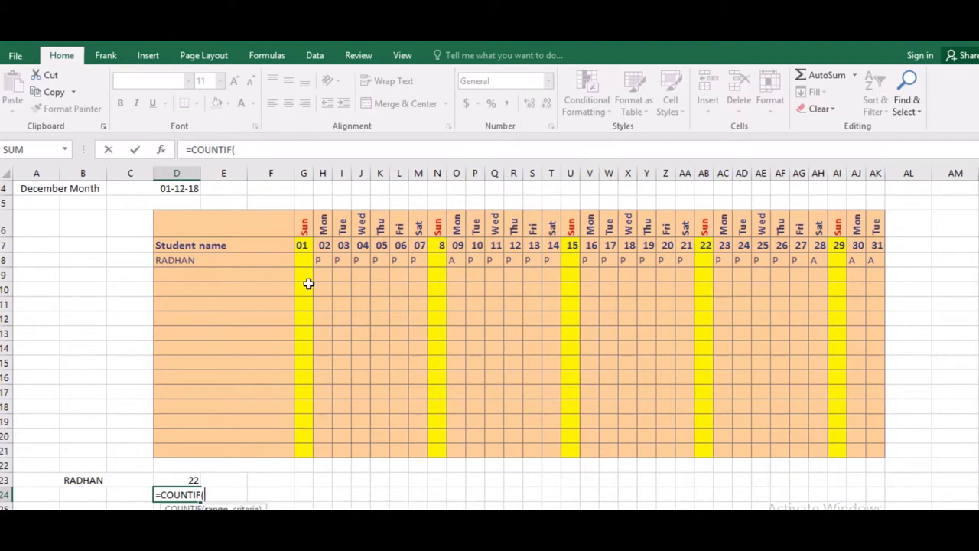
drag(306, 261, 876, 260)
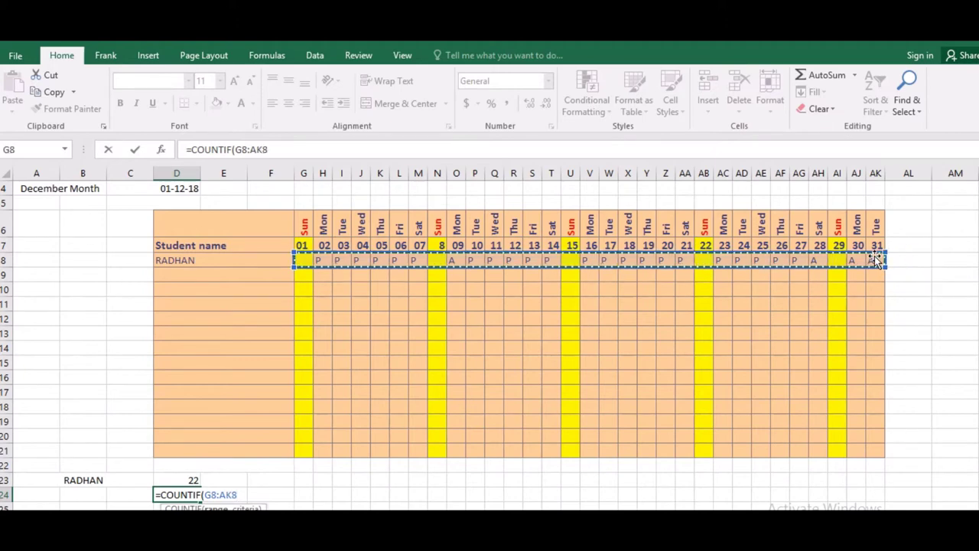
text(,")
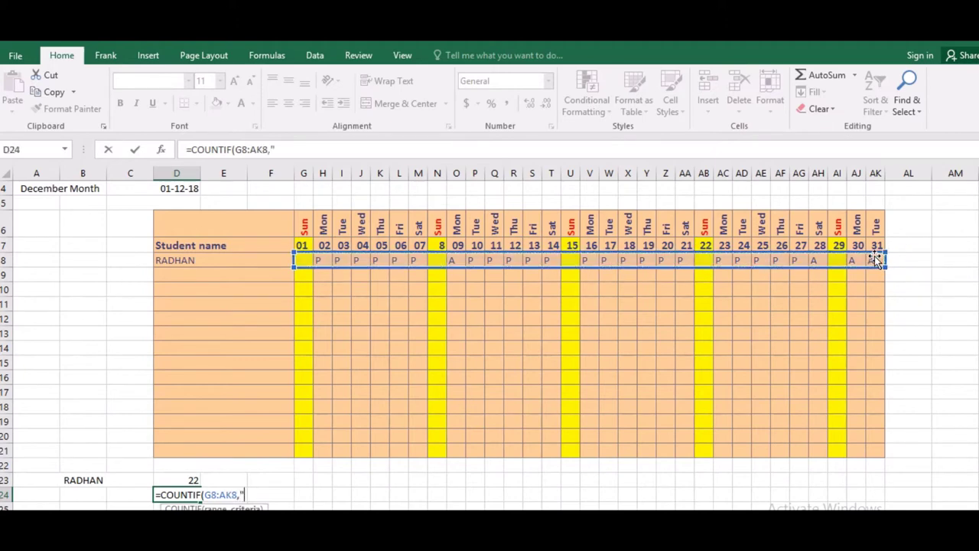
text(A)
key(Return)
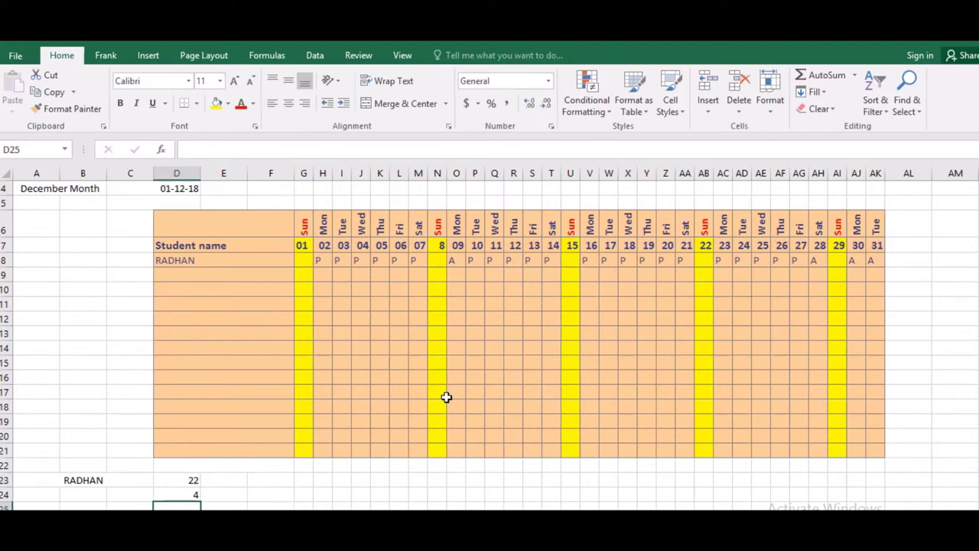
click(247, 468)
Give the December Month label in A4 the Neutral cell style
click(363, 318)
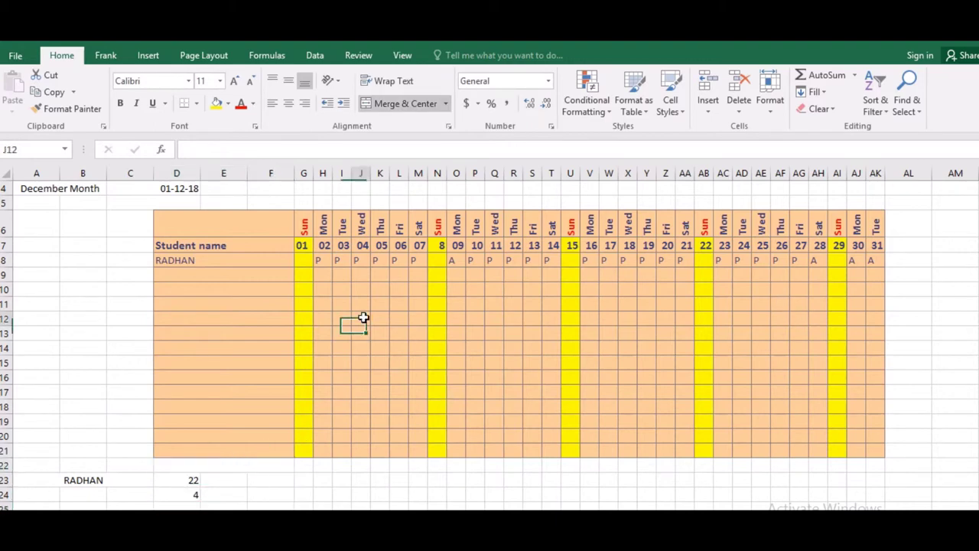
key(Up)
key(Up)
key(Up)
key(Up)
key(Up)
key(Up)
key(Up)
key(Up)
key(Up)
key(Up)
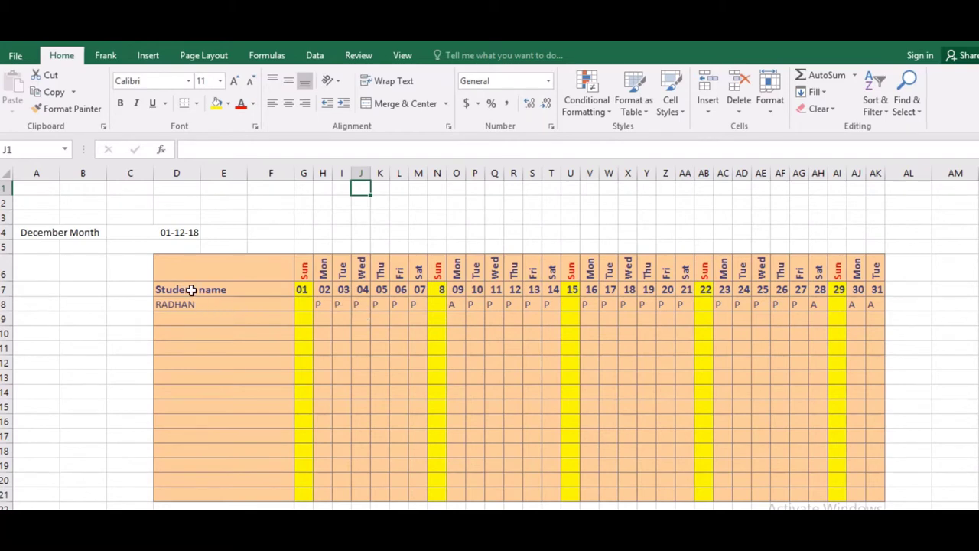
drag(192, 289, 278, 308)
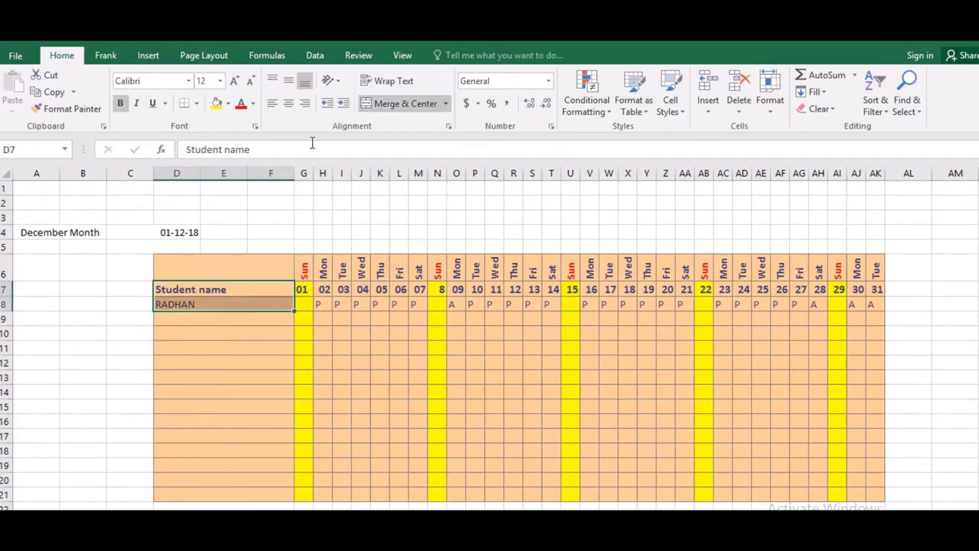
click(235, 348)
key(XF86MonBrightnessDown)
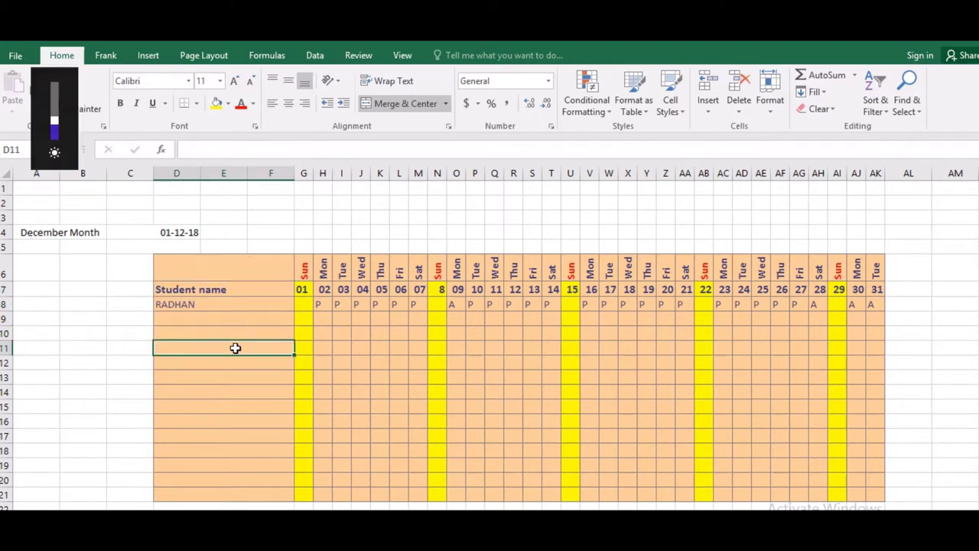
key(XF86MonBrightnessDown)
click(237, 315)
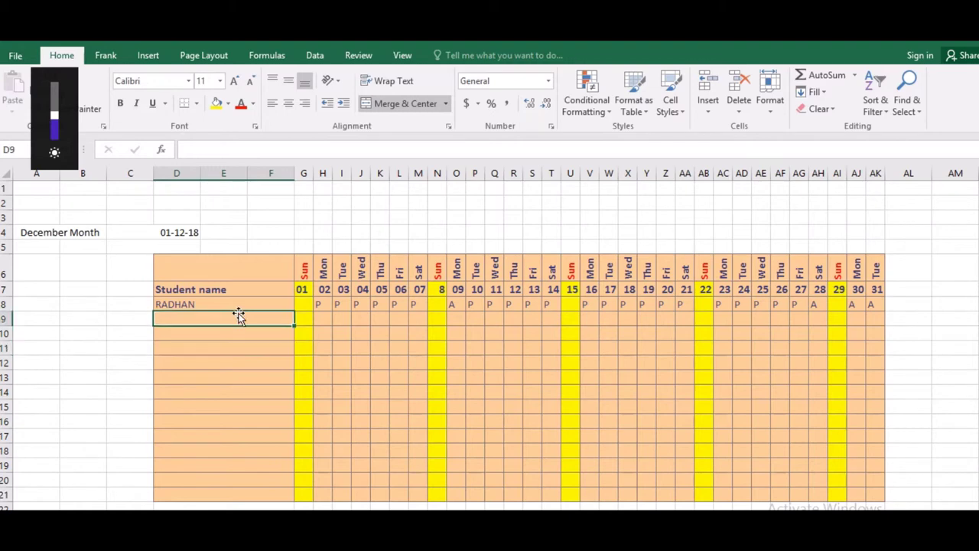
click(97, 233)
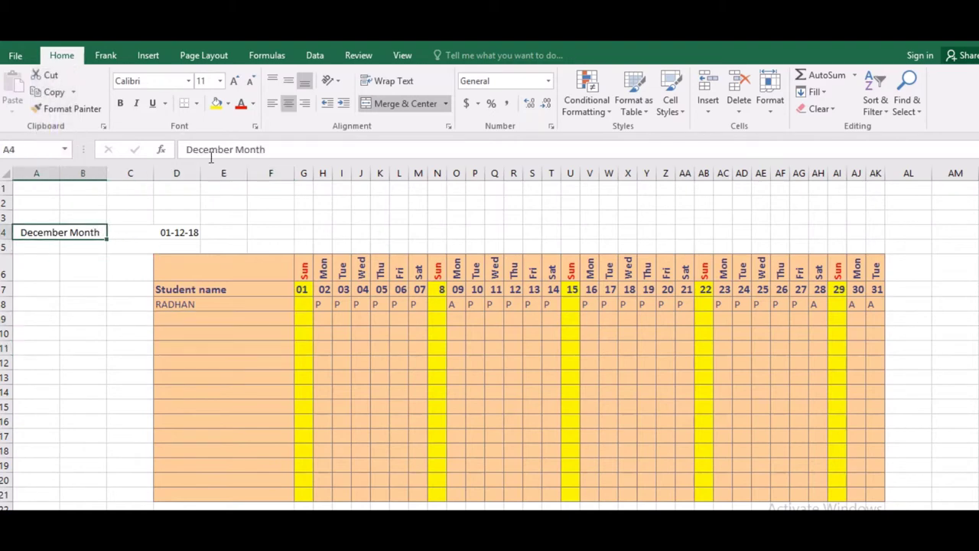
click(669, 107)
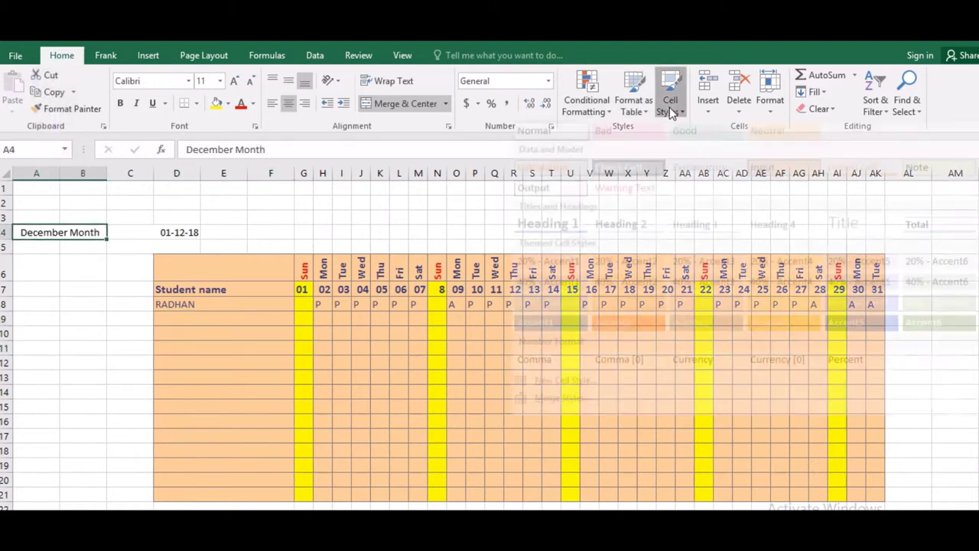
click(762, 145)
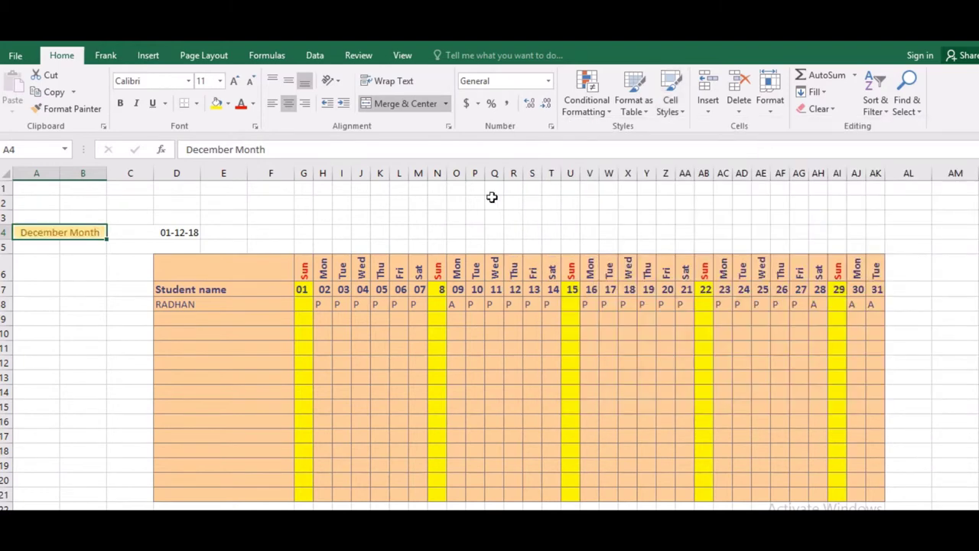
click(222, 218)
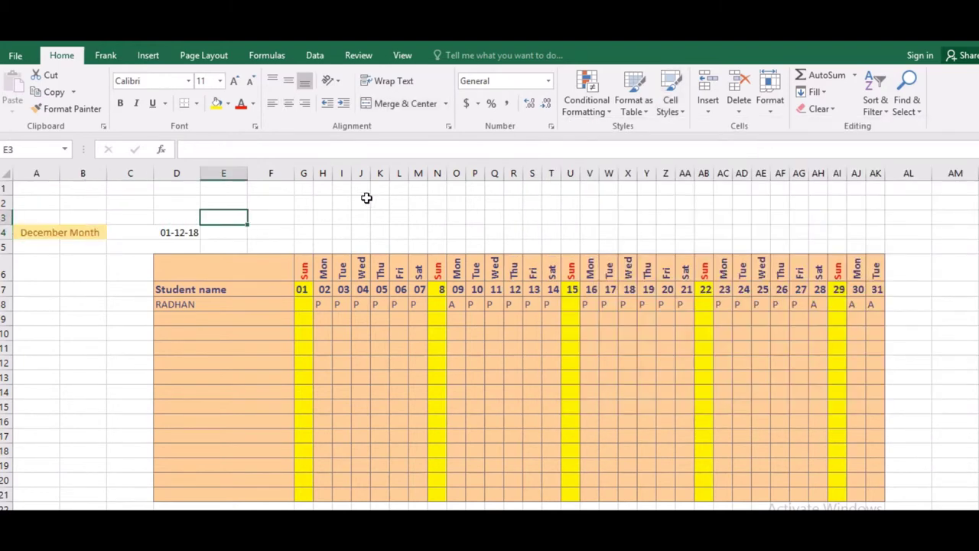
Merge and centre J1:X3, then enter the heading ATTENDENCE REGISTER in the merged cell
drag(359, 188, 626, 226)
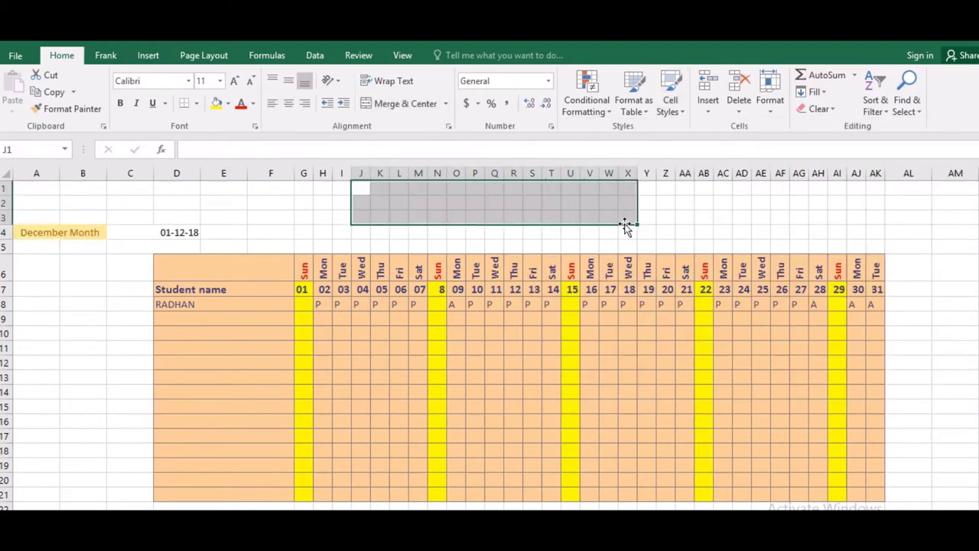
click(408, 104)
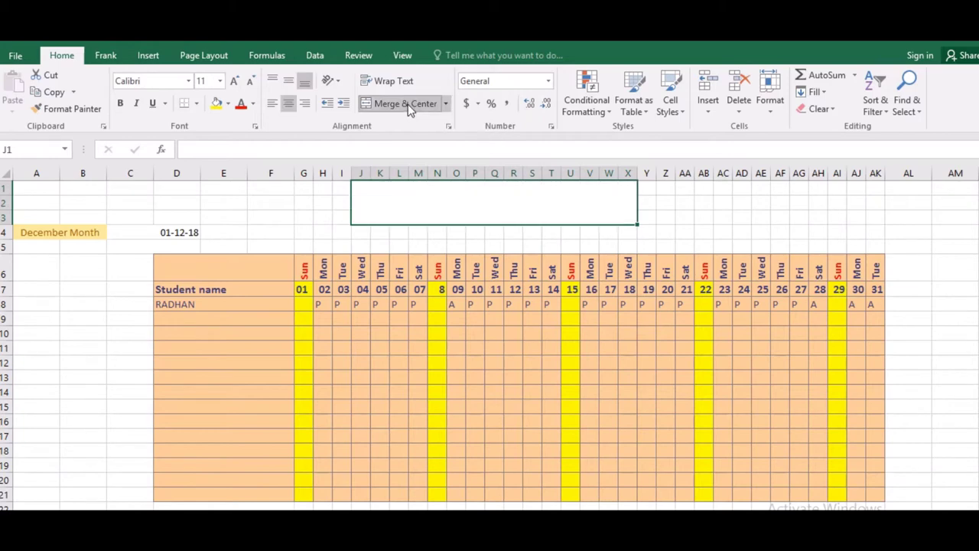
text(attt)
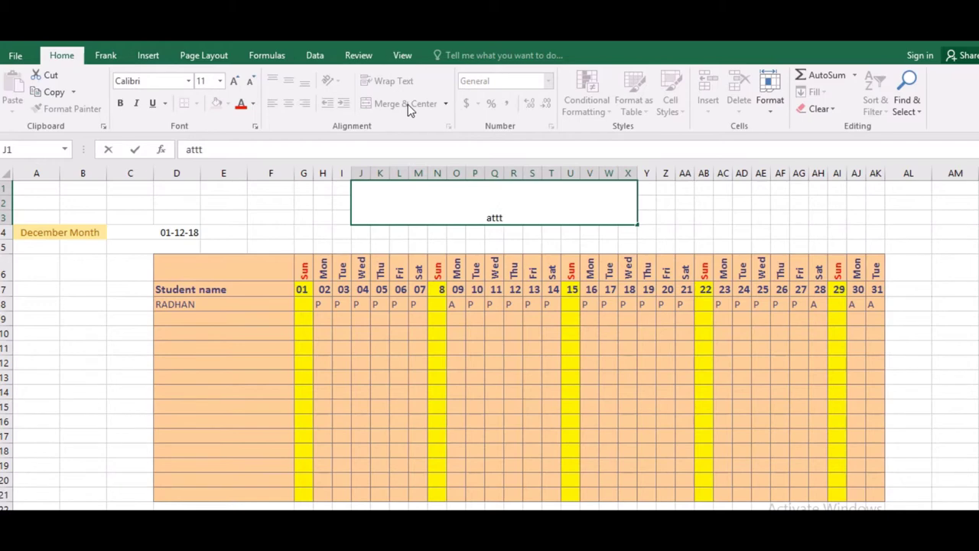
key(BackSpace)
key(BackSpace)
key(BackSpace)
key(BackSpace)
text(A)
text(TTEND)
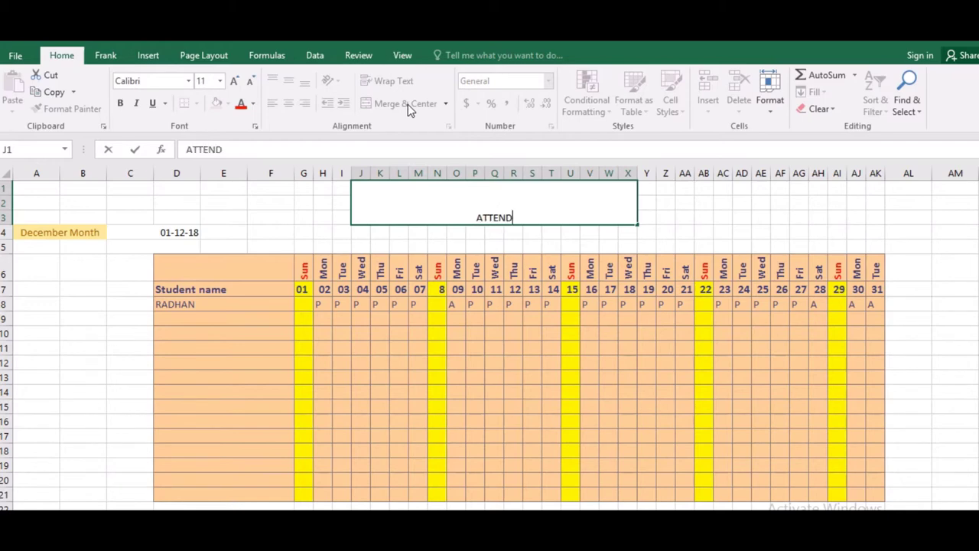
text(ENCE rec)
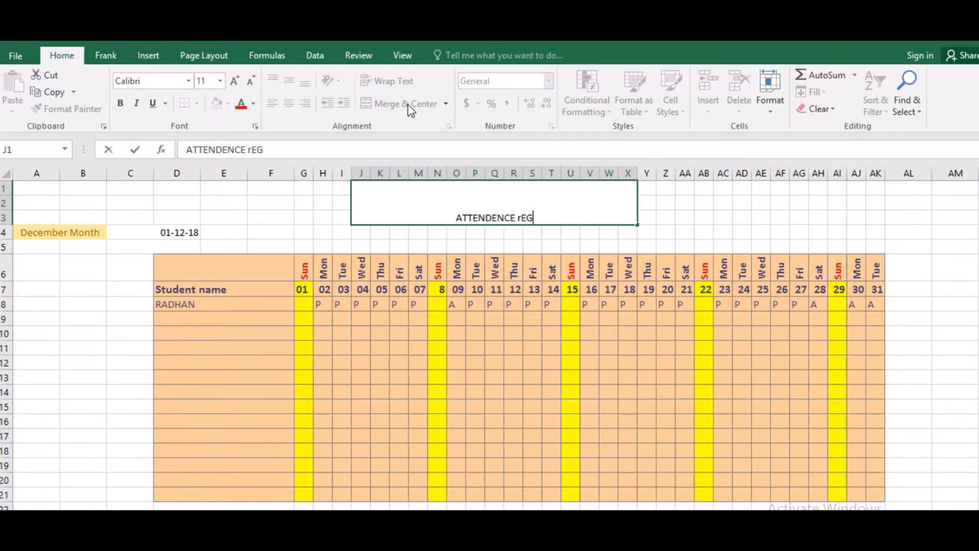
key(BackSpace)
key(BackSpace)
key(BackSpace)
text(REGI)
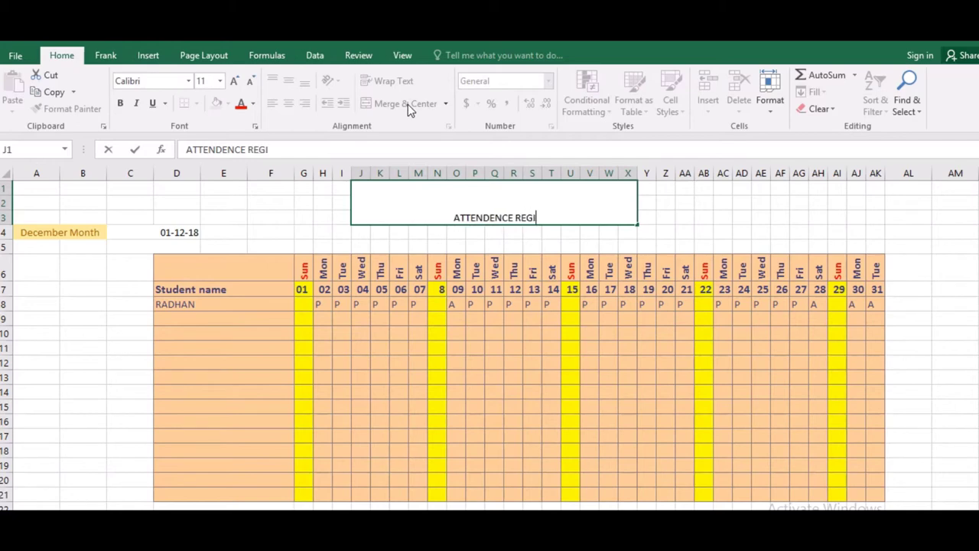
text(STER)
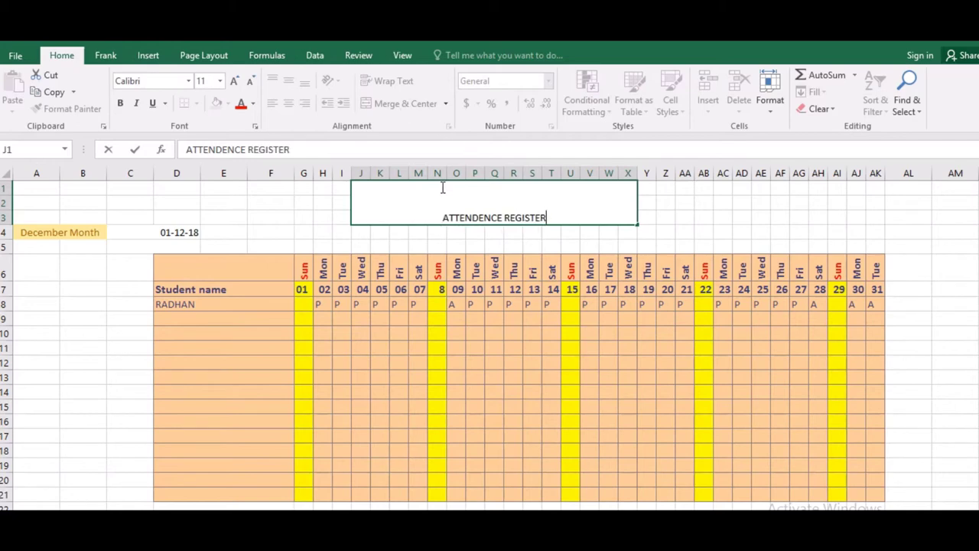
click(426, 244)
click(447, 215)
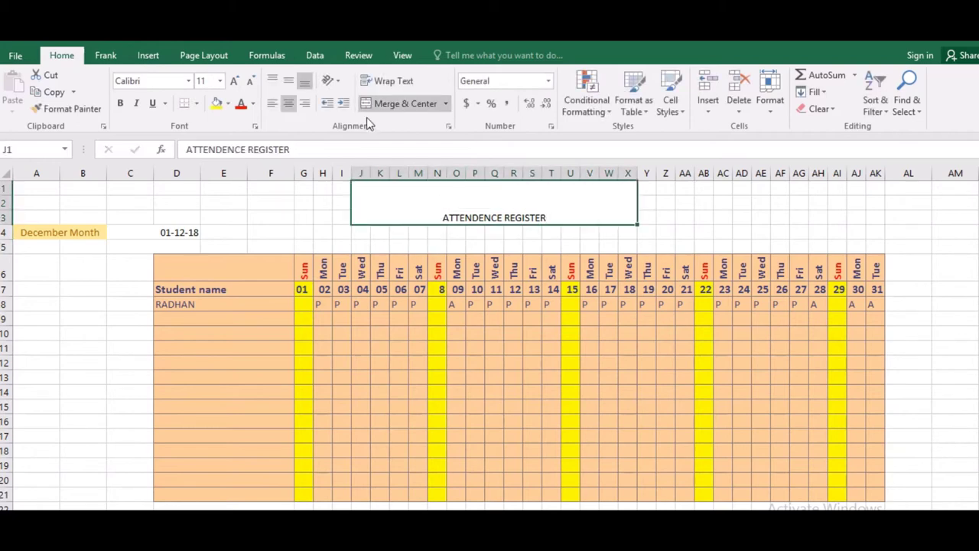
Middle-align the title and set it to 20-point Aharoni
click(287, 85)
click(231, 81)
click(231, 81)
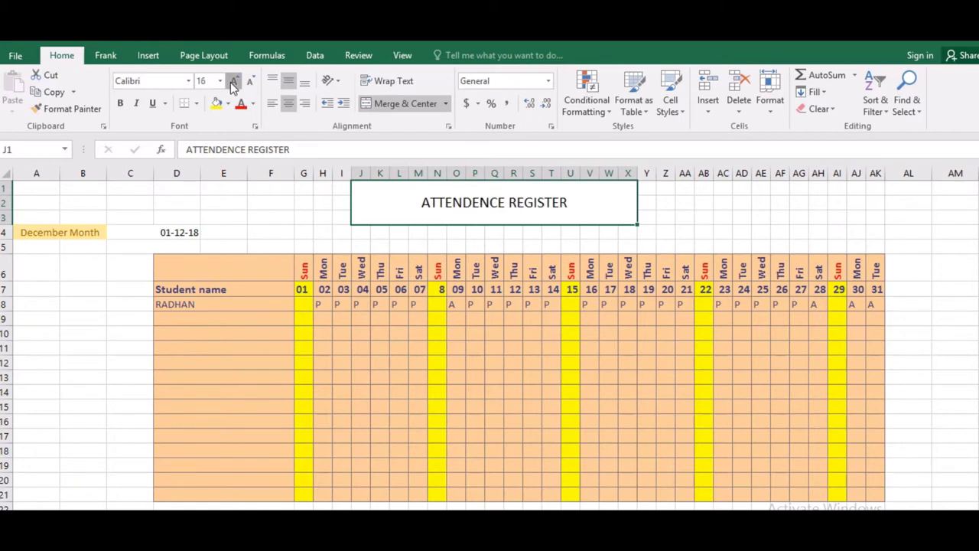
click(231, 81)
click(231, 81)
click(231, 82)
click(188, 82)
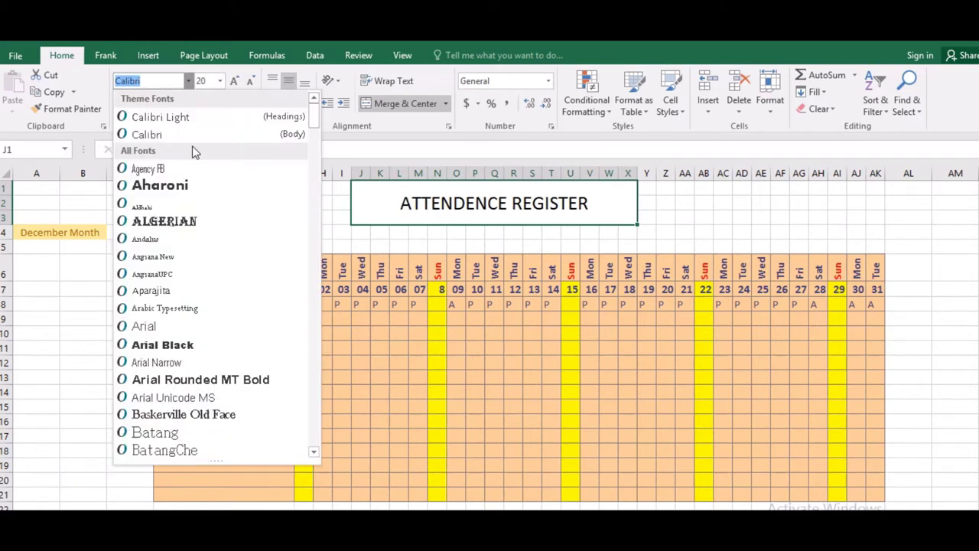
click(191, 190)
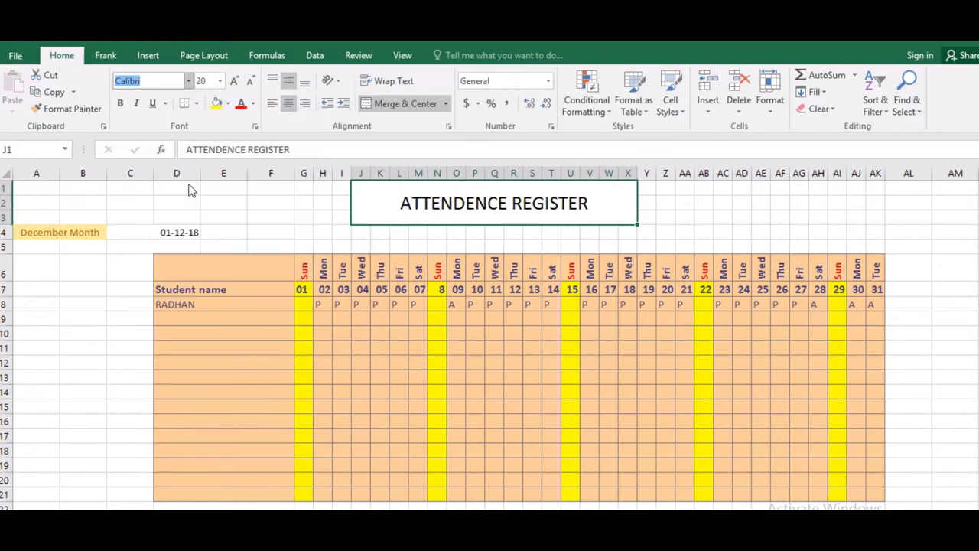
Give the title a thick outside border and a yellow fill
click(196, 103)
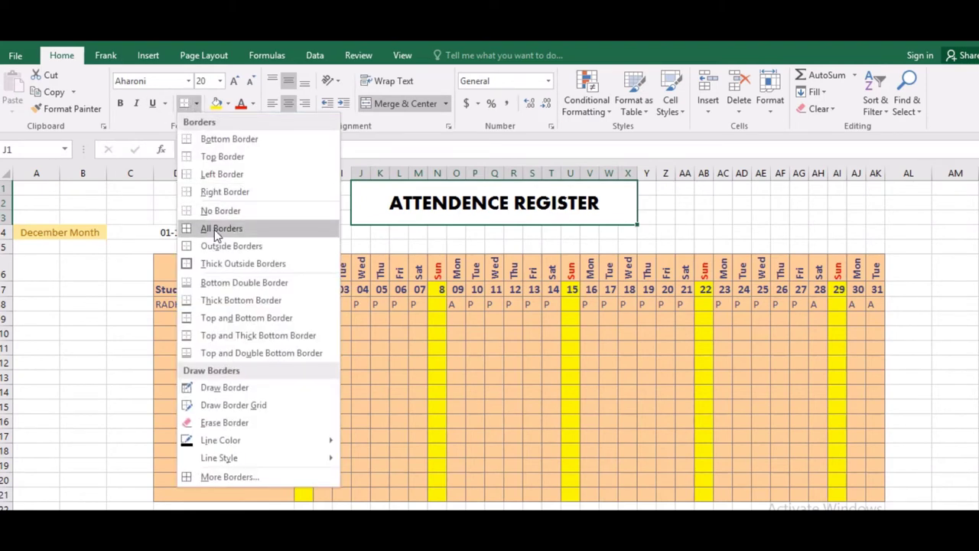
click(224, 263)
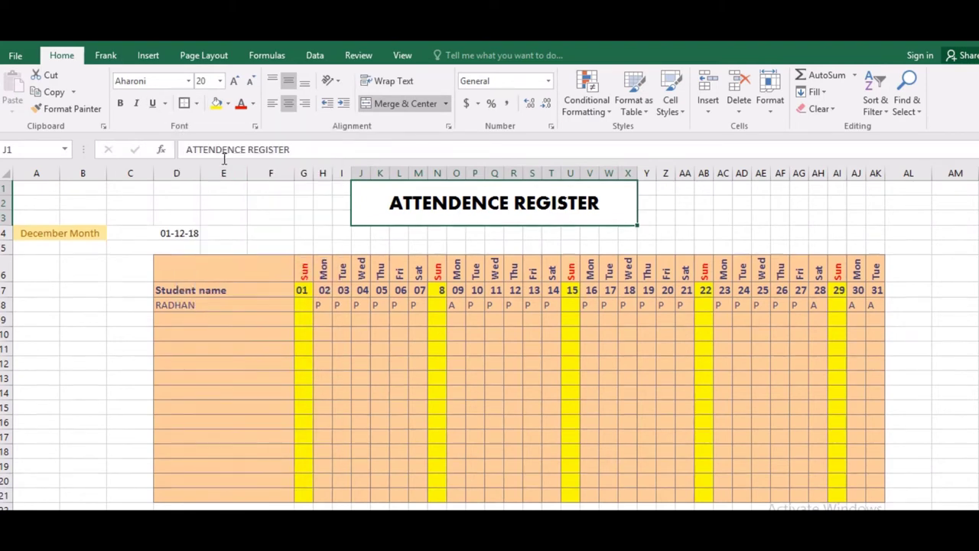
click(216, 103)
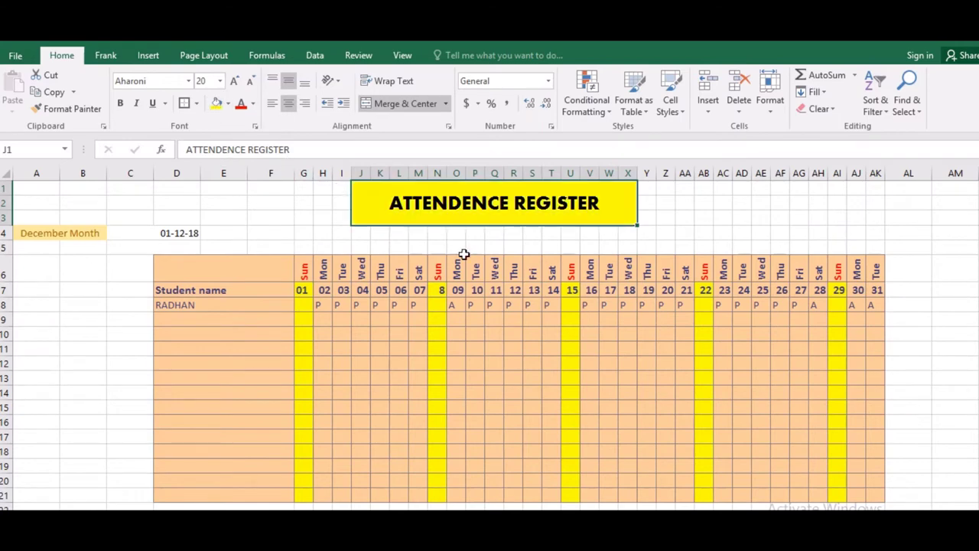
click(458, 249)
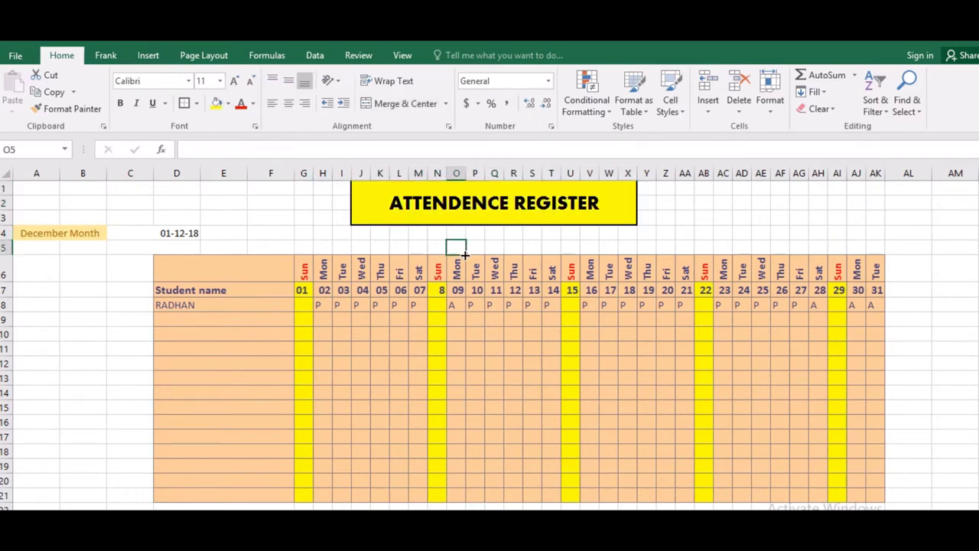
click(355, 301)
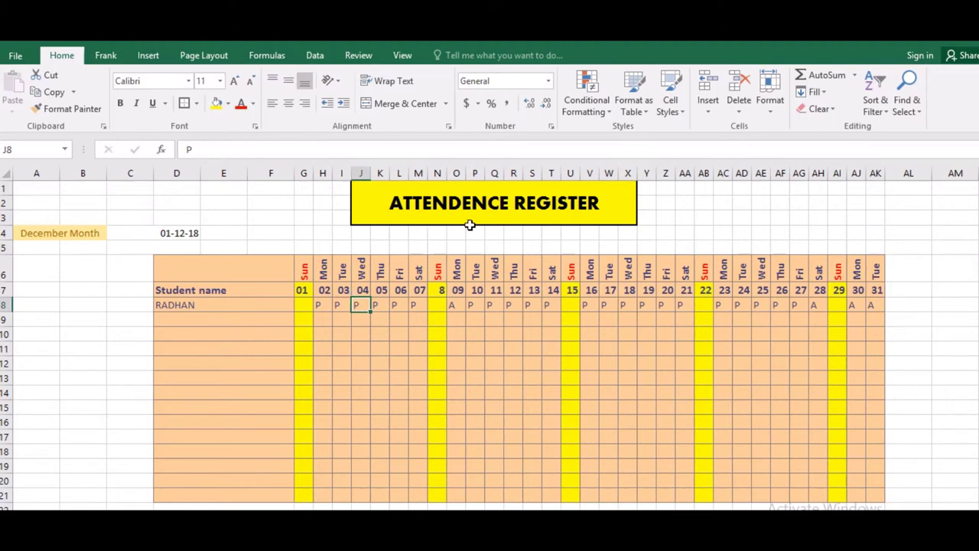
Save the workbook on New Volume (F:) as ATTENDECE.xlsm, an Excel Macro-Enabled Workbook
key(ctrl+s)
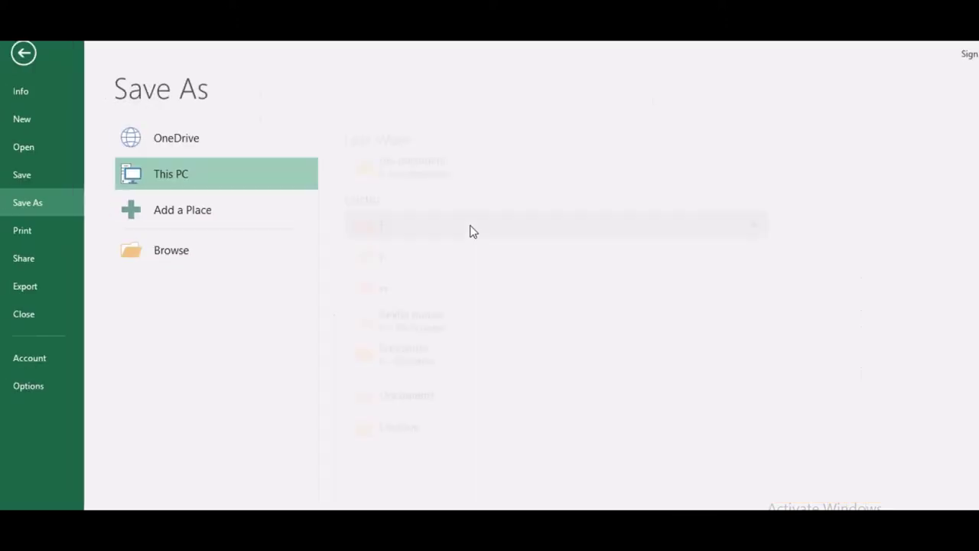
click(272, 189)
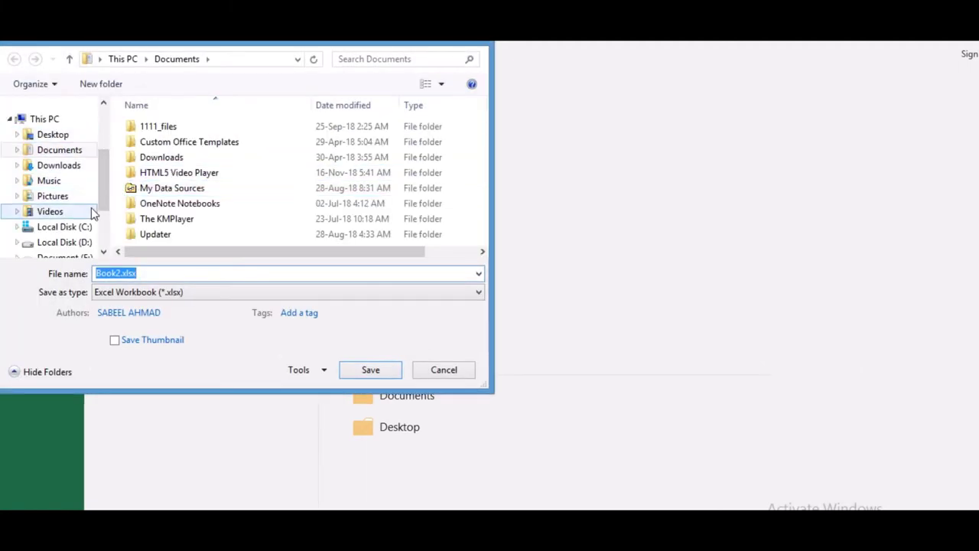
drag(102, 183, 105, 205)
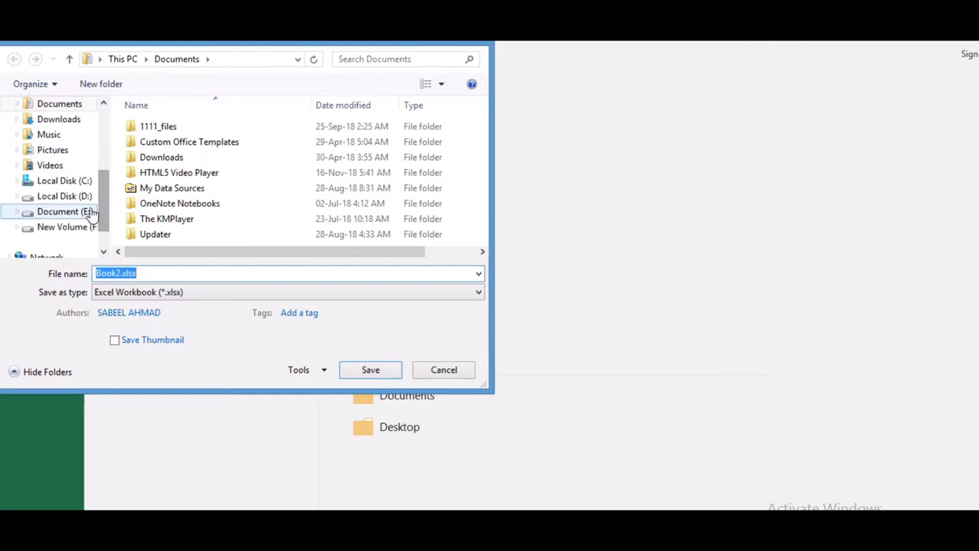
click(88, 227)
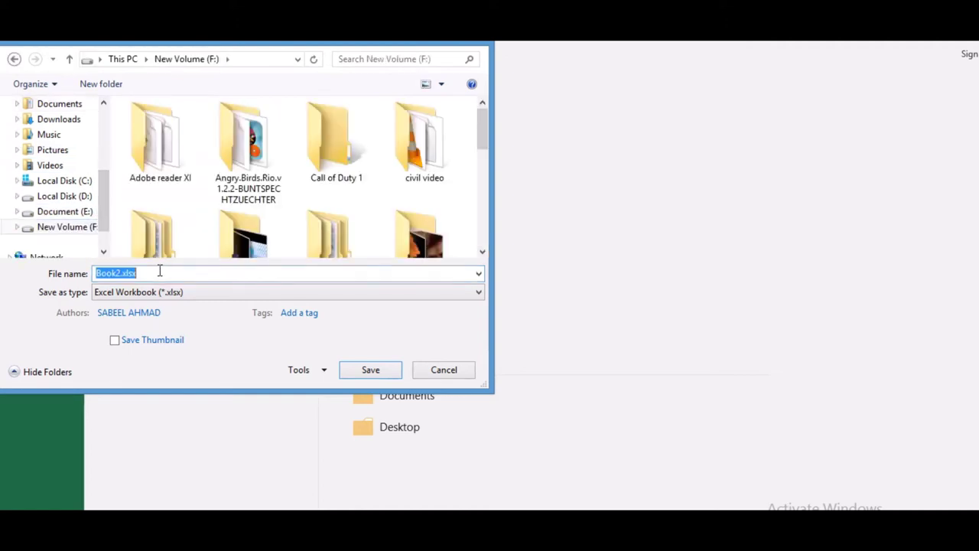
text(ATTENDECE)
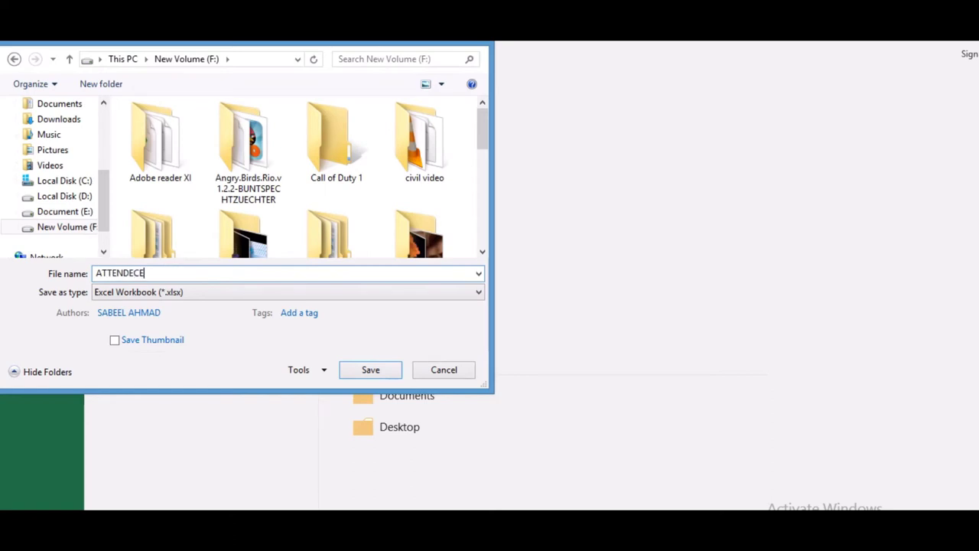
click(126, 294)
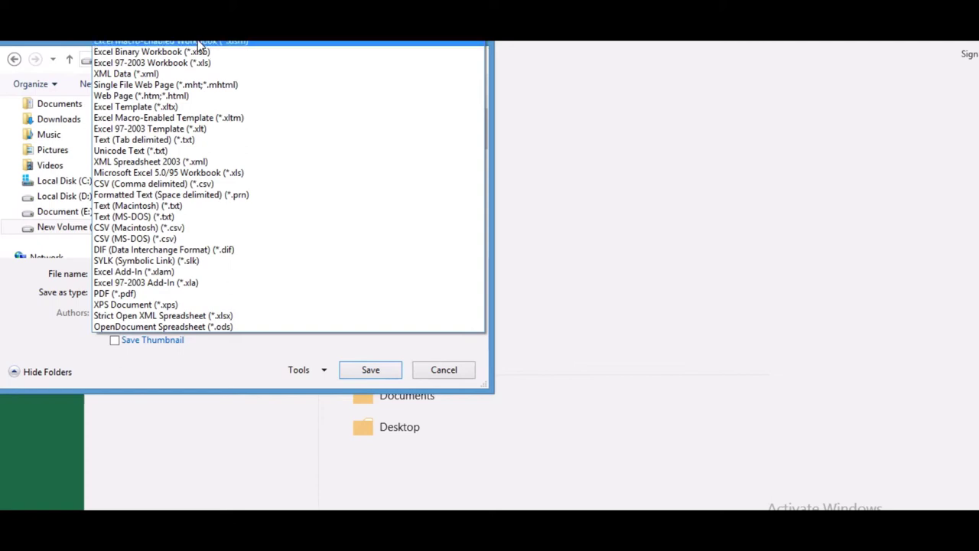
click(198, 44)
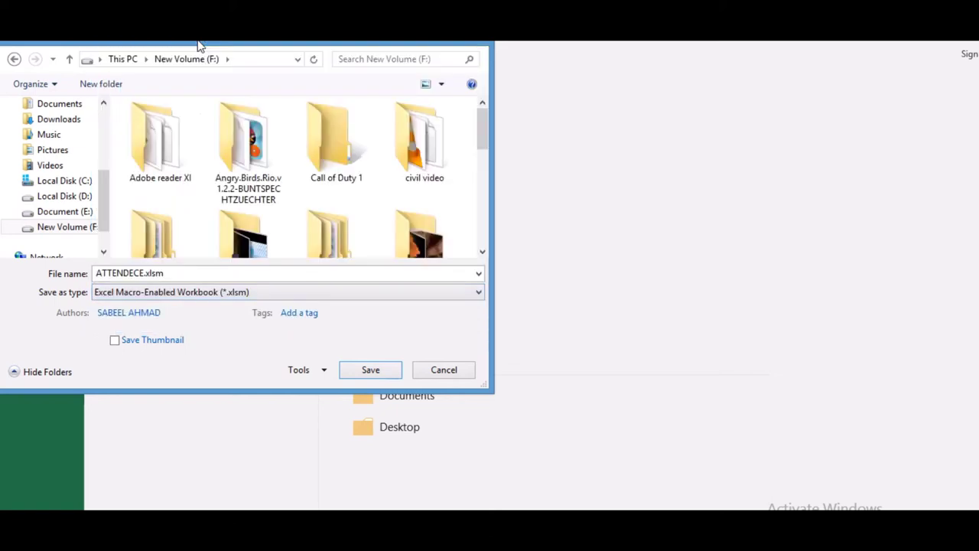
click(367, 371)
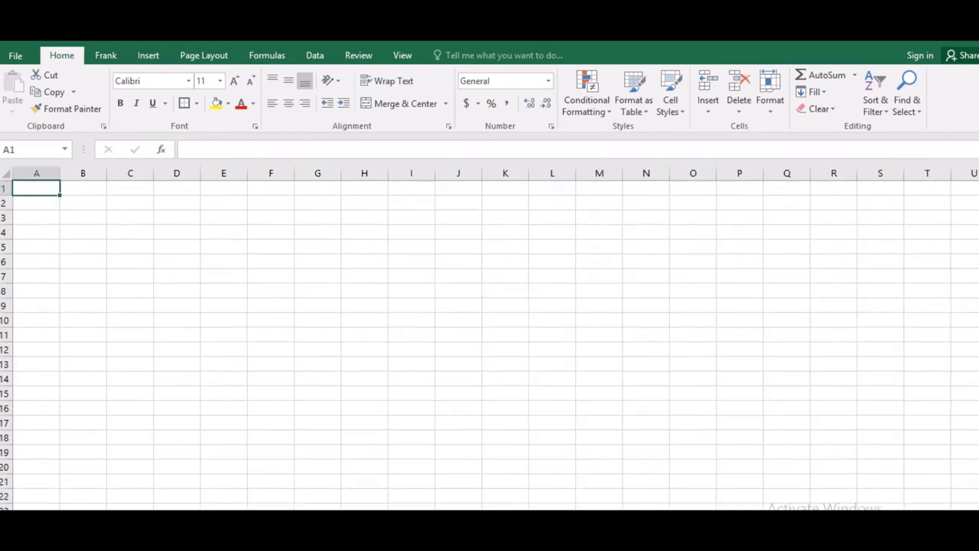
Stop recording the macro from the View tab's Macros menu
click(255, 250)
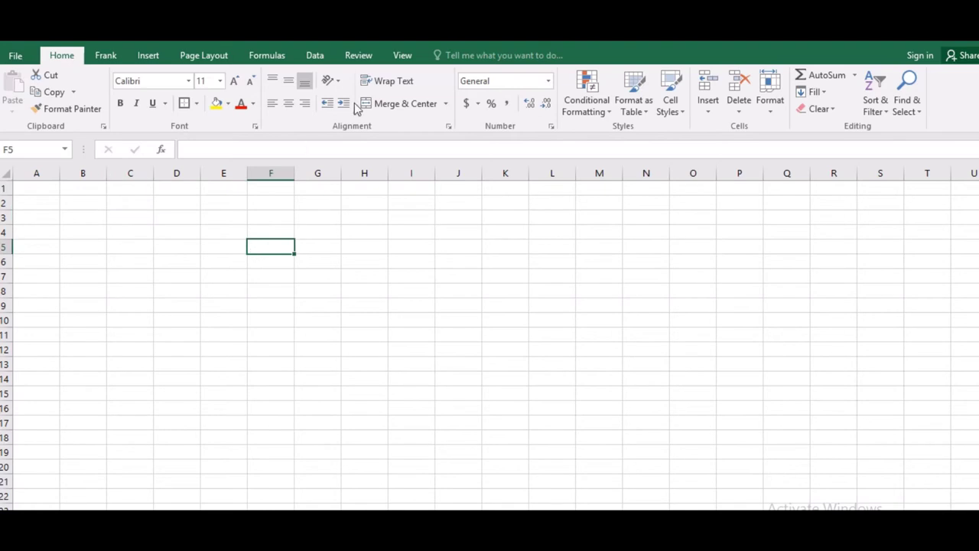
click(405, 57)
click(730, 116)
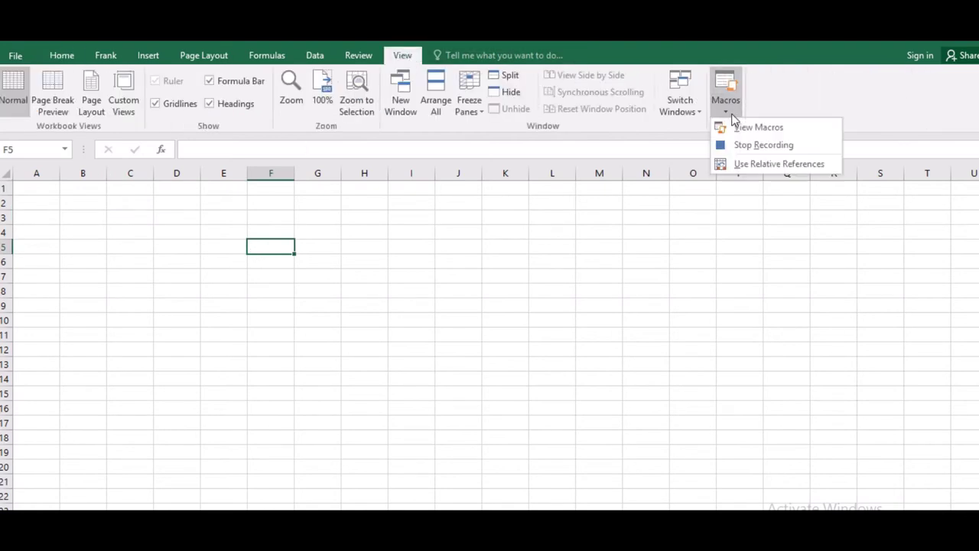
click(741, 148)
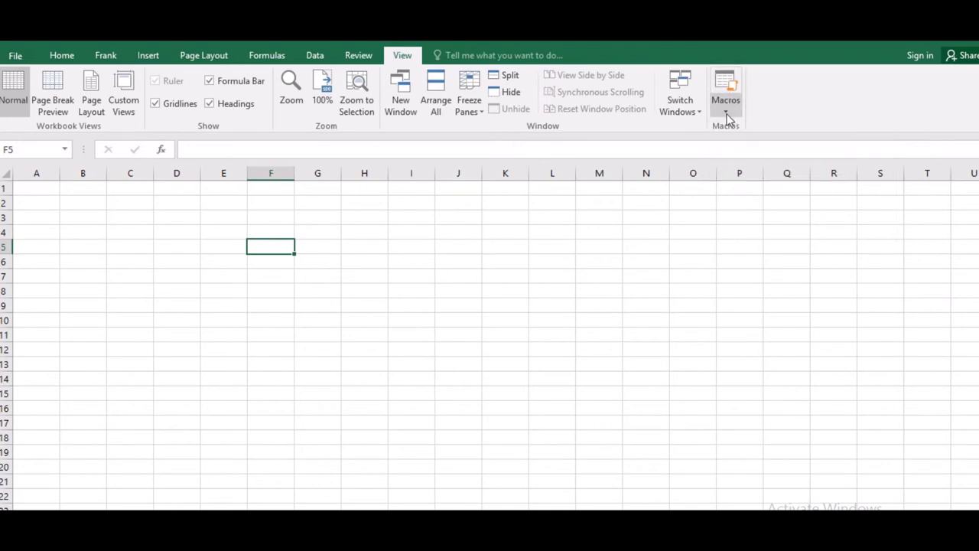
Run the Attendence_Register macro and allow it to replace ATTENDECE.xlsm
click(725, 110)
click(743, 129)
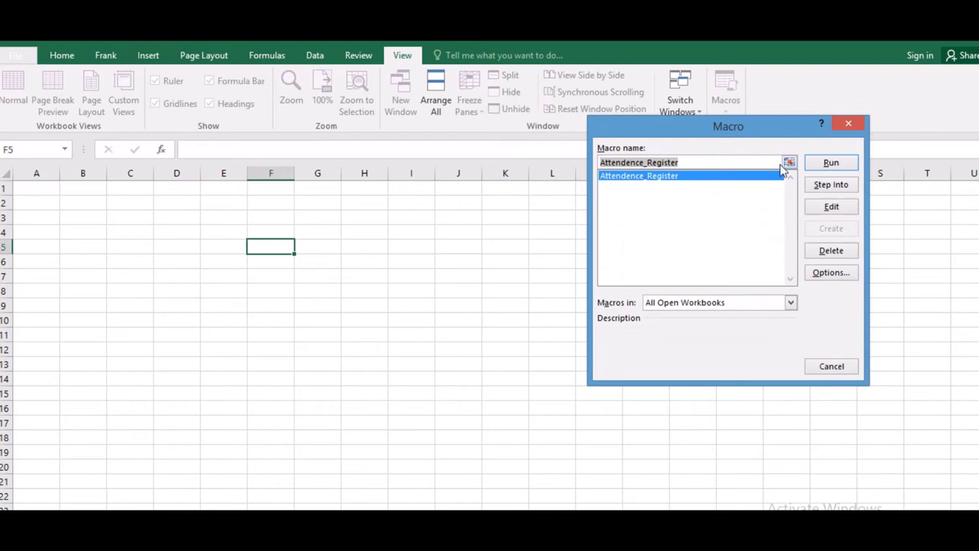
click(832, 164)
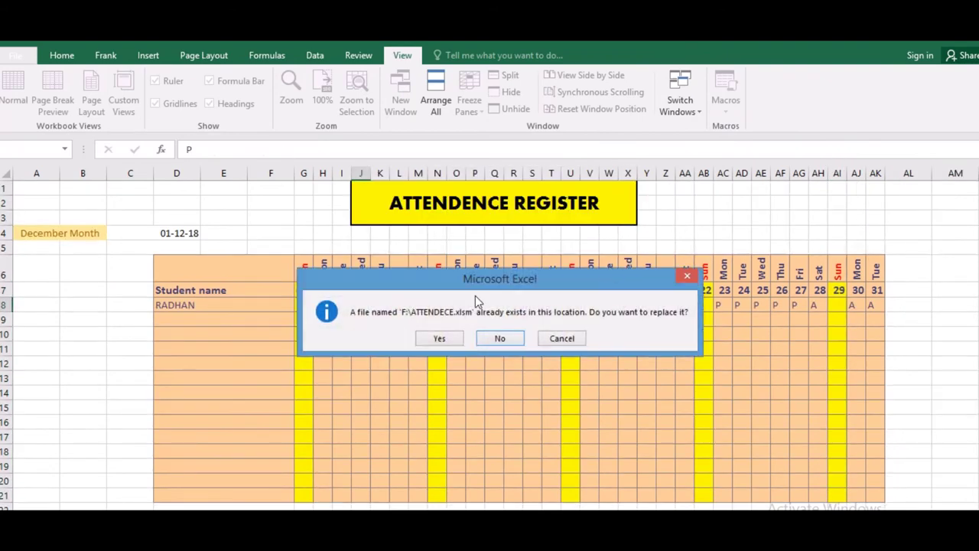
click(456, 339)
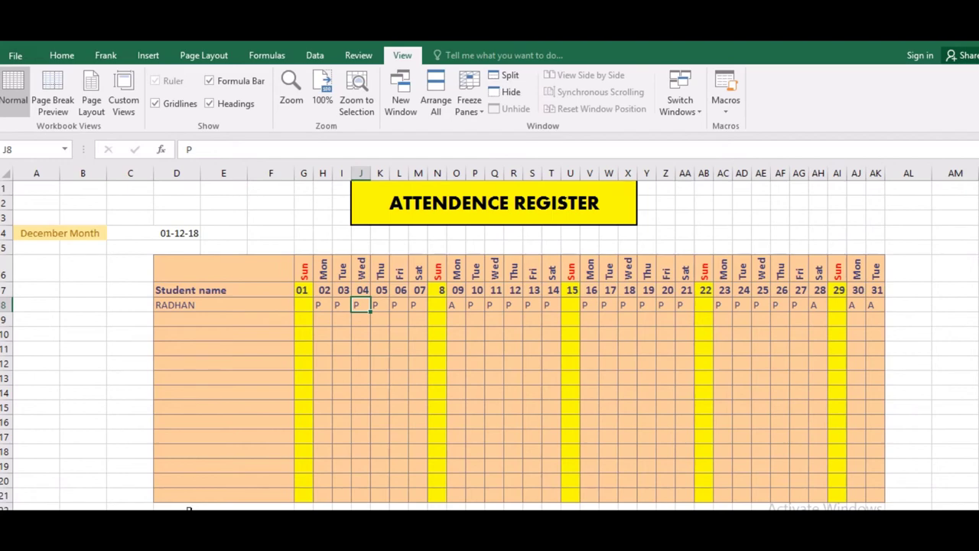
mouse_move(389, 62)
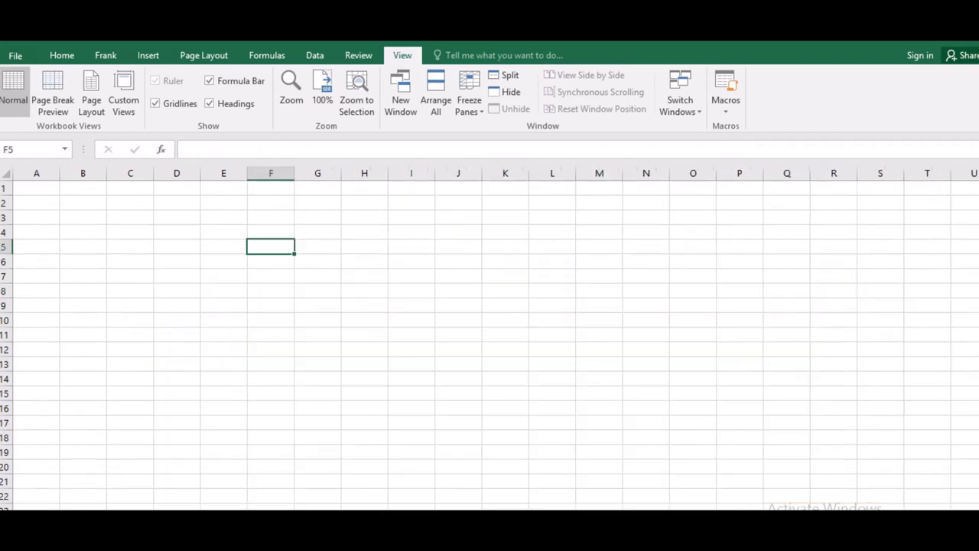
Run Attendence_Register again from View Macros and confirm replacing ATTENDECE.xlsm
click(166, 214)
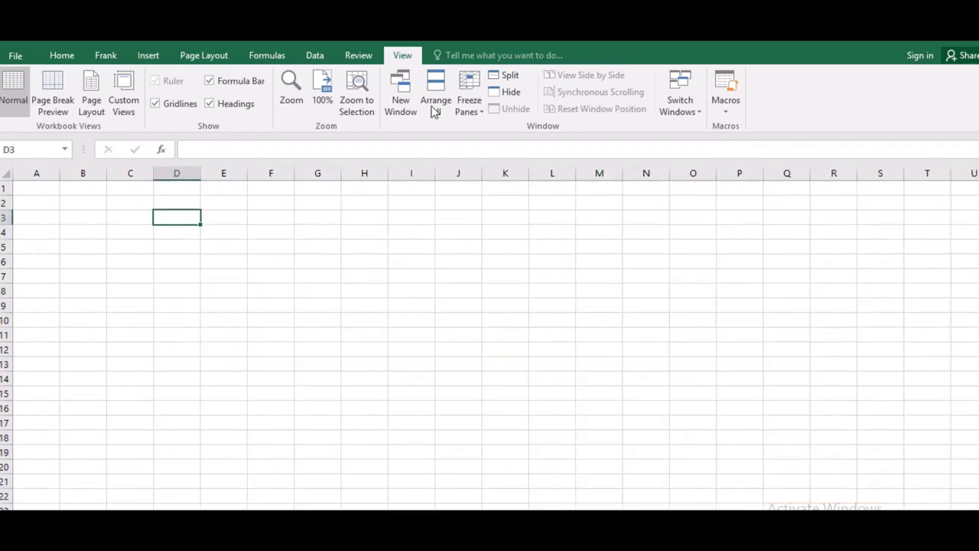
click(738, 109)
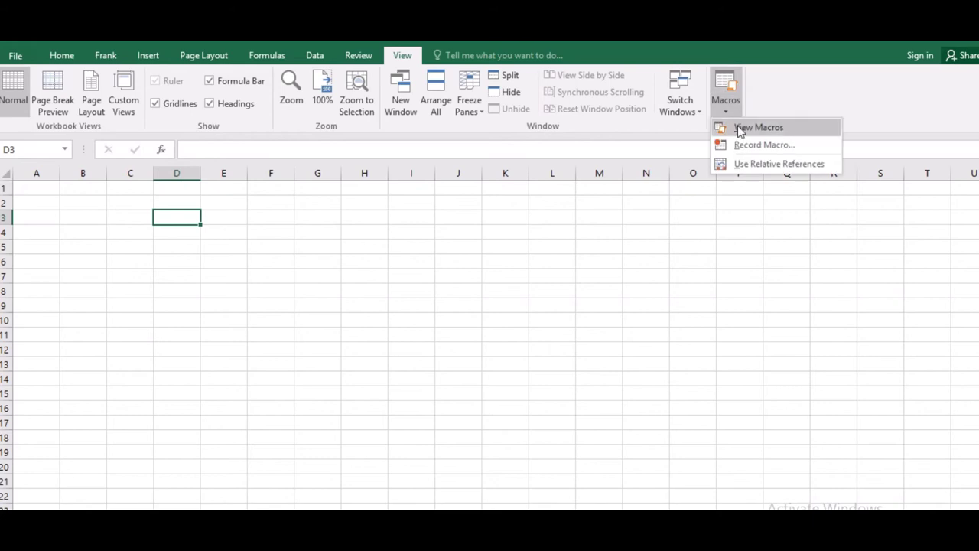
click(747, 130)
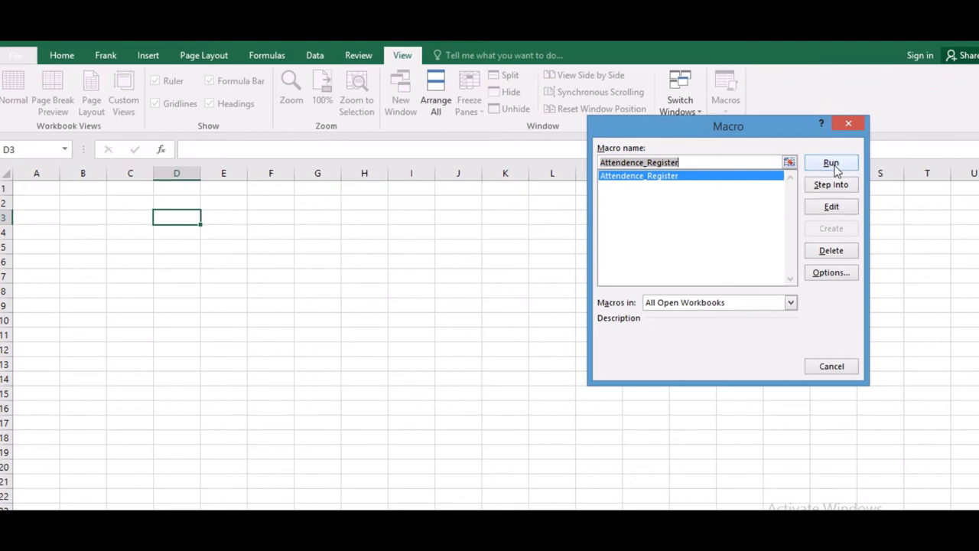
click(833, 163)
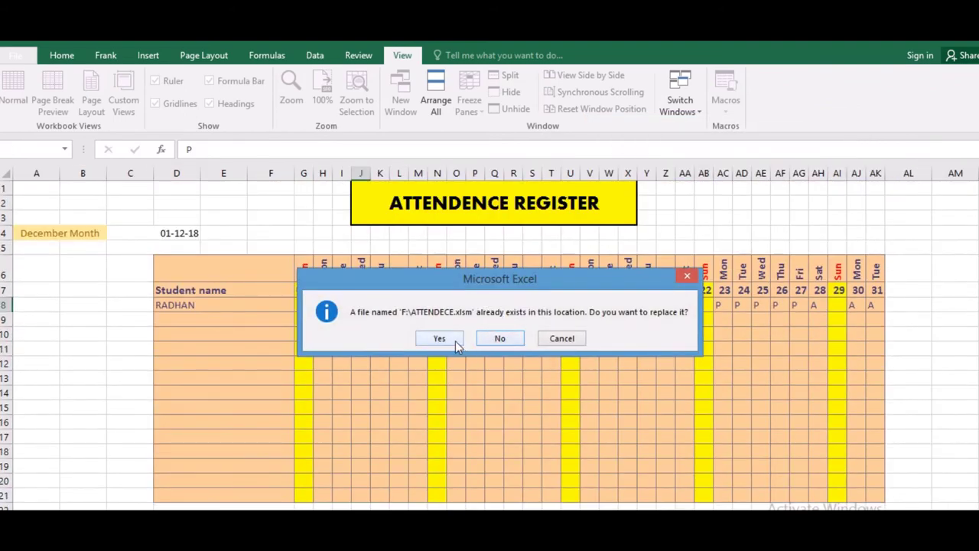
click(453, 338)
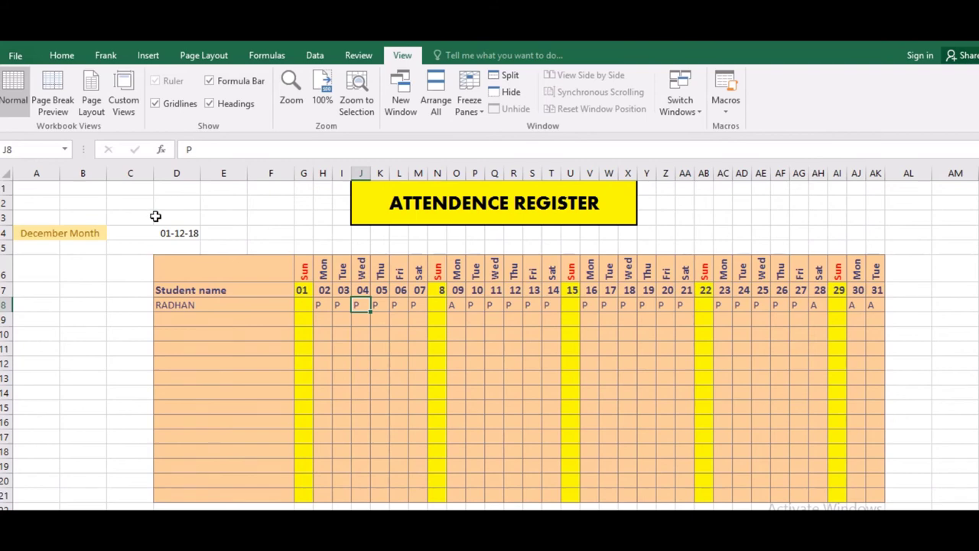
Edit C4's formula from =DATE(2018,12,1) to =DATE(2019,1,1) so it shows 01-01-19
click(157, 226)
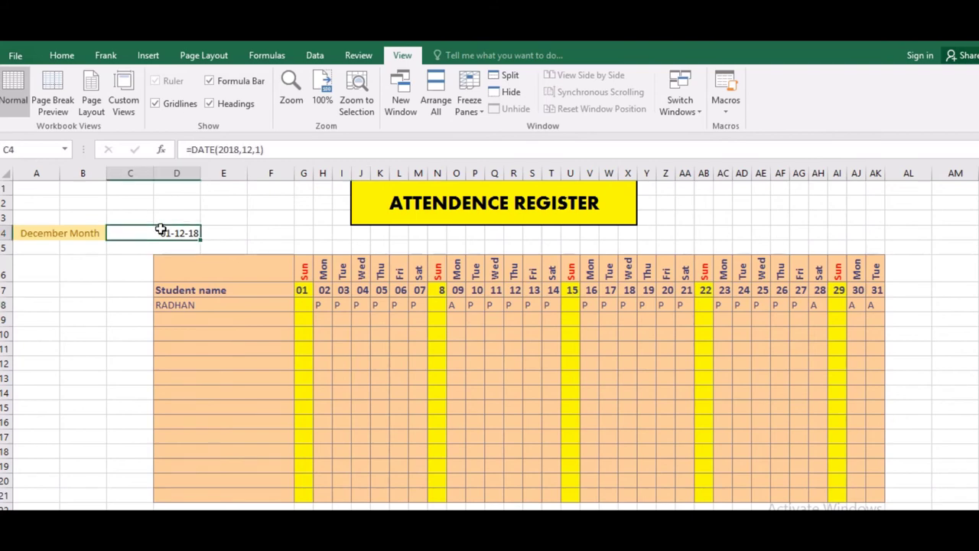
click(251, 149)
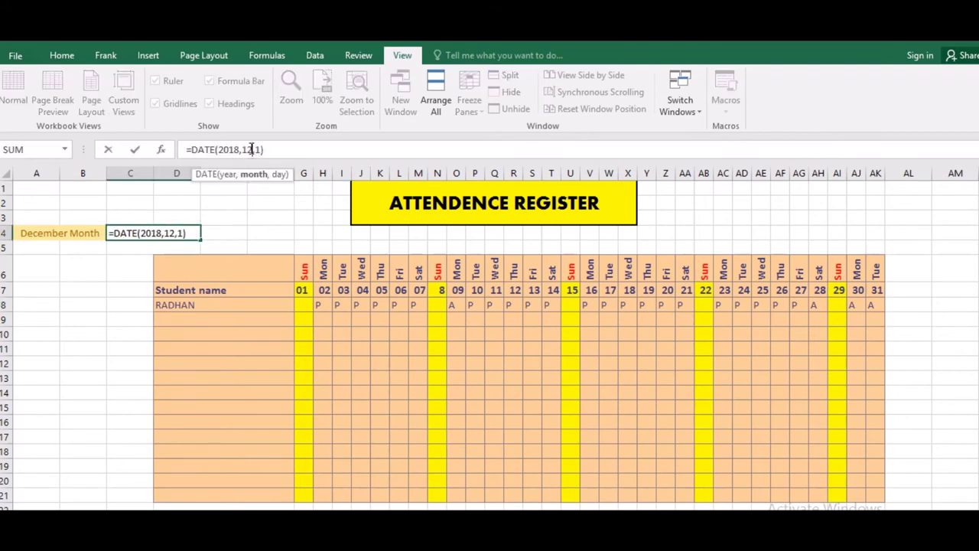
key(Left)
key(BackSpace)
text(9)
click(248, 149)
key(BackSpace)
key(Return)
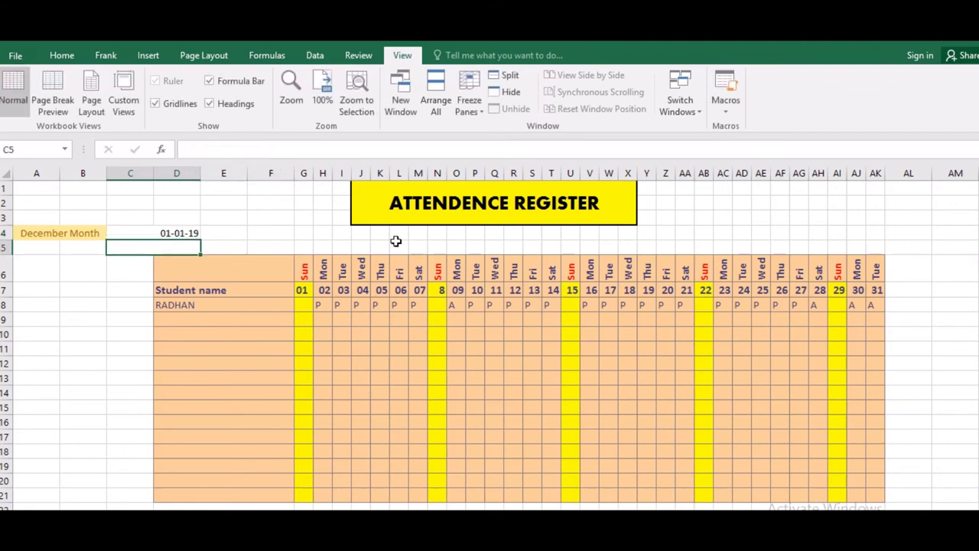
click(322, 304)
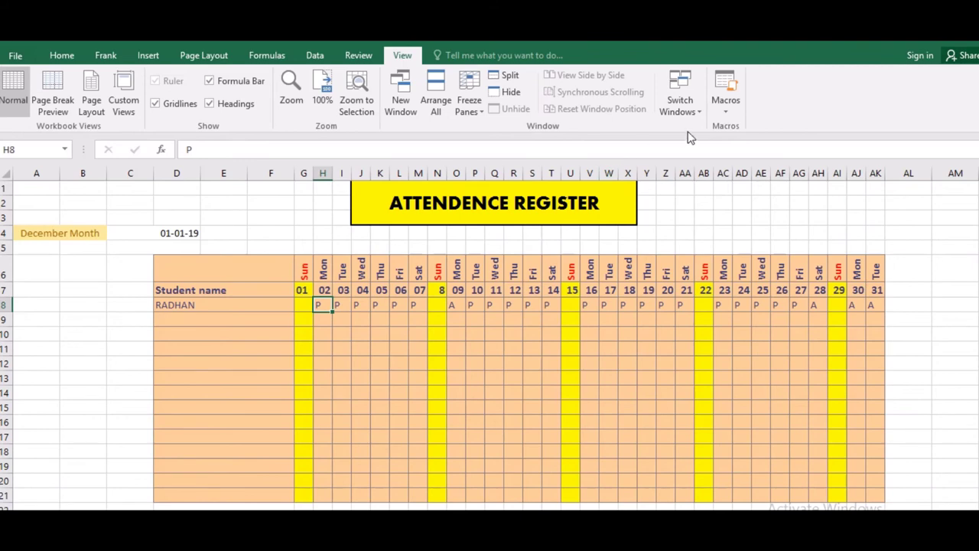
Open the Attendence_Register macro's code in the VBA editor from the View Macros list
click(727, 113)
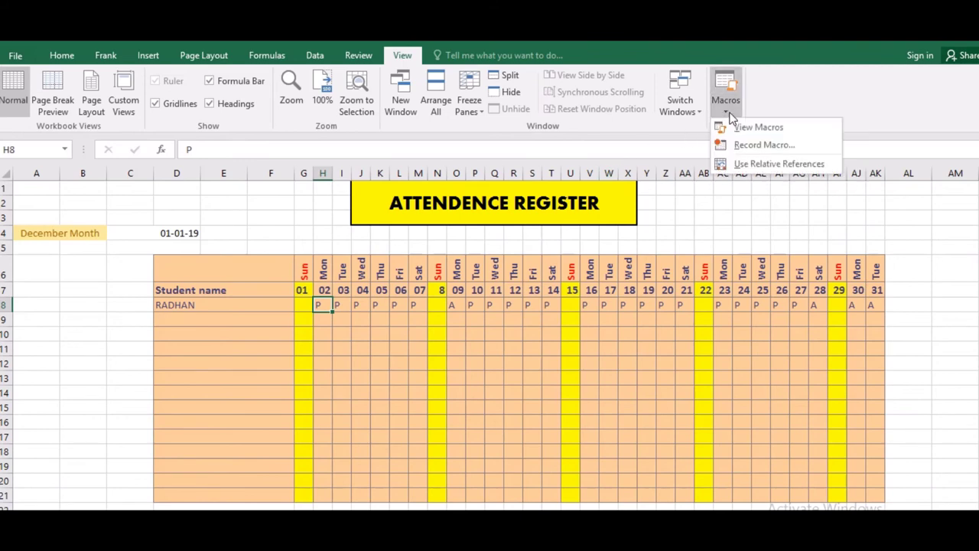
click(656, 237)
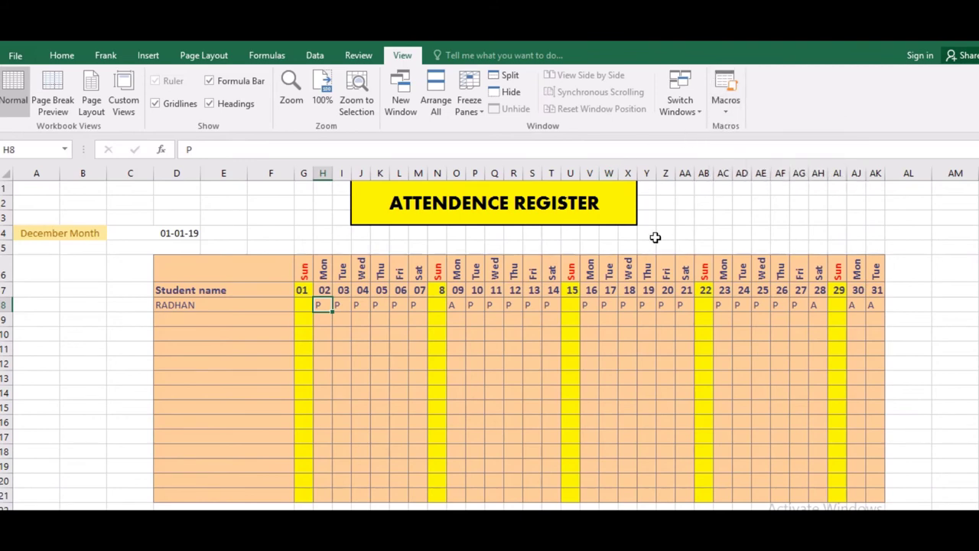
click(726, 112)
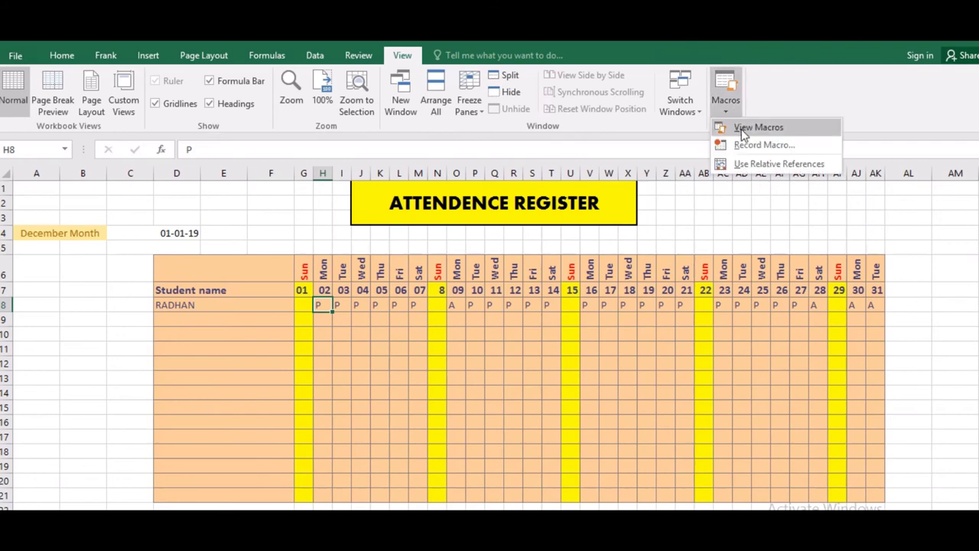
click(743, 128)
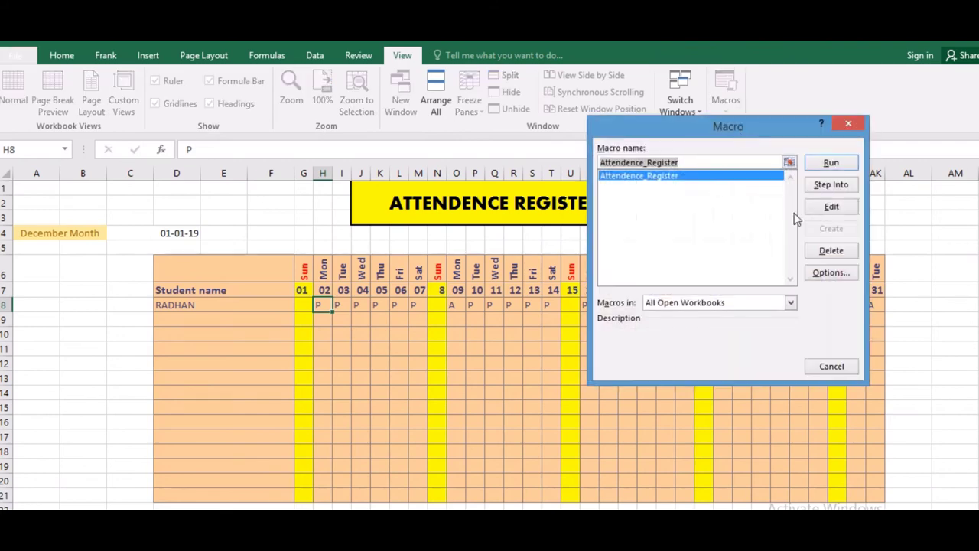
click(831, 207)
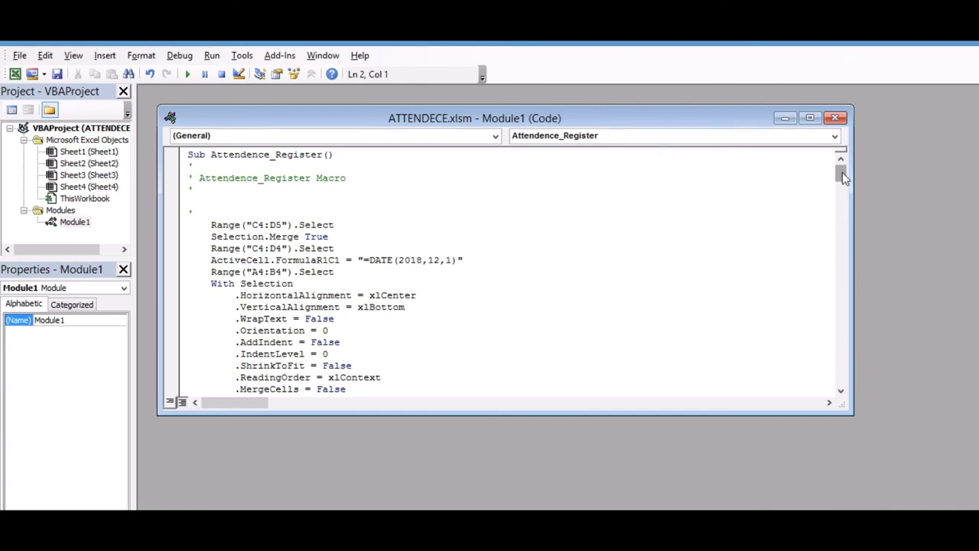
Scroll through the Module1 macro code, then close its code window
drag(839, 177, 843, 316)
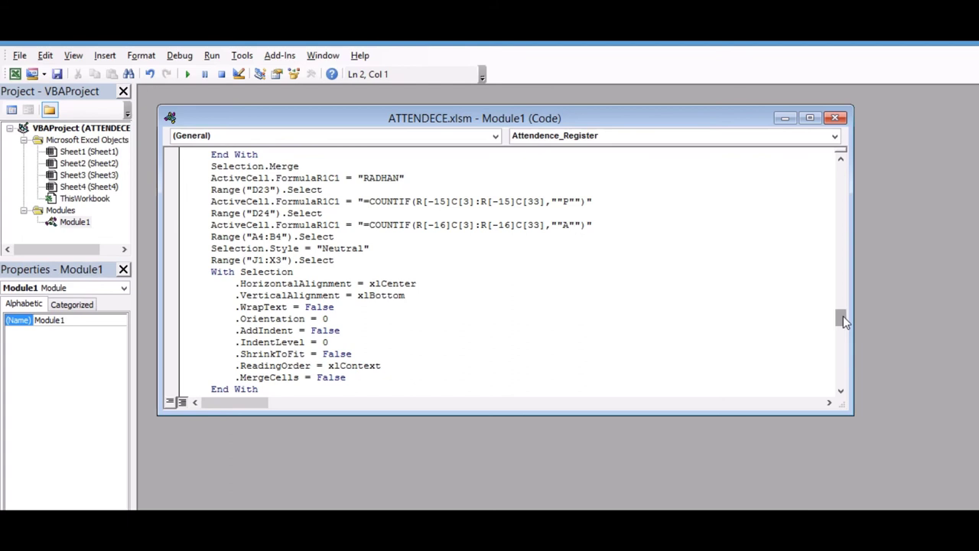
click(835, 120)
mouse_move(579, 52)
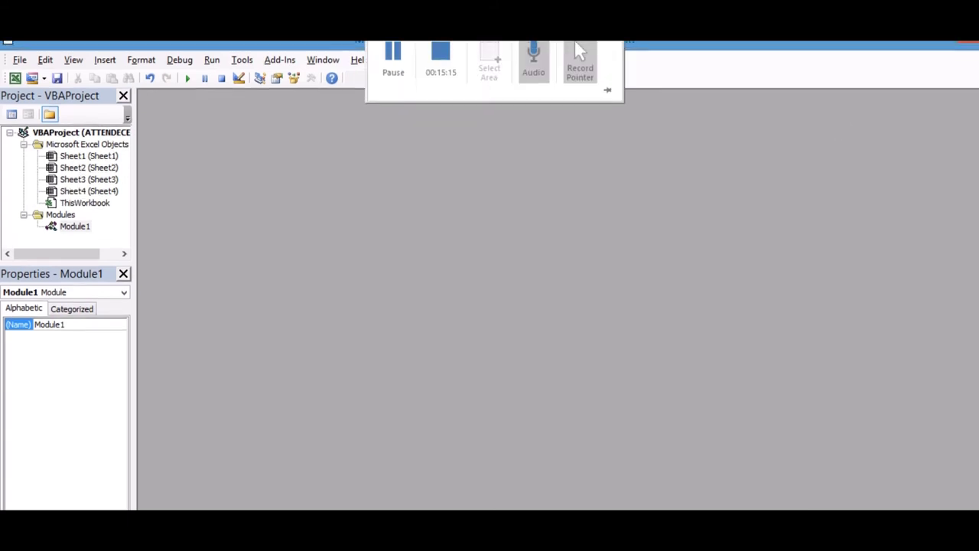
click(969, 44)
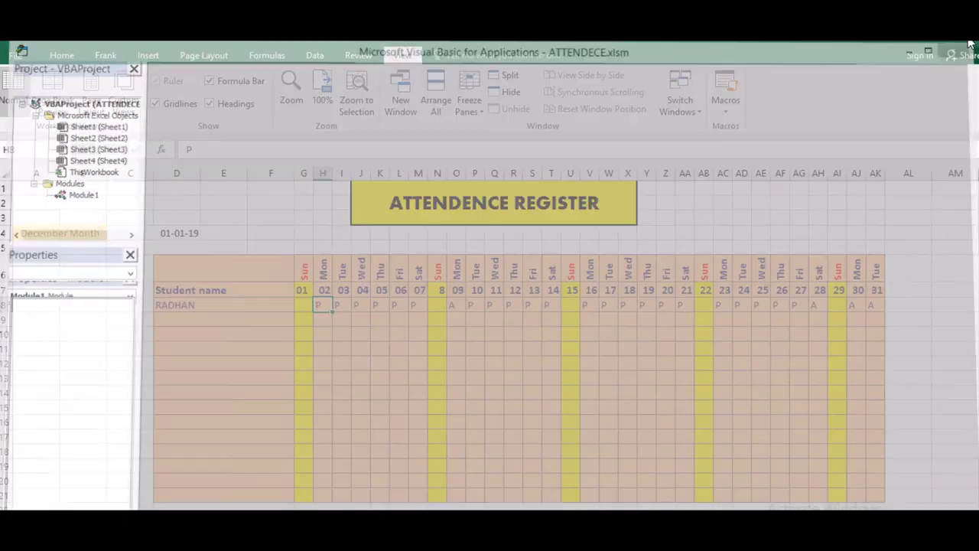